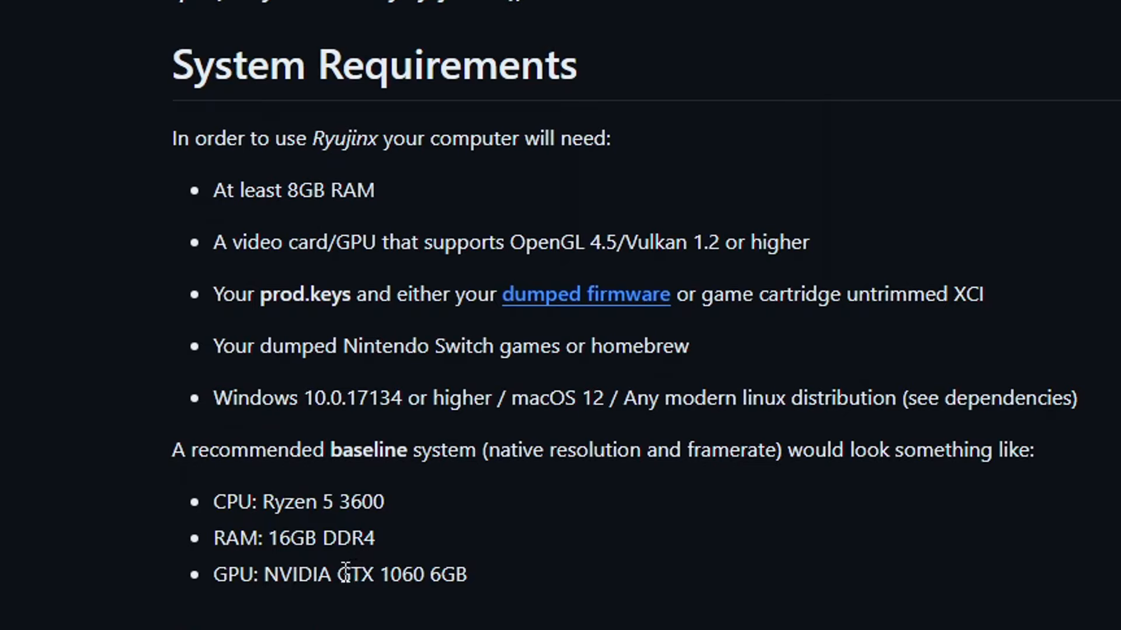
# Step: Highlight the GTX 1060 recommendation in the Ryujinx system requirements, and open the GPU Database on TechPowerUp
pyautogui.moveTo(337, 576); pyautogui.dragTo(435, 575)
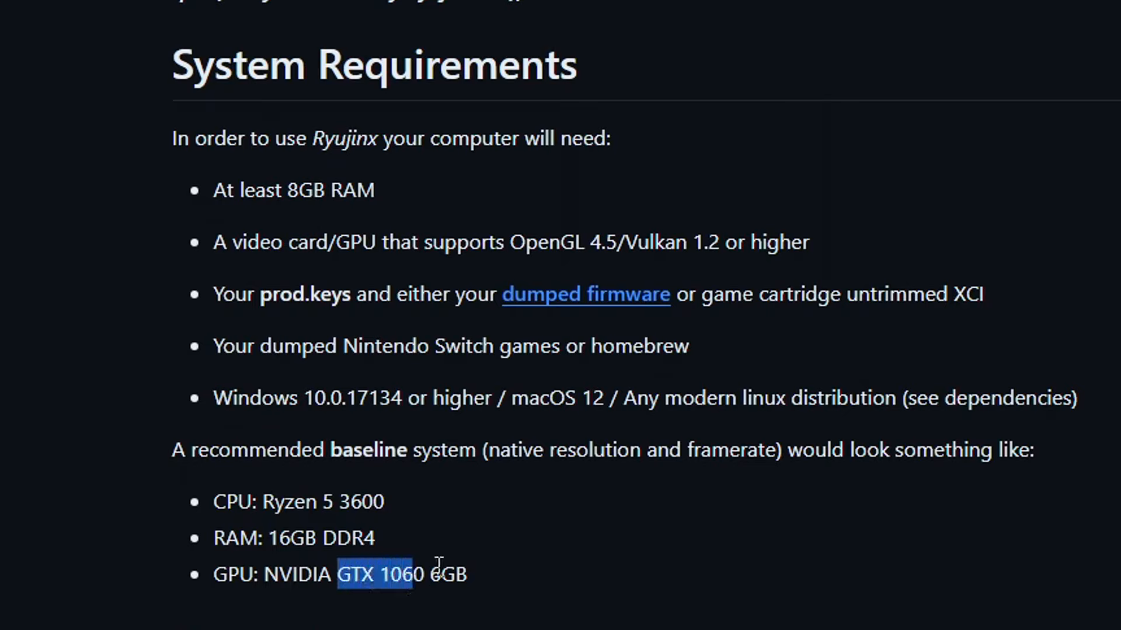
pyautogui.click(436, 569)
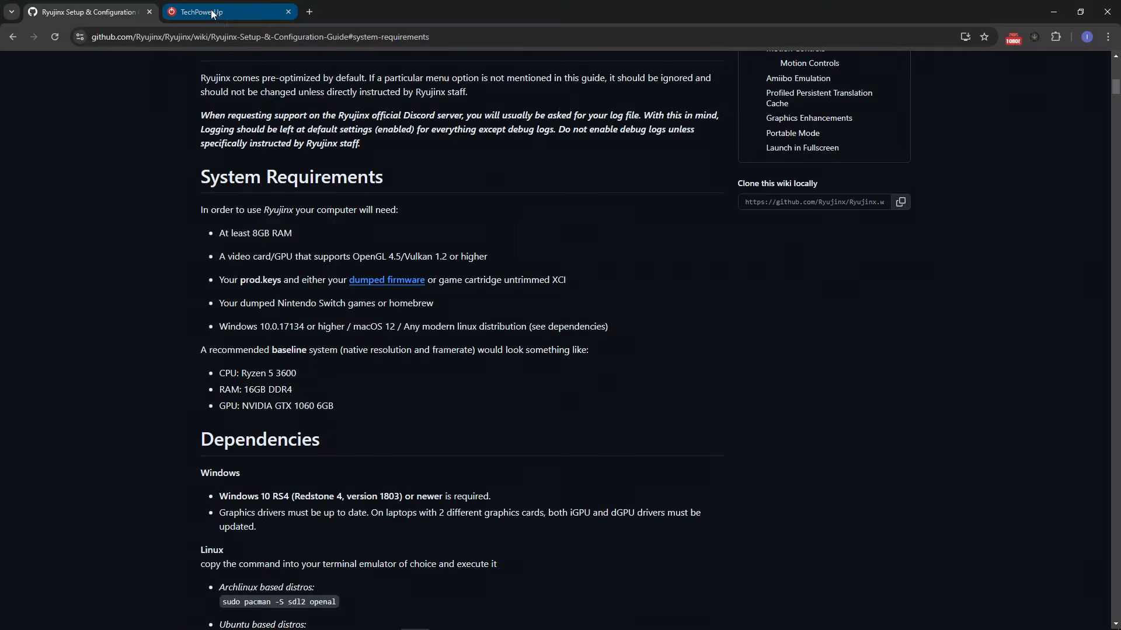
pyautogui.click(212, 13)
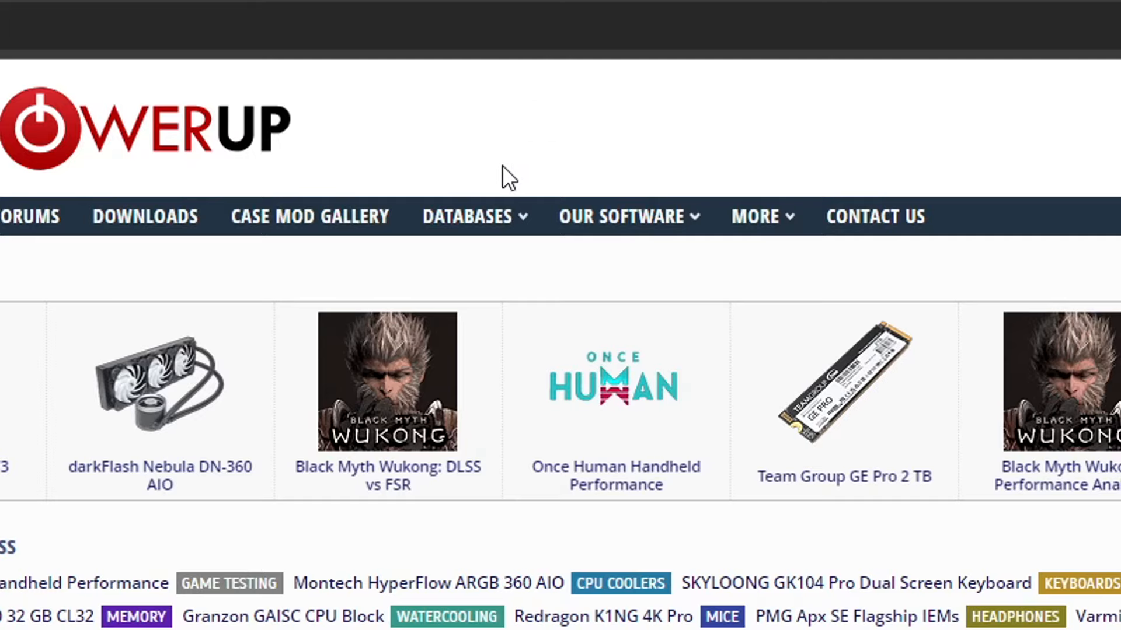
pyautogui.moveTo(488, 220)
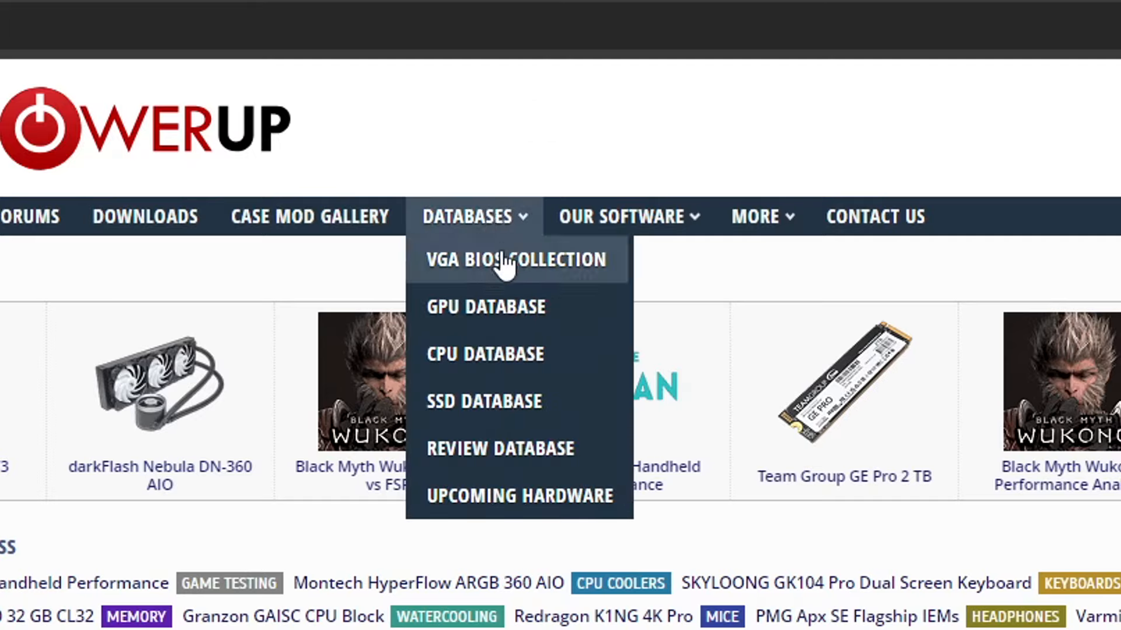
pyautogui.click(493, 324)
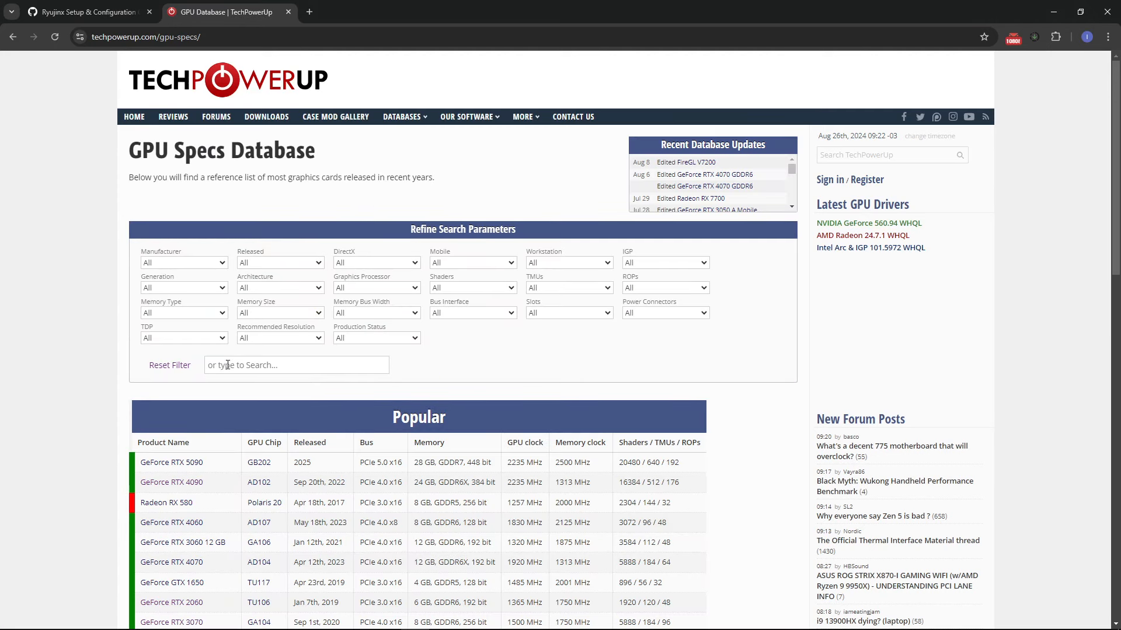
# Step: Search the GPU database for "RTX 3070" and open the GeForce RTX 3070 specifications page
pyautogui.click(251, 366)
pyautogui.write('RTX ')
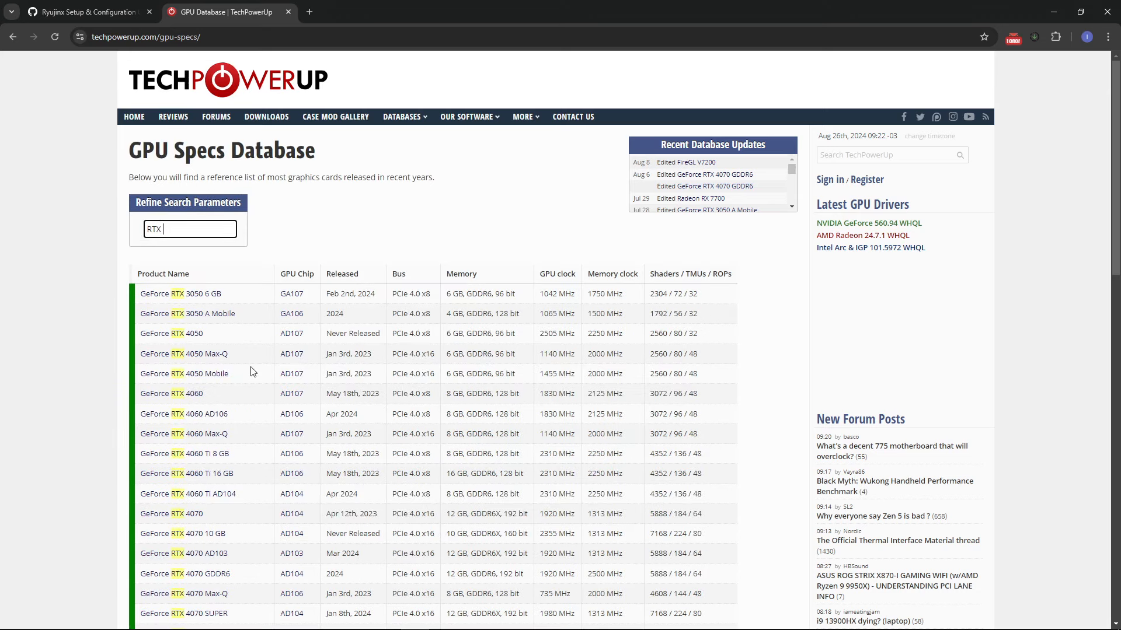
pyautogui.write('3070')
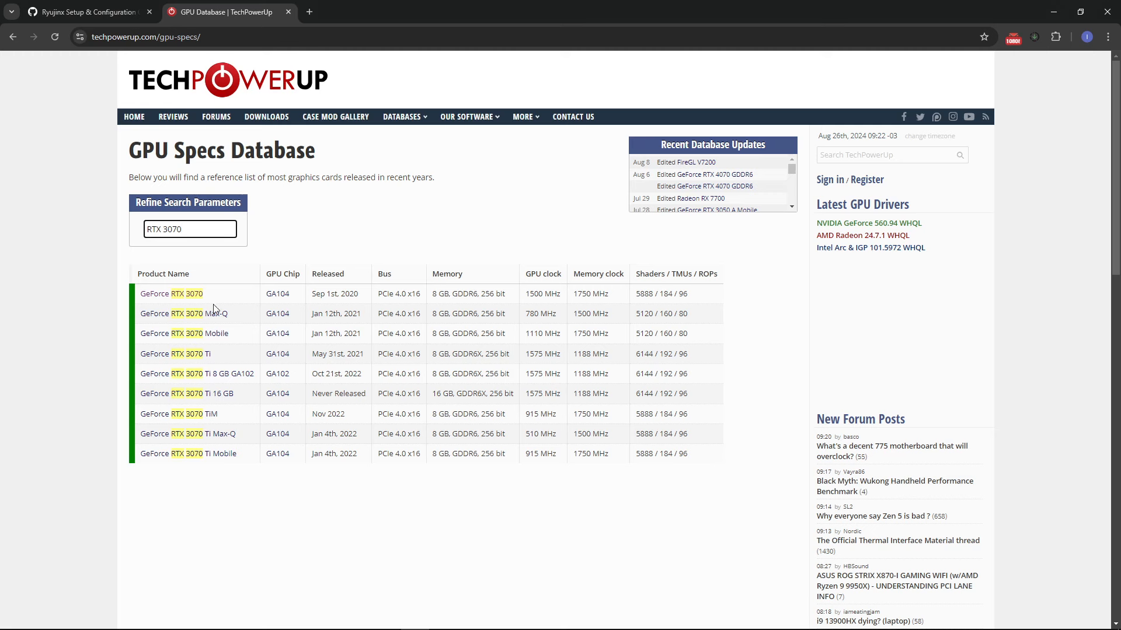
pyautogui.click(195, 295)
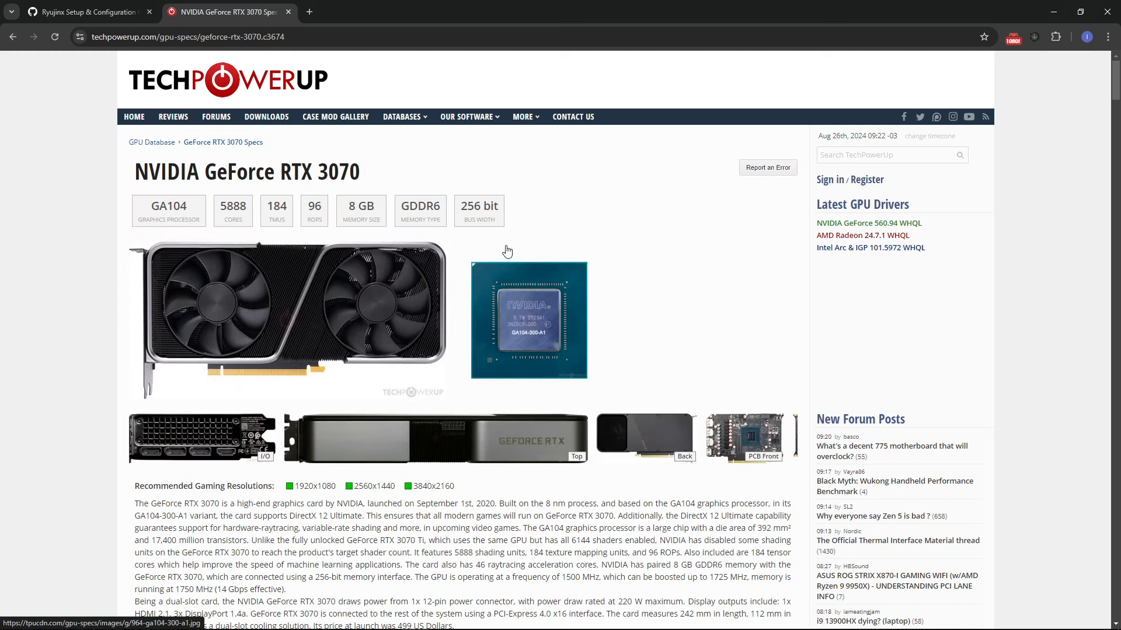
# Step: Check the RTX 3070 specifications against the OpenGL 4.5/Vulkan 1.2 requirement in the Ryujinx guide
pyautogui.scroll(-2, 627, 268)
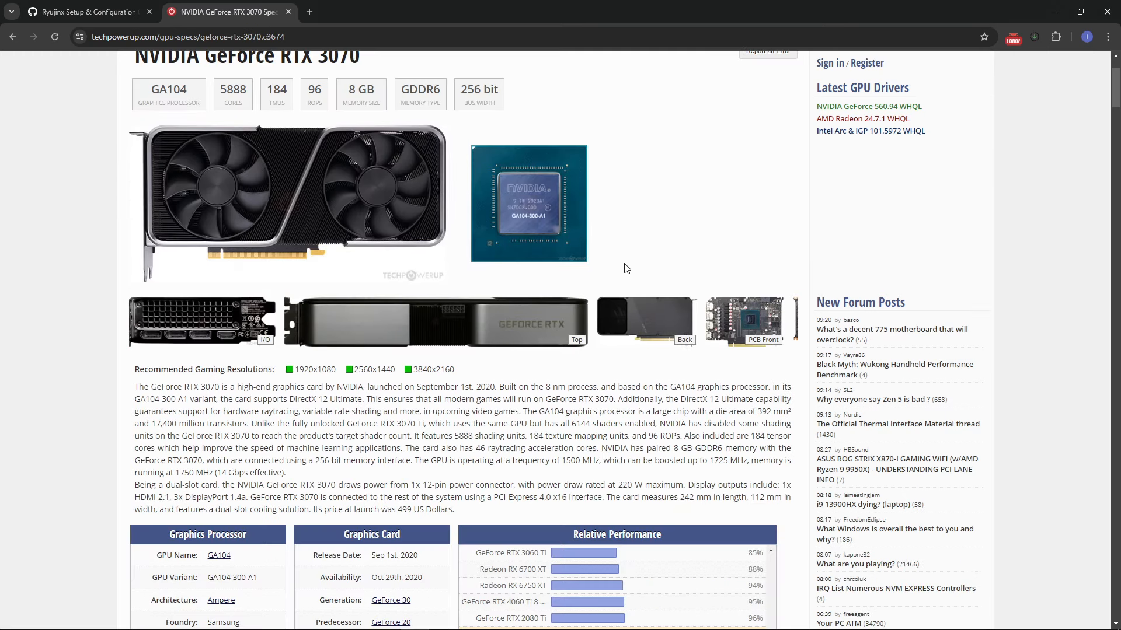
pyautogui.scroll(-10, 653, 264)
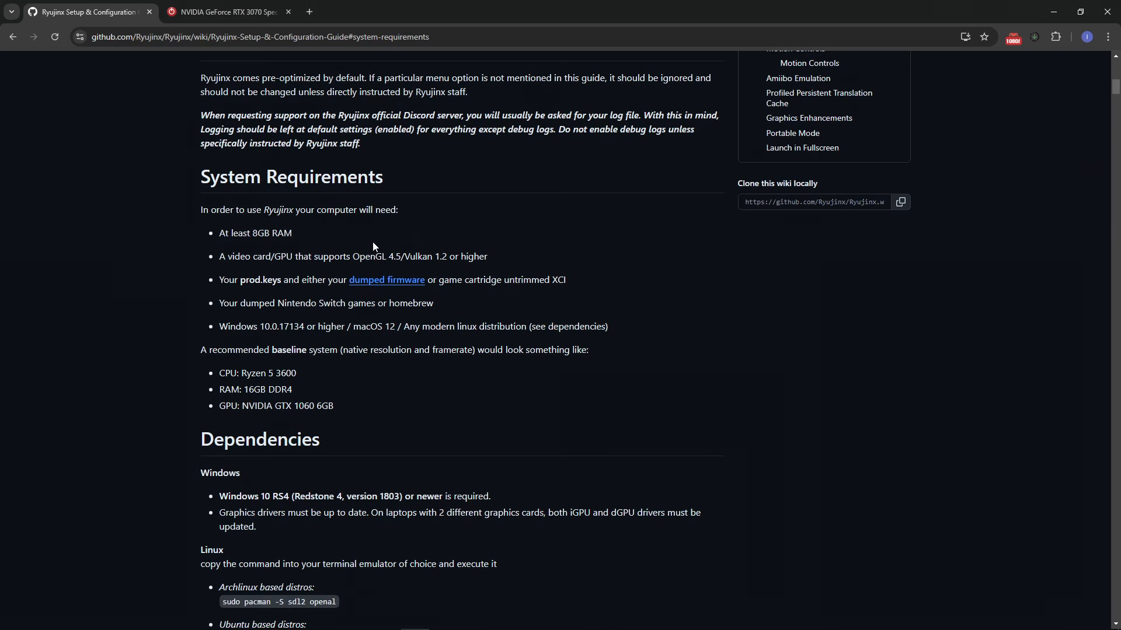
pyautogui.moveTo(352, 257); pyautogui.dragTo(432, 260)
pyautogui.click(228, 11)
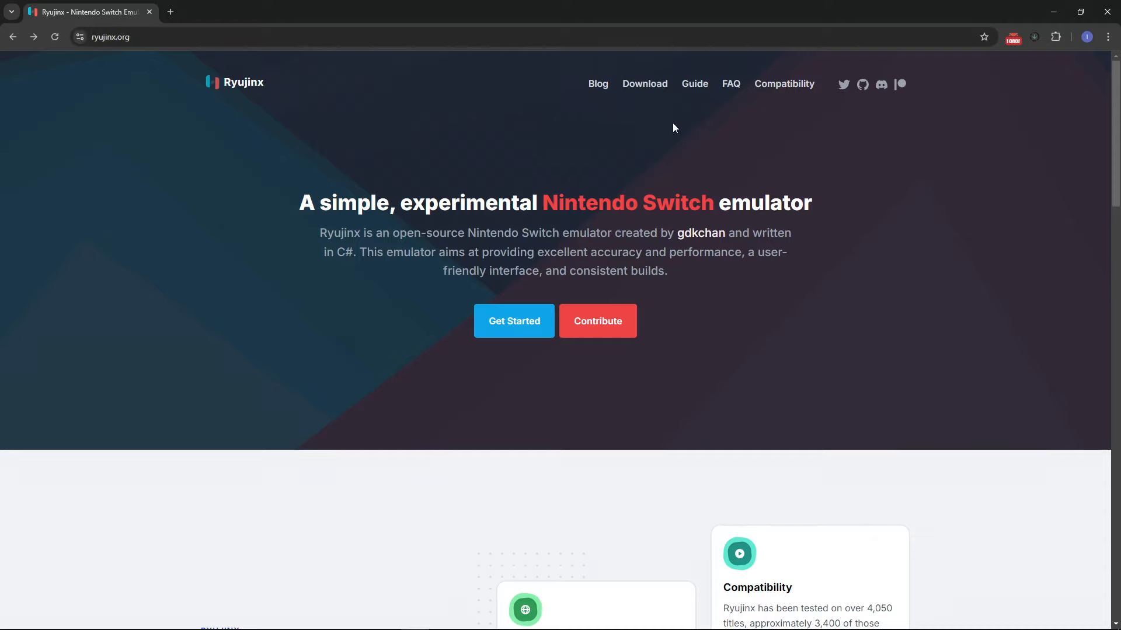
# Step: Go to the download page of the Ryujinx website
pyautogui.click(646, 86)
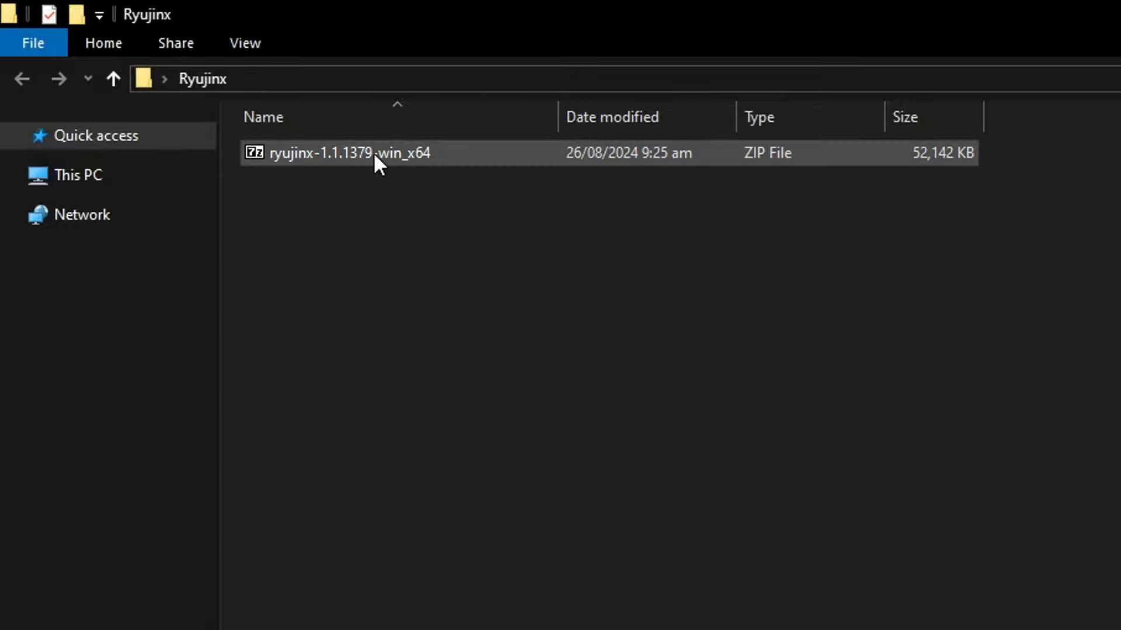
# Step: Extract the ryujinx-1.1.1379-win_x64 archive into the current Ryujinx folder with 7-Zip, and delete the archive
pyautogui.click(296, 155)
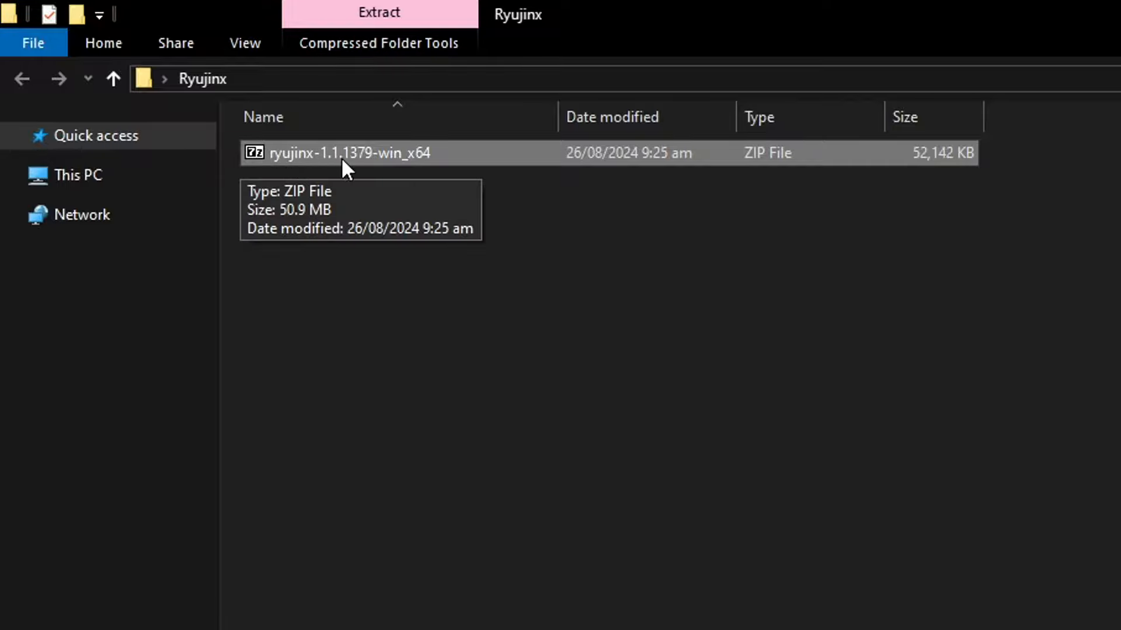
pyautogui.rightClick(375, 152)
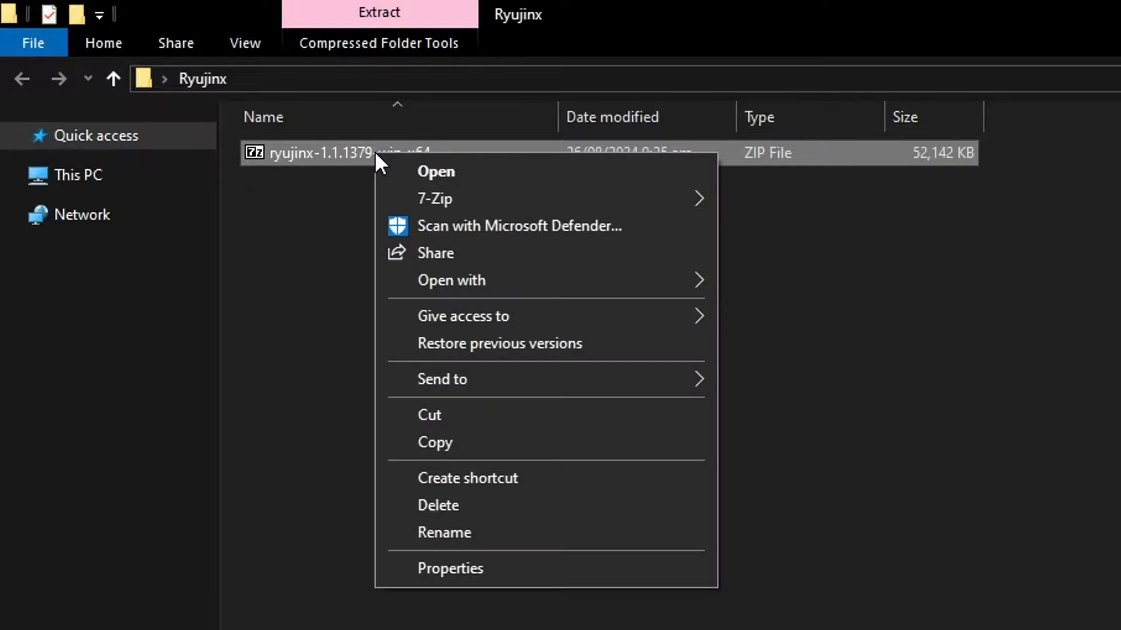
pyautogui.moveTo(443, 194)
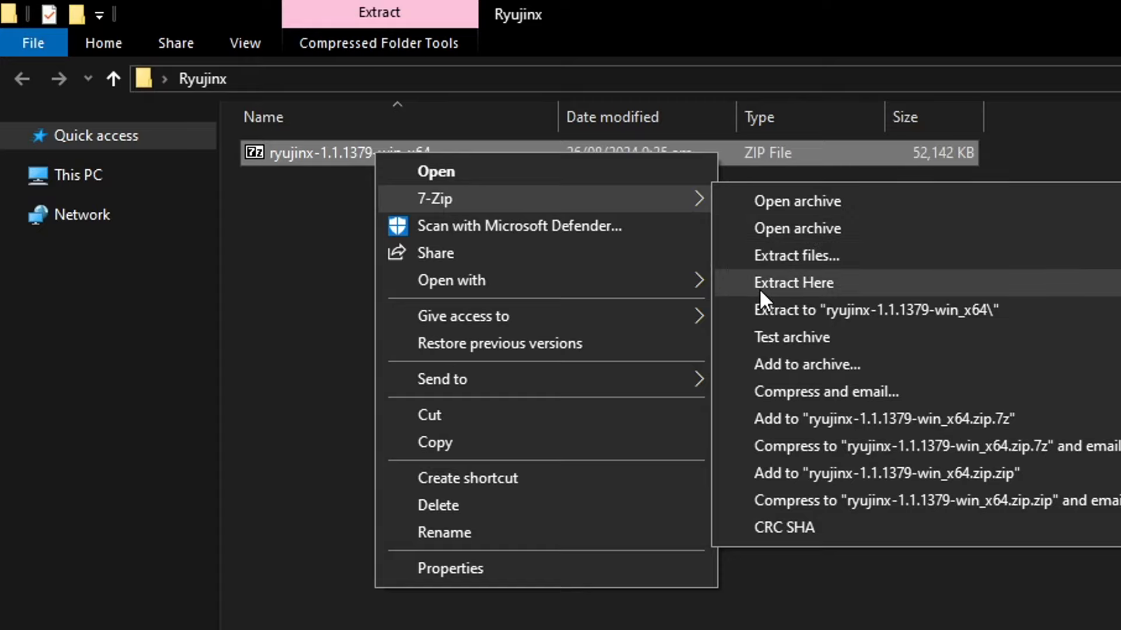
pyautogui.click(845, 285)
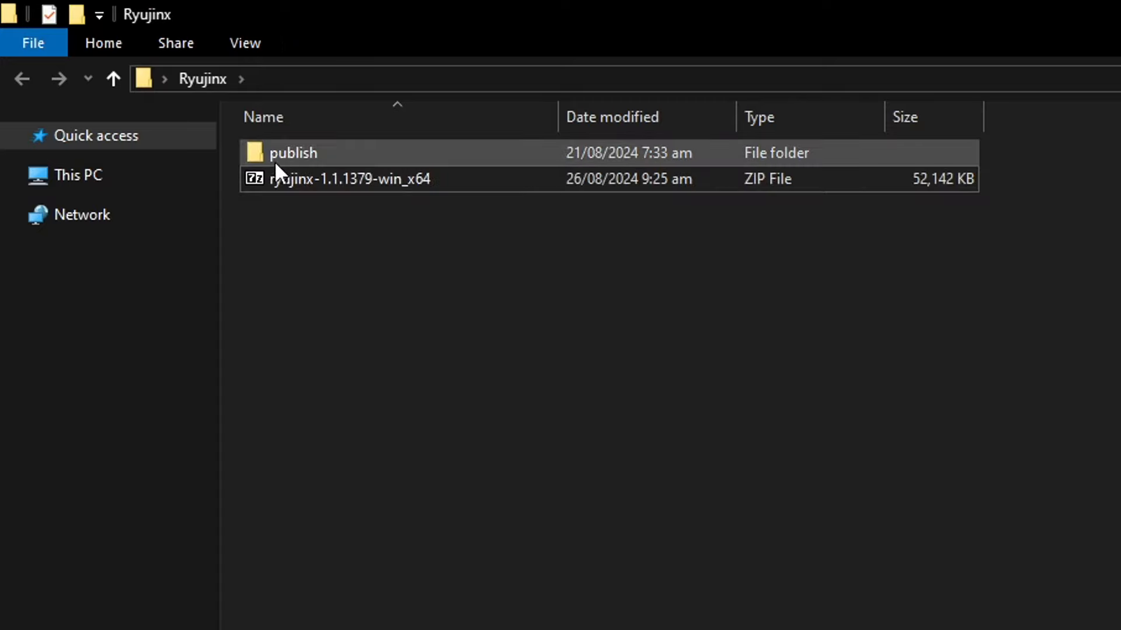
pyautogui.click(380, 190)
pyautogui.press('Delete')
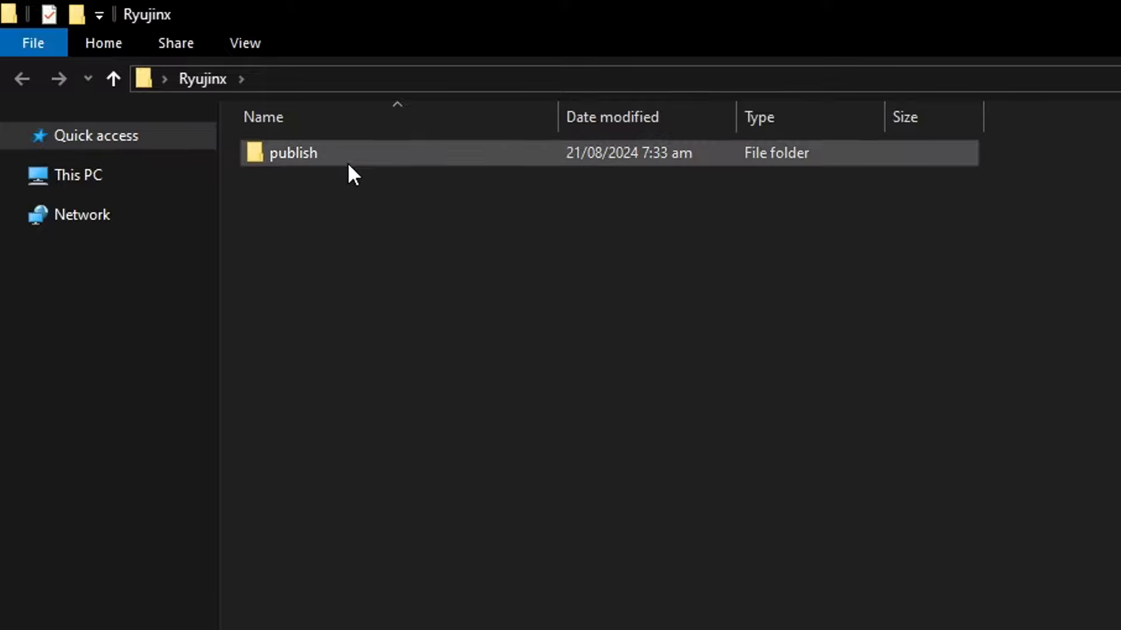
# Step: Create a new folder named "portable" inside the extracted publish folder
pyautogui.doubleClick(309, 153)
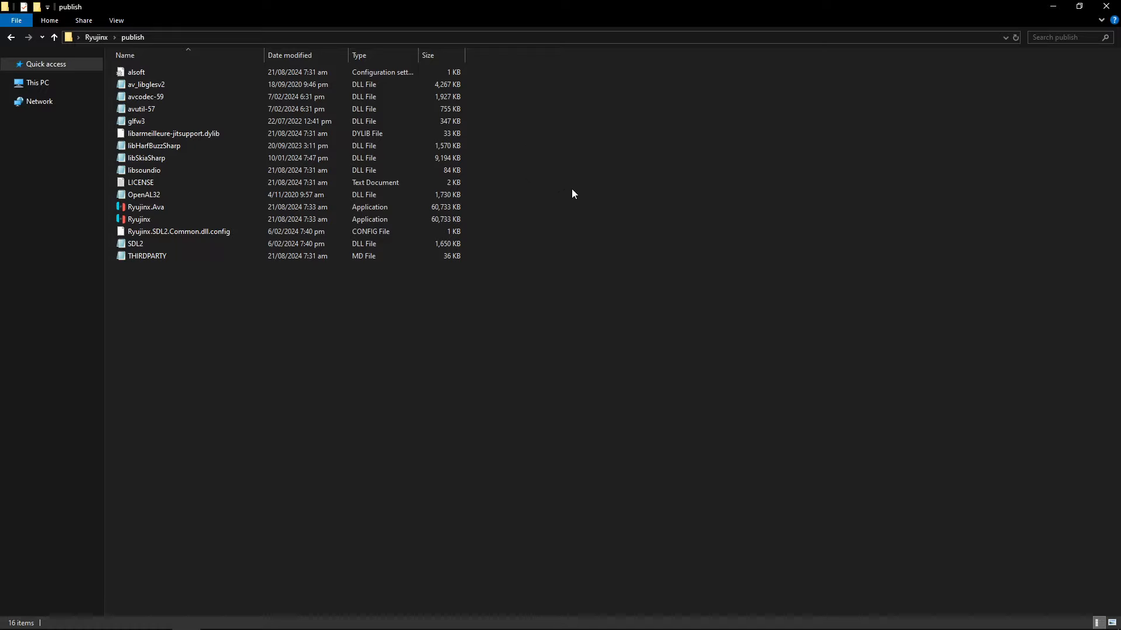
pyautogui.rightClick(540, 182)
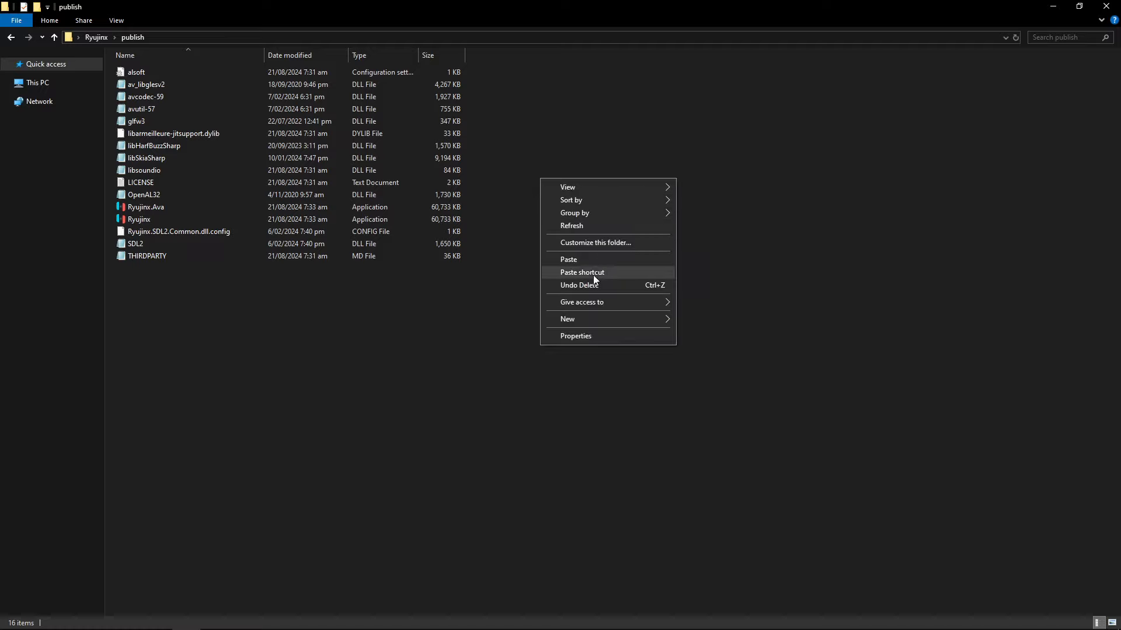
pyautogui.moveTo(578, 318)
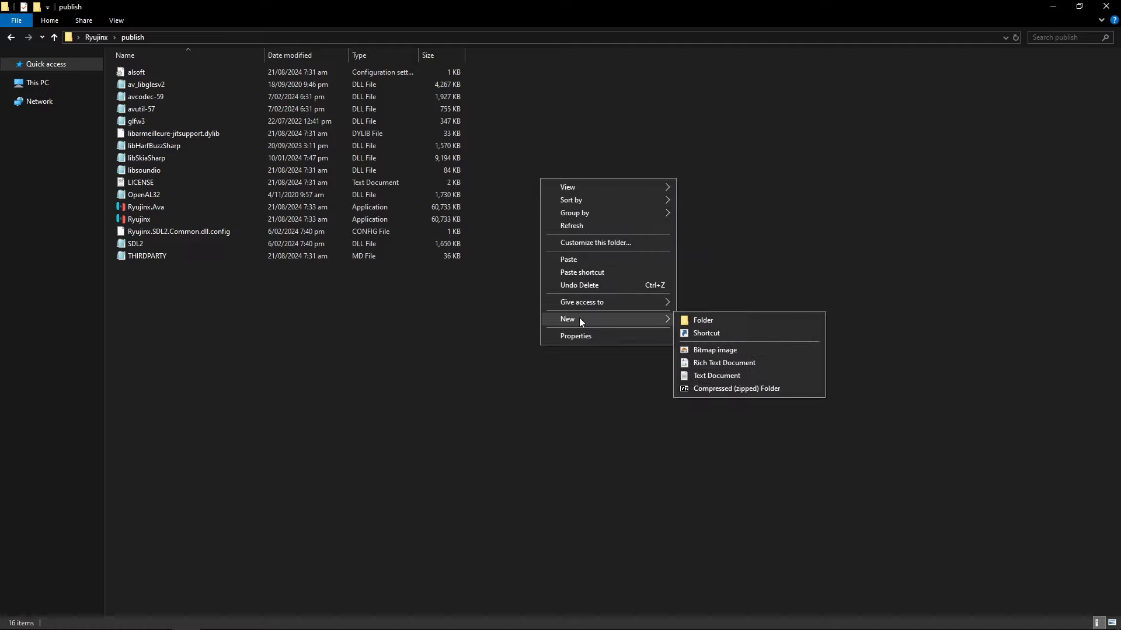
pyautogui.click(706, 322)
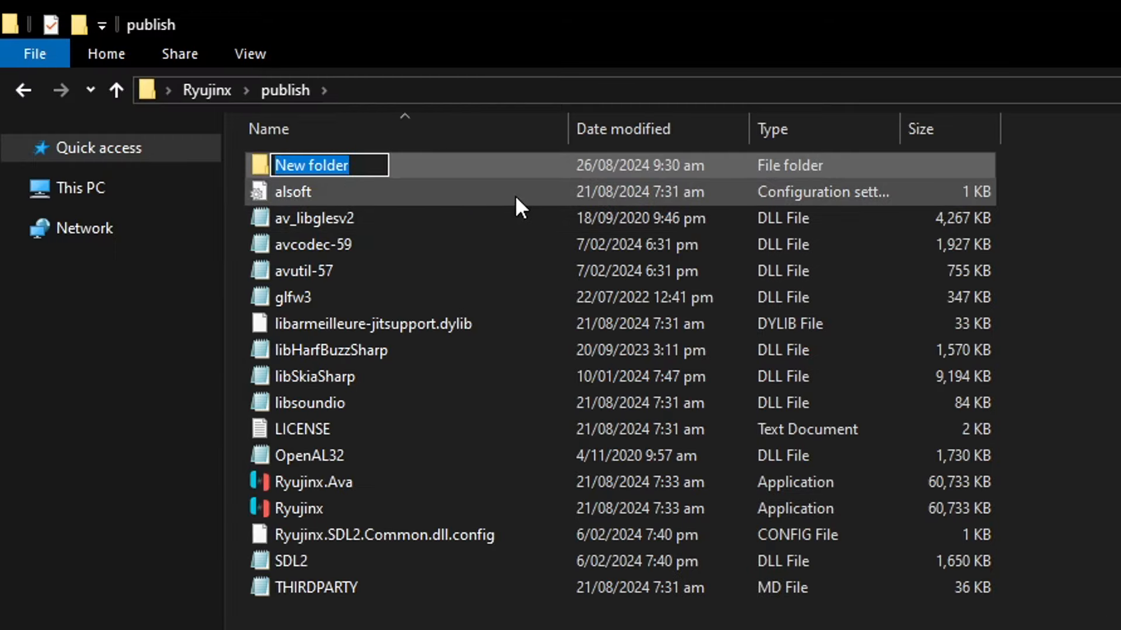
pyautogui.write('portabl')
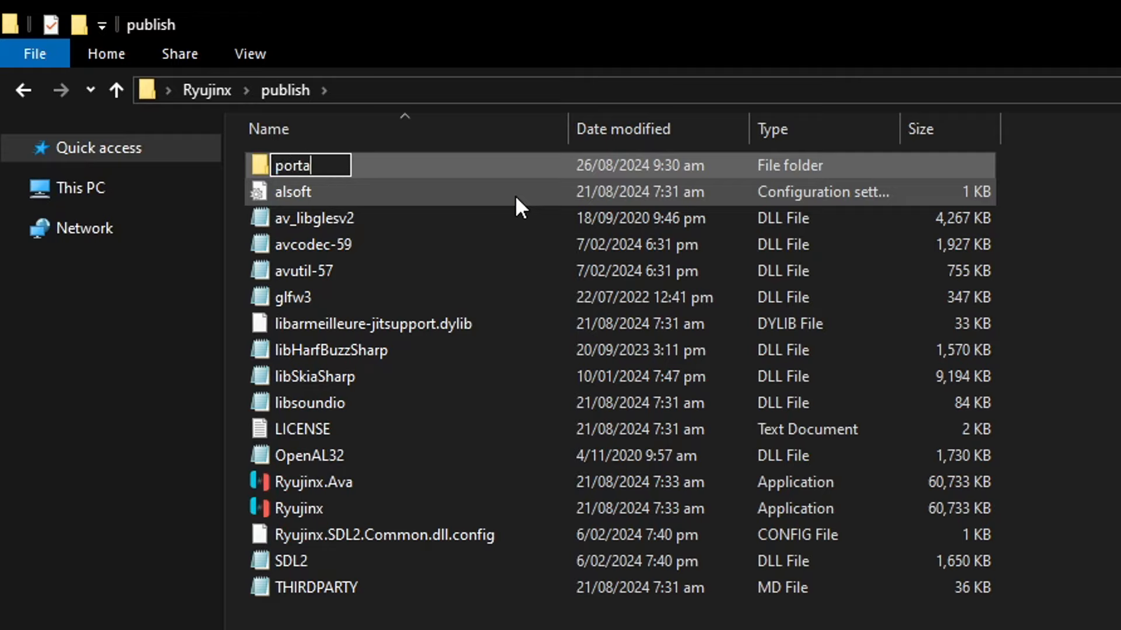
pyautogui.write('e')
pyautogui.press('Return')
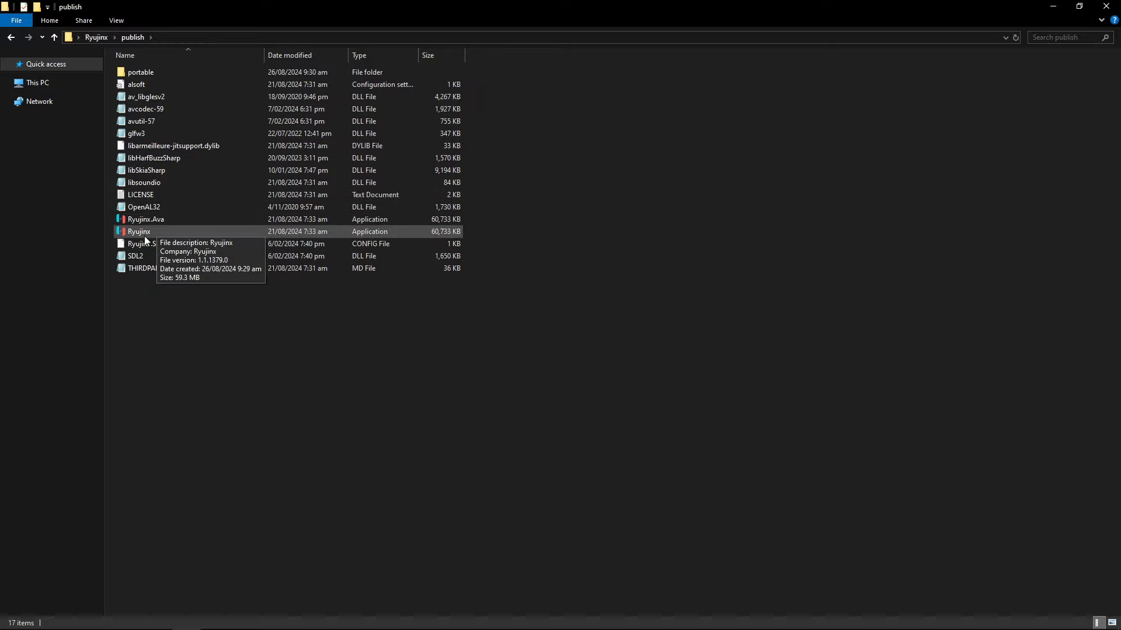
# Step: Launch the Ryujinx application from the publish folder, dismiss the missing keys error and return to the folder
pyautogui.doubleClick(166, 233)
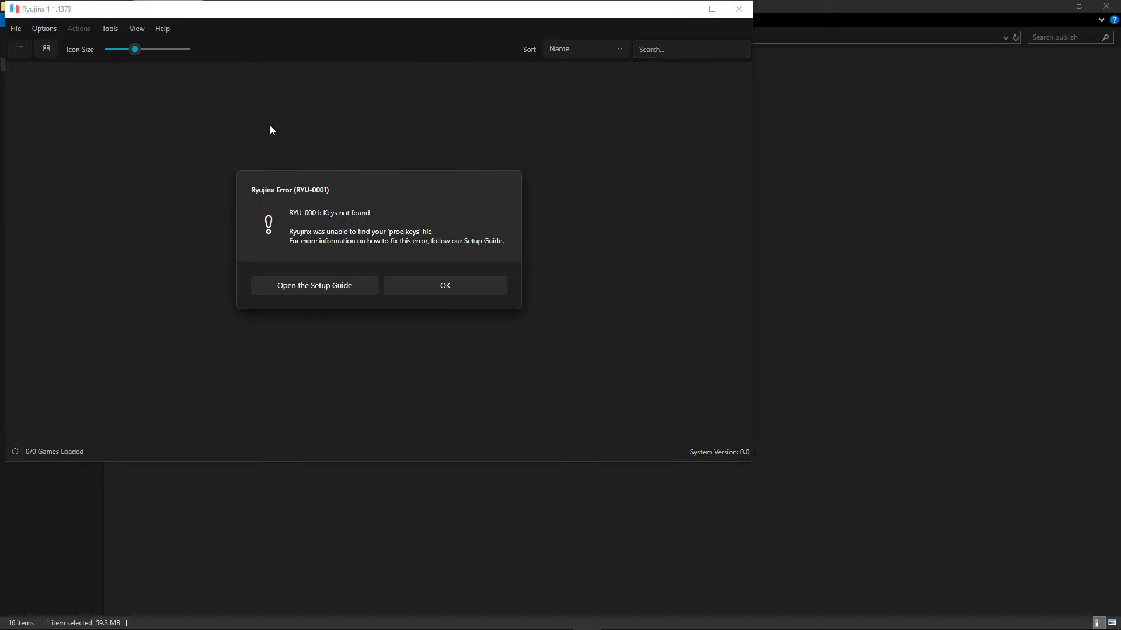
pyautogui.click(444, 288)
pyautogui.moveTo(377, 21); pyautogui.dragTo(578, 101)
pyautogui.click(627, 88)
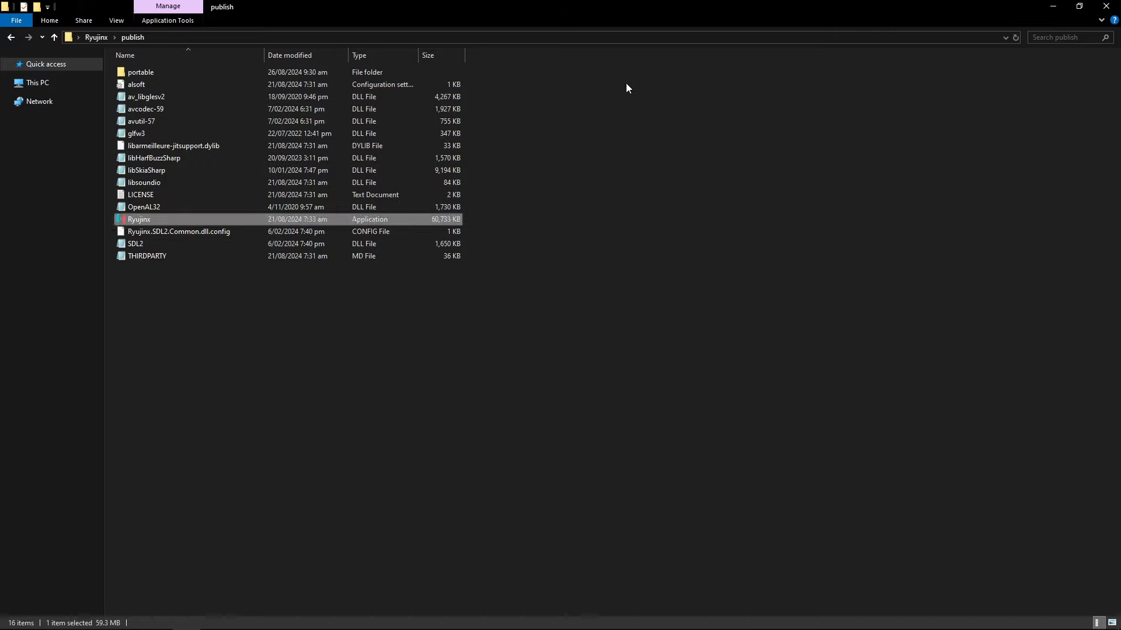
pyautogui.click(627, 89)
# Step: Look at the contents of the portable folder and go back to the publish folder
pyautogui.click(133, 74)
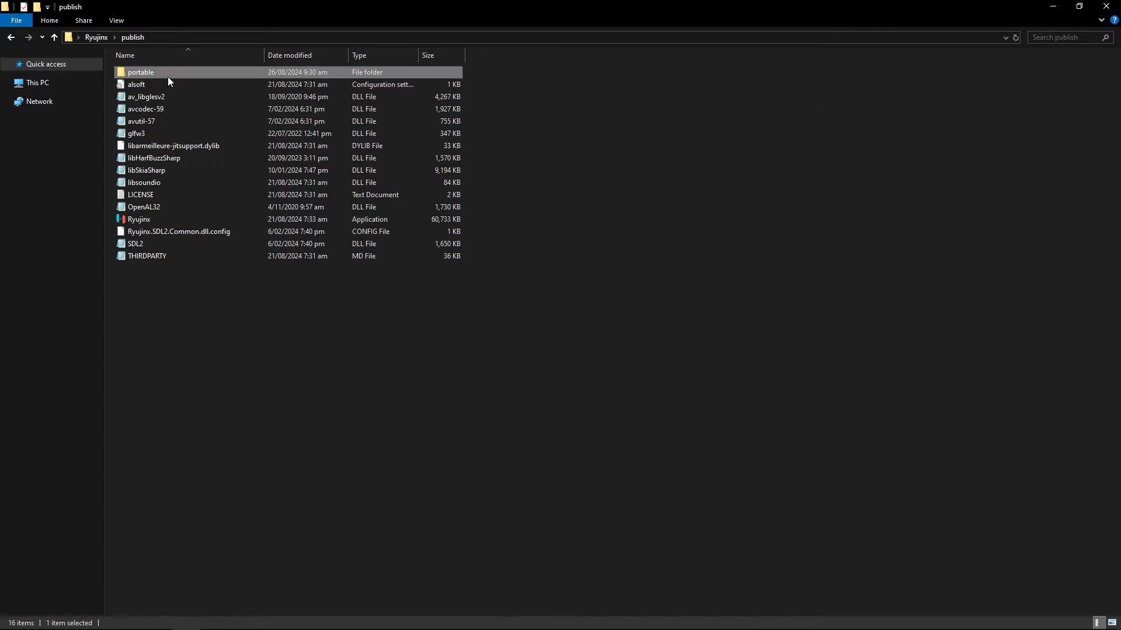
pyautogui.doubleClick(157, 72)
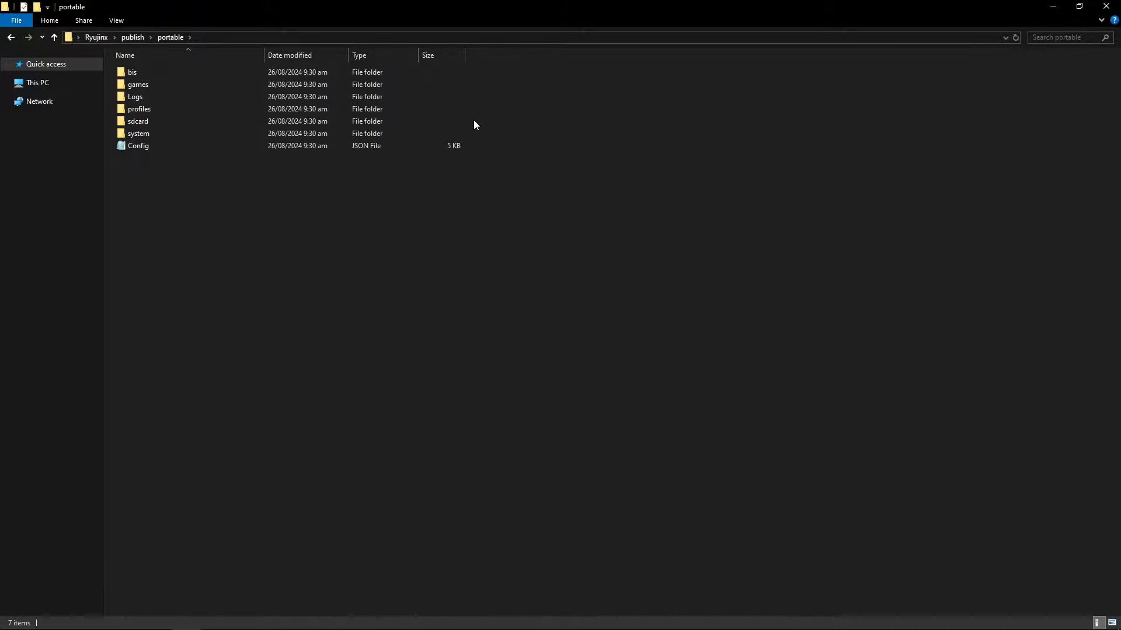
pyautogui.click(133, 38)
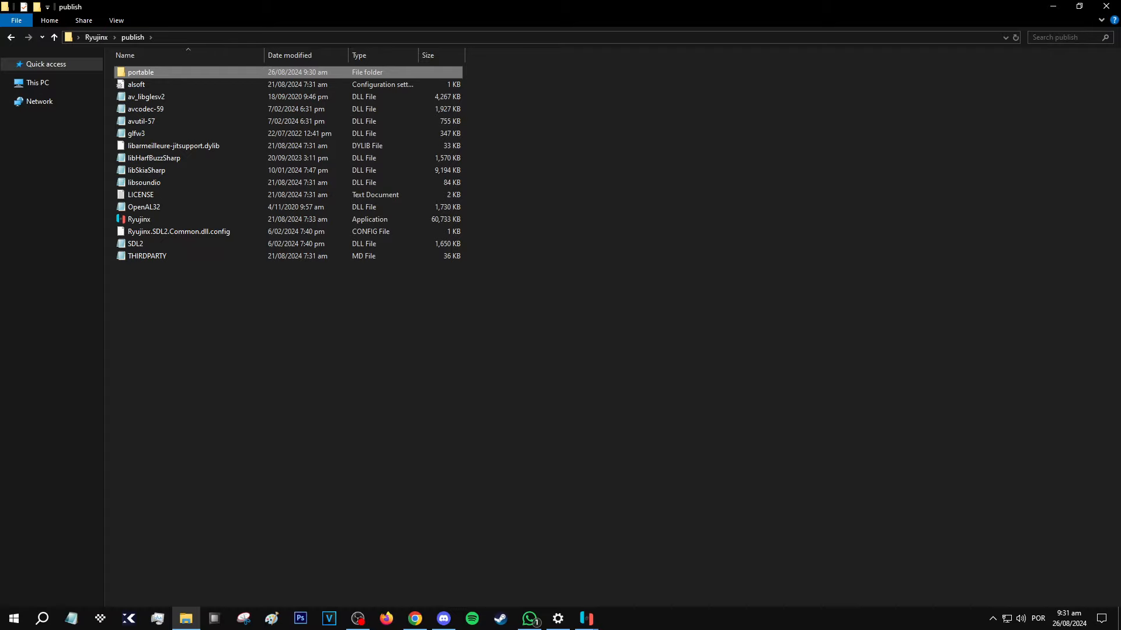
# Step: Bring up the running Ryujinx windows, move the main window clear of the console, and view the console log
pyautogui.click(591, 624)
pyautogui.click(546, 566)
pyautogui.click(589, 614)
pyautogui.click(637, 589)
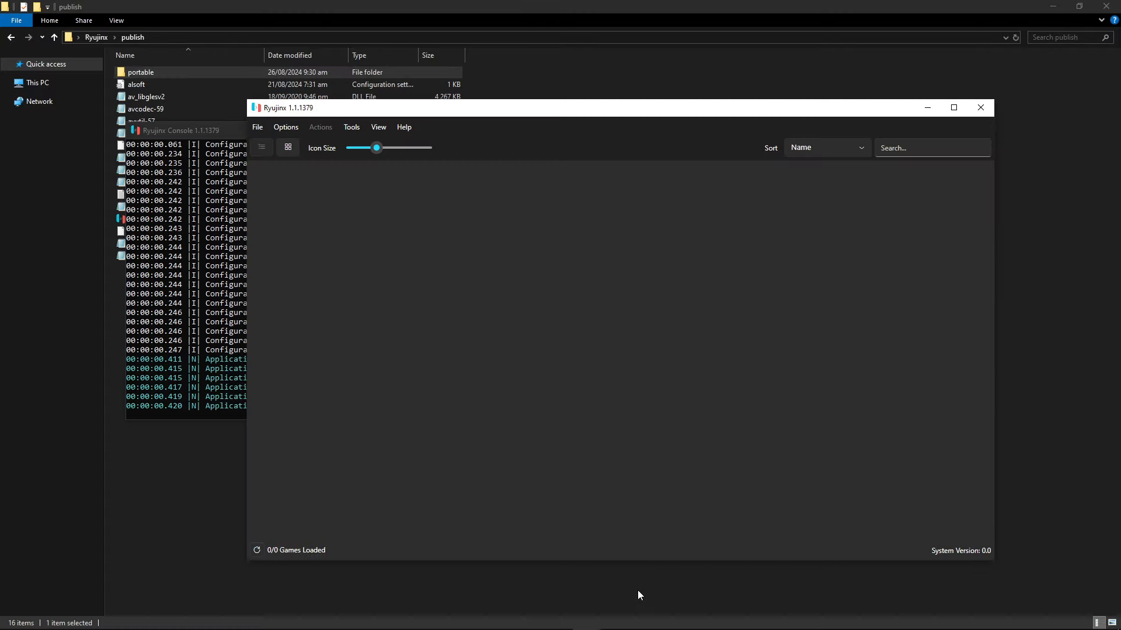
pyautogui.moveTo(513, 109); pyautogui.dragTo(523, 161)
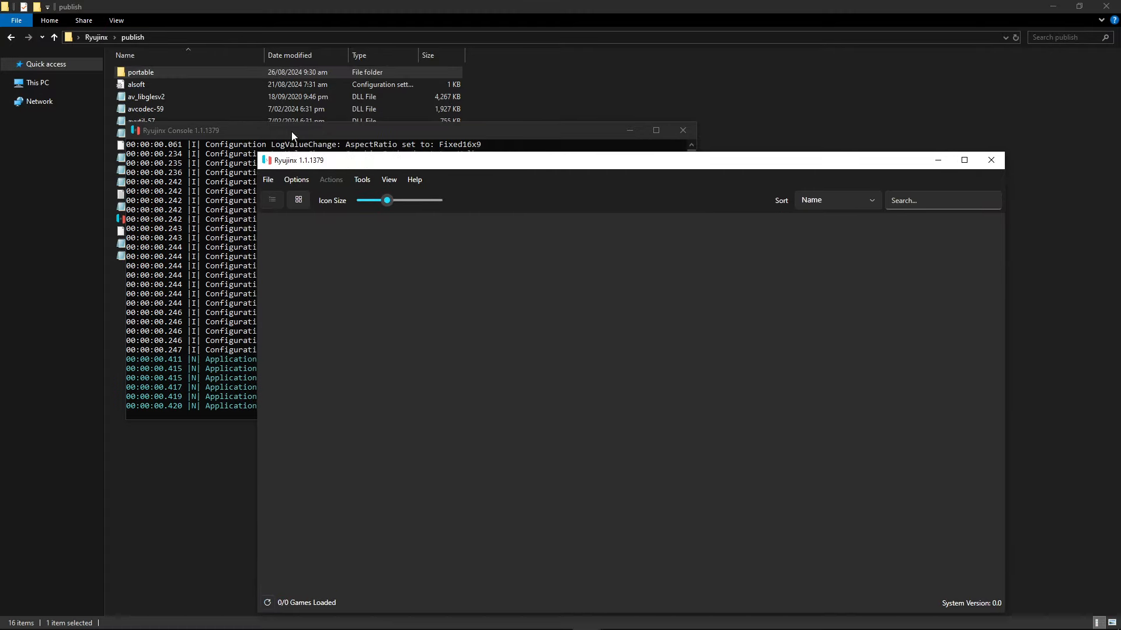
pyautogui.click(216, 132)
pyautogui.click(703, 167)
pyautogui.click(431, 128)
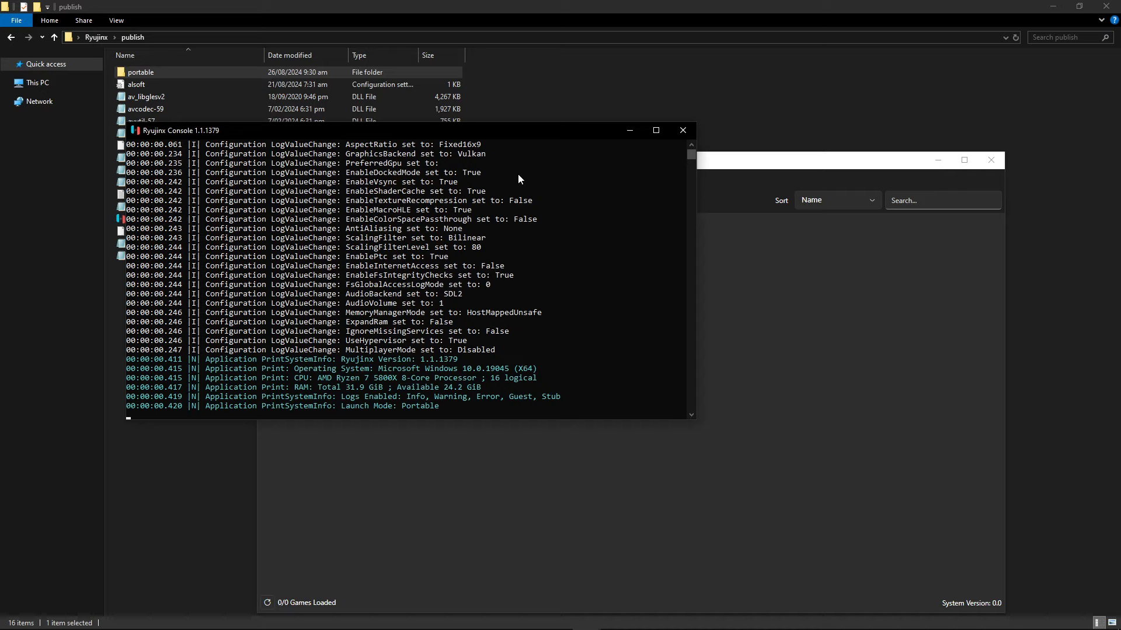
pyautogui.click(720, 173)
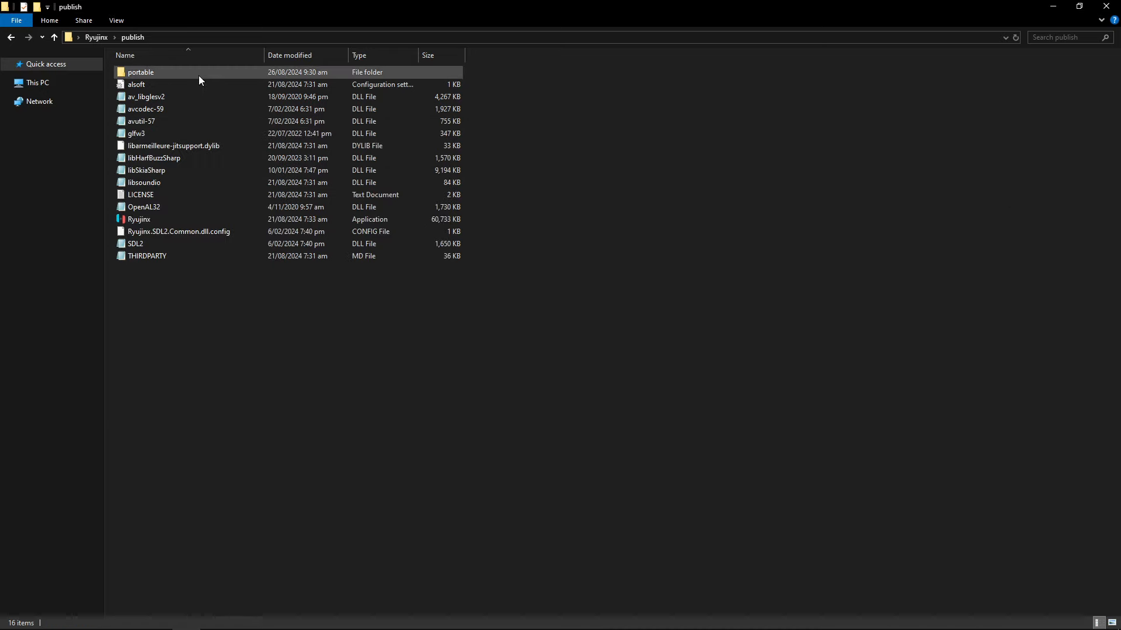
# Step: Open the system folder inside the portable folder and select the prod.keys file
pyautogui.doubleClick(158, 72)
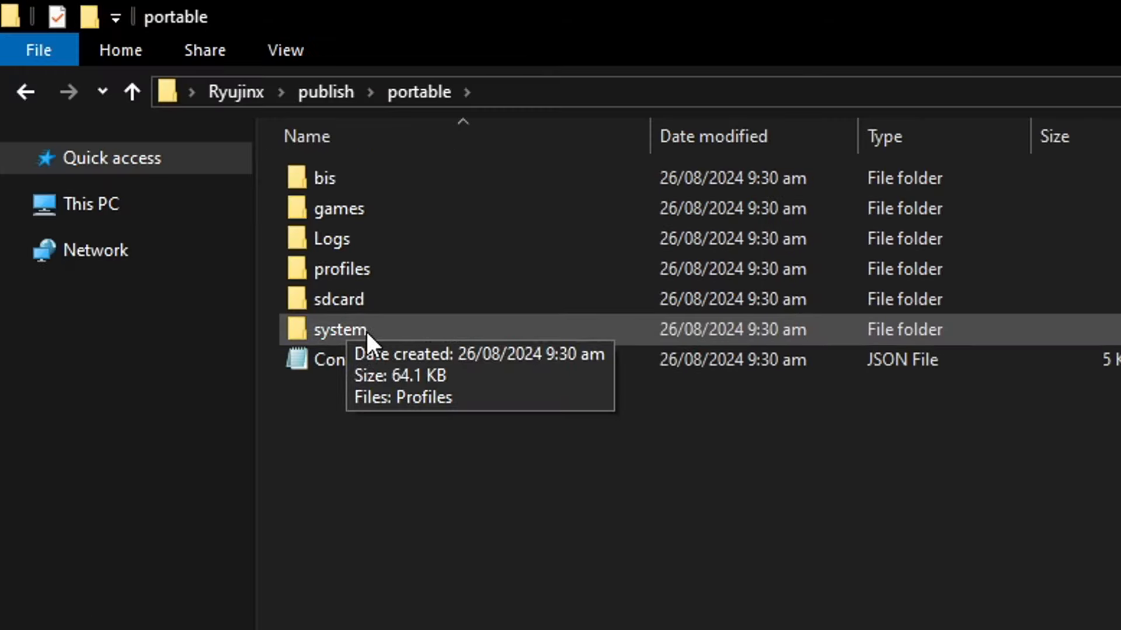
pyautogui.doubleClick(338, 330)
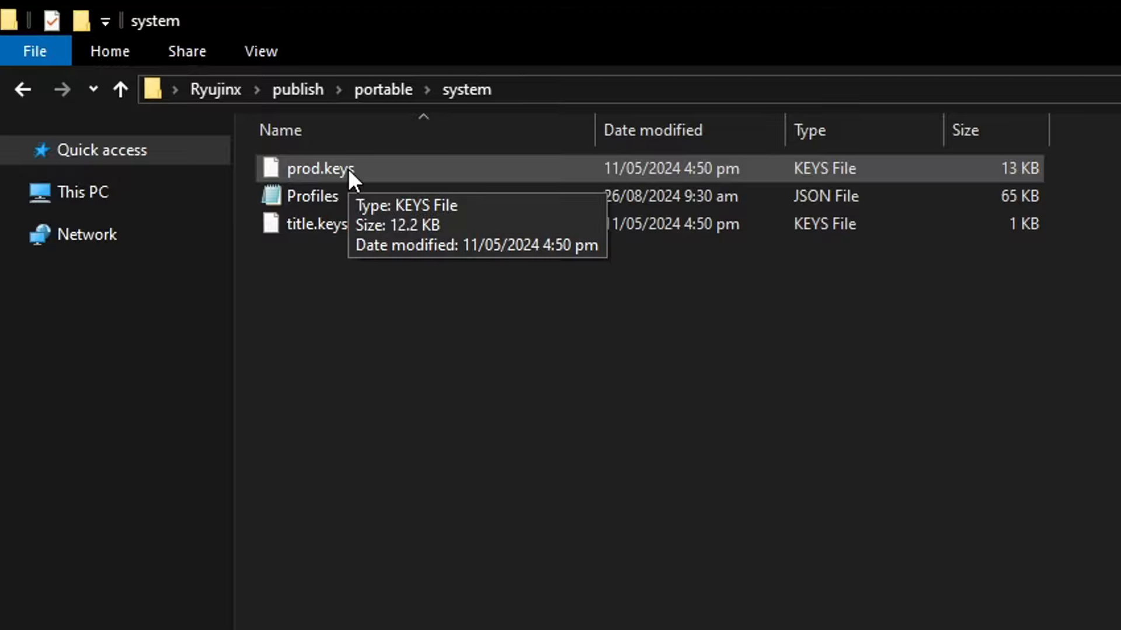
pyautogui.click(348, 168)
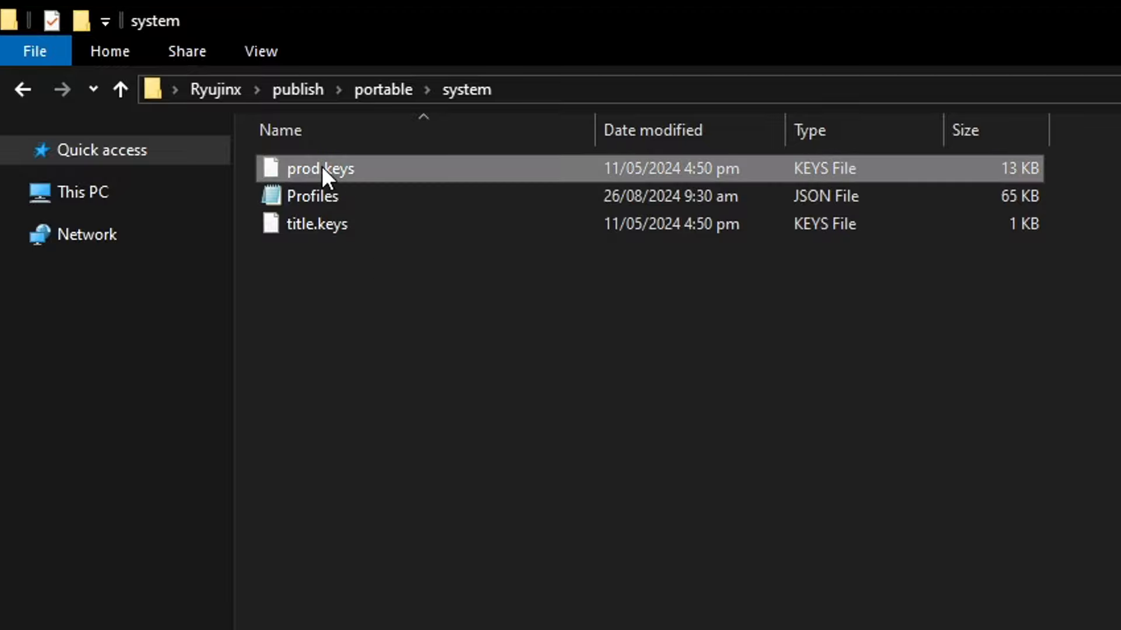
# Step: Look at the title.keys, Profiles and prod.keys files in the system folder
pyautogui.click(331, 226)
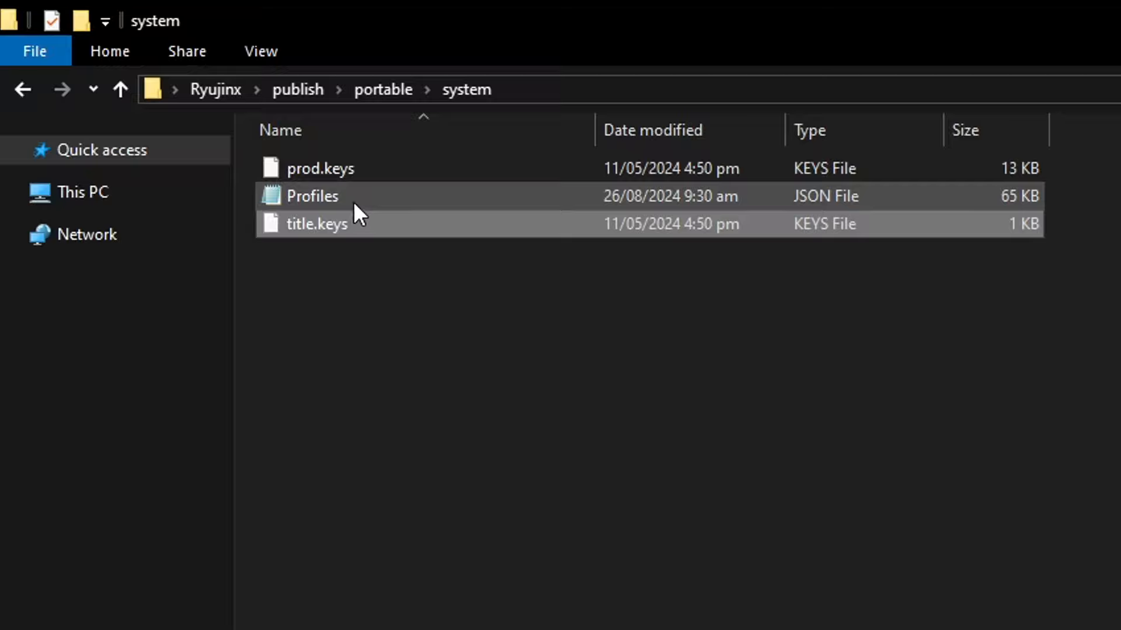
pyautogui.click(337, 199)
pyautogui.click(309, 174)
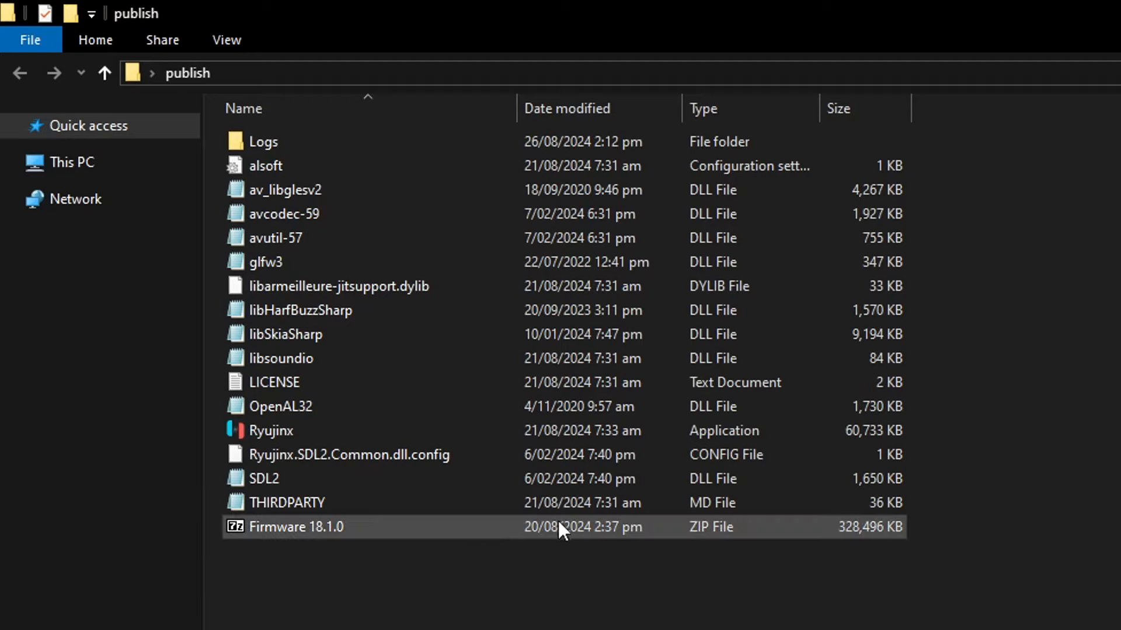
# Step: Locate the Firmware 18.1.0 ZIP file in the publish folder and switch to the Ryujinx main window
pyautogui.click(344, 527)
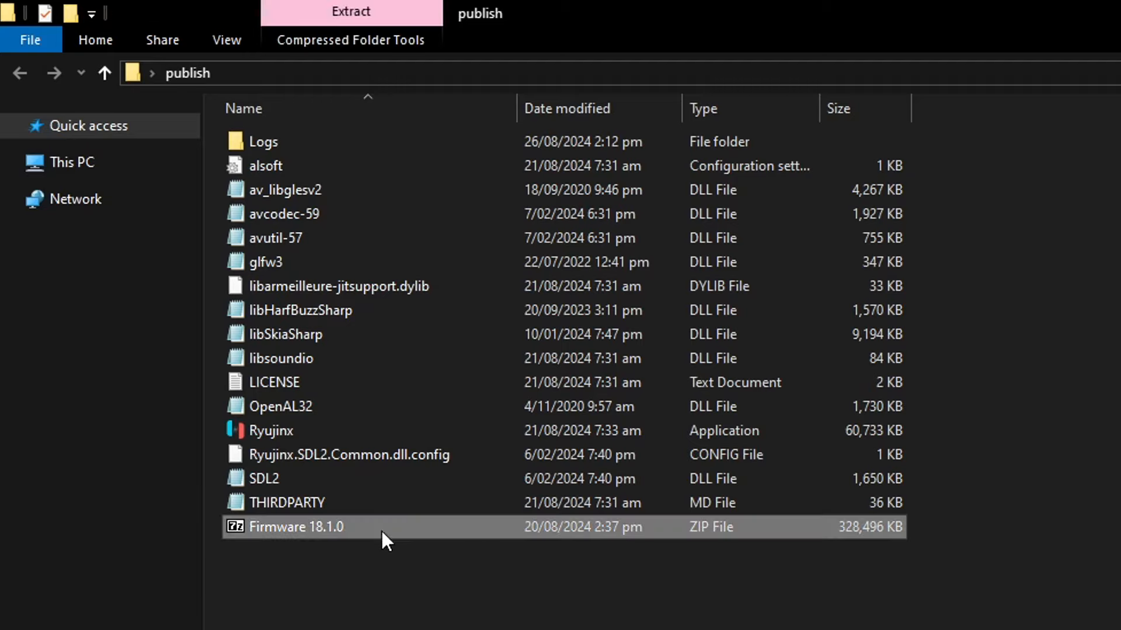
pyautogui.click(421, 580)
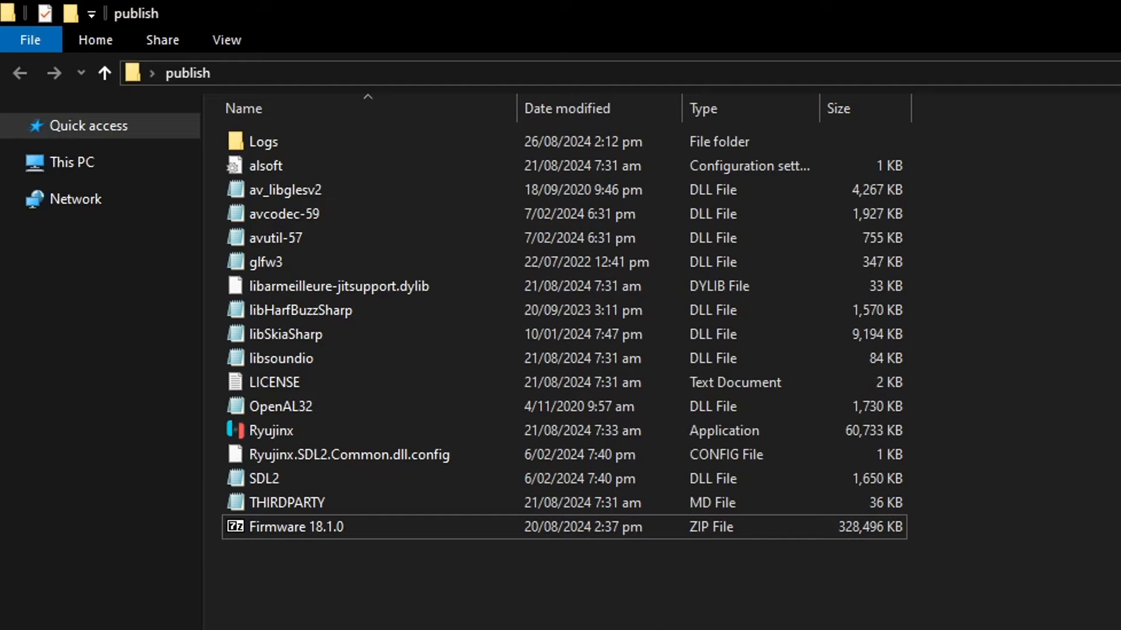
pyautogui.click(566, 620)
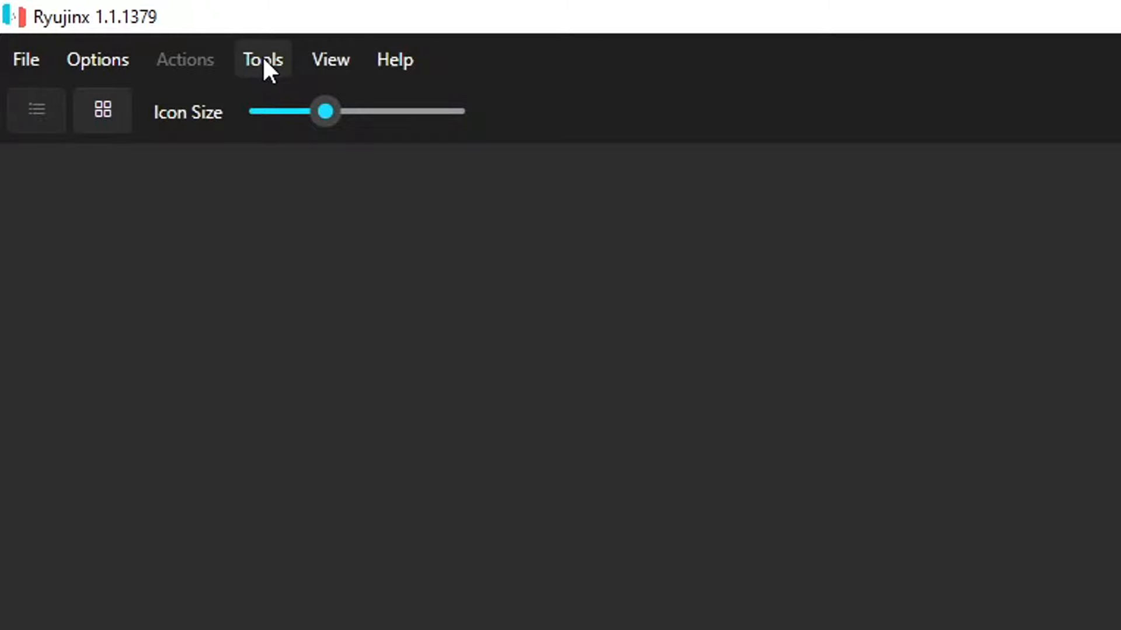
# Step: Install the firmware from the Firmware 18.1.0 ZIP file in the publish folder, confirming the replacement and closing the completion notice
pyautogui.click(264, 60)
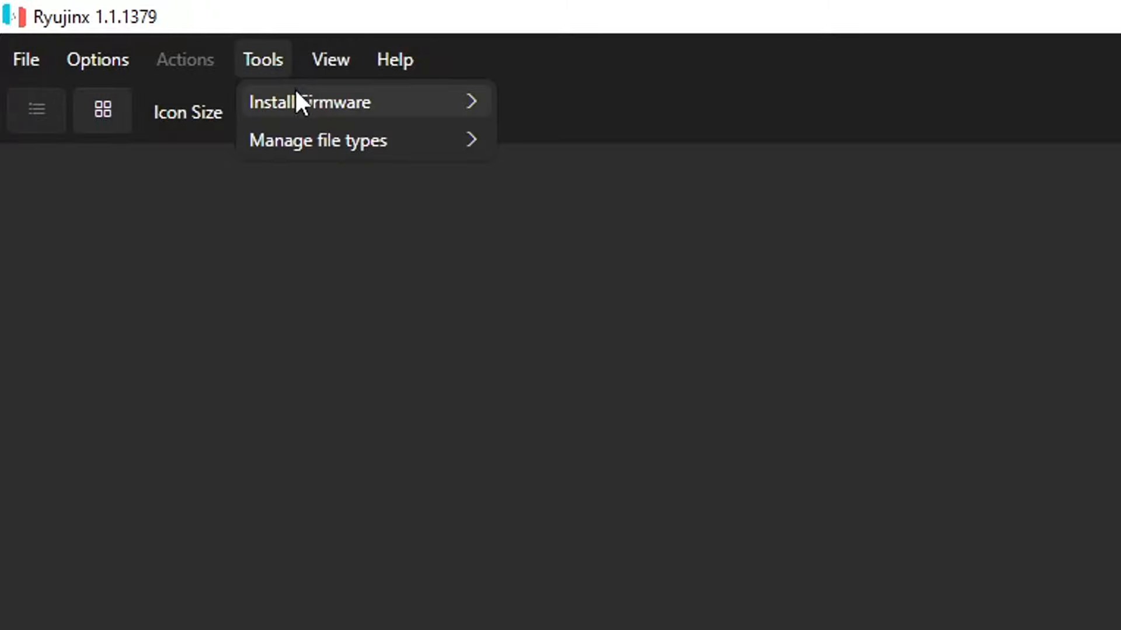
pyautogui.moveTo(303, 106)
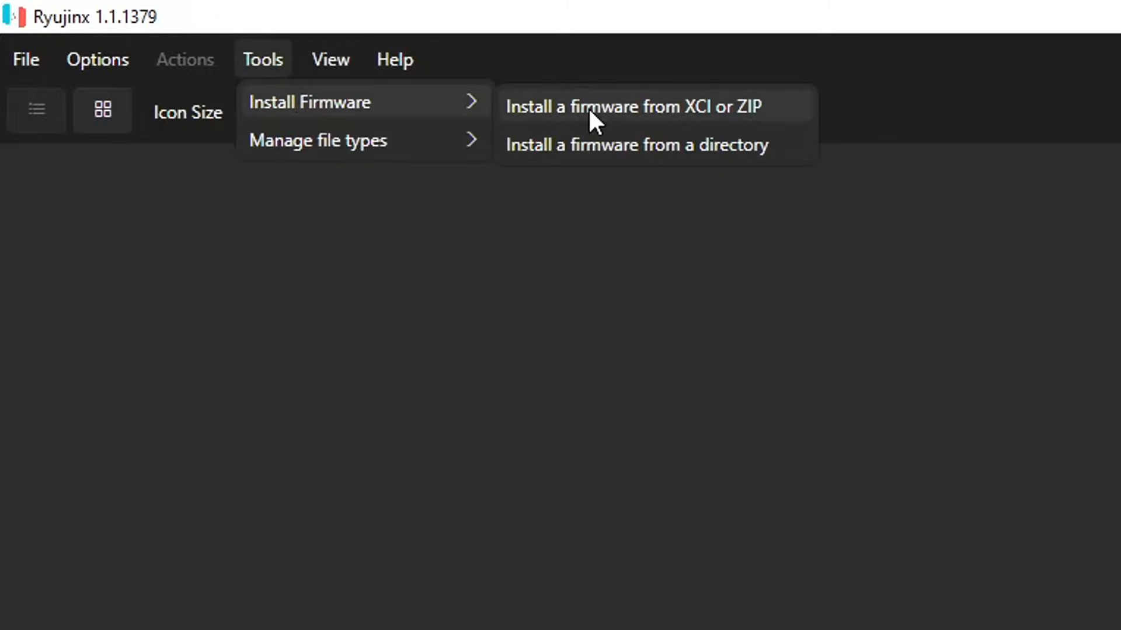
pyautogui.click(719, 104)
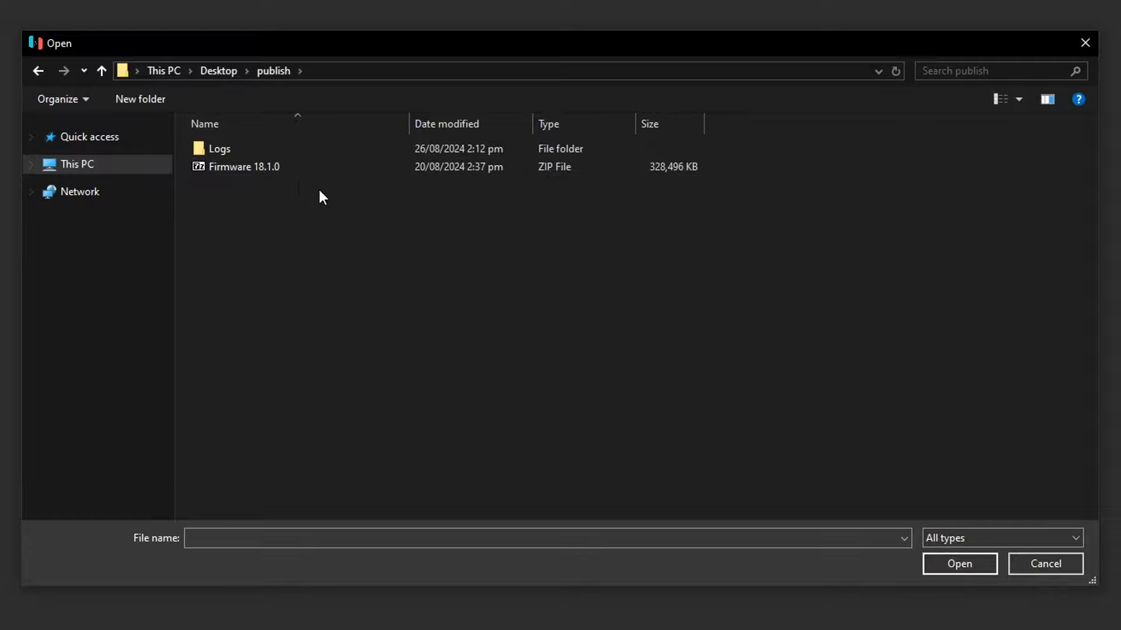
pyautogui.click(282, 170)
pyautogui.doubleClick(271, 168)
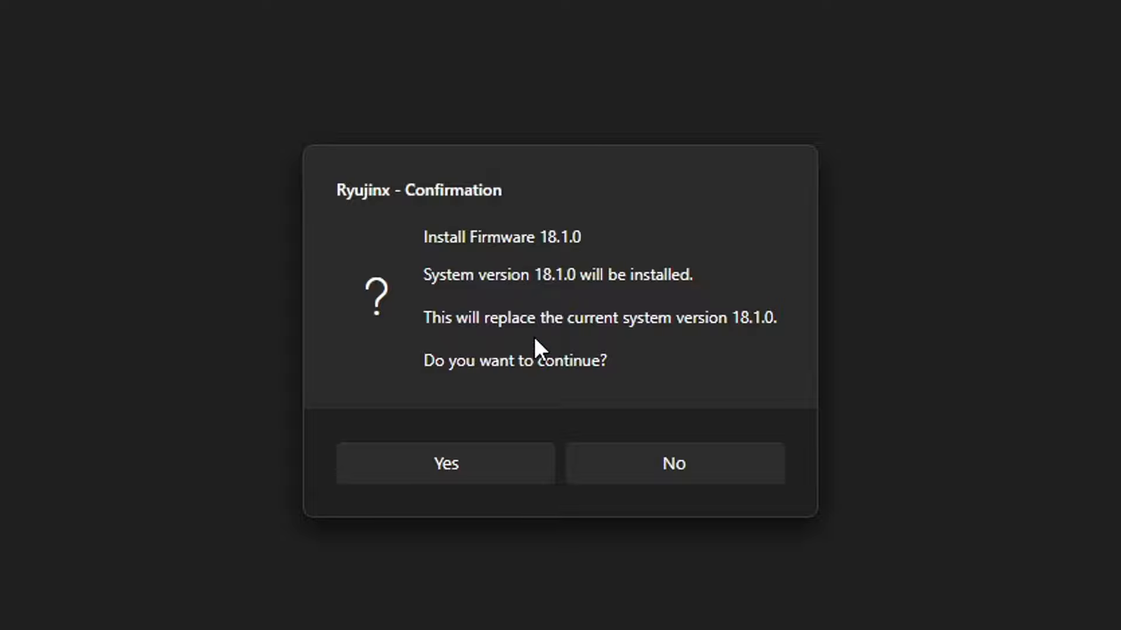
pyautogui.click(424, 469)
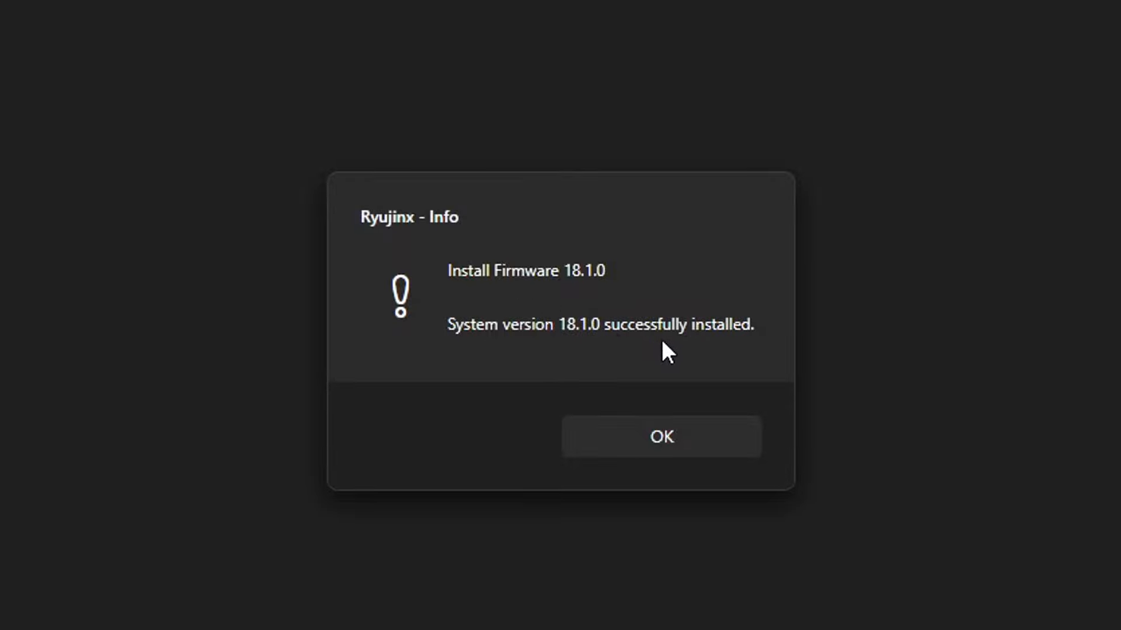
pyautogui.click(668, 433)
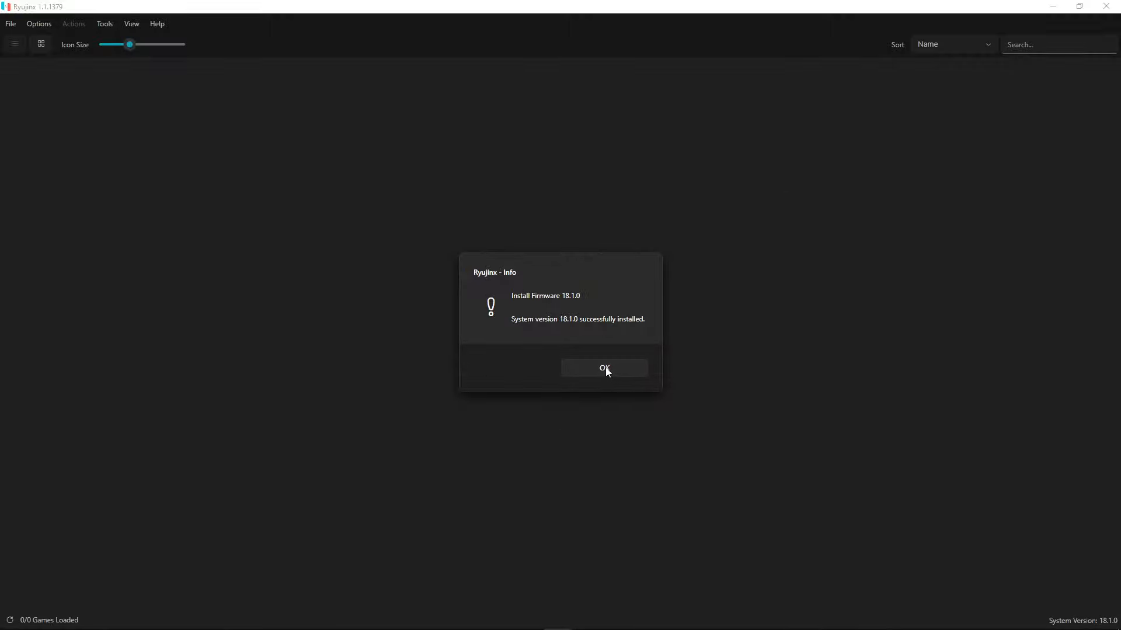
pyautogui.click(604, 368)
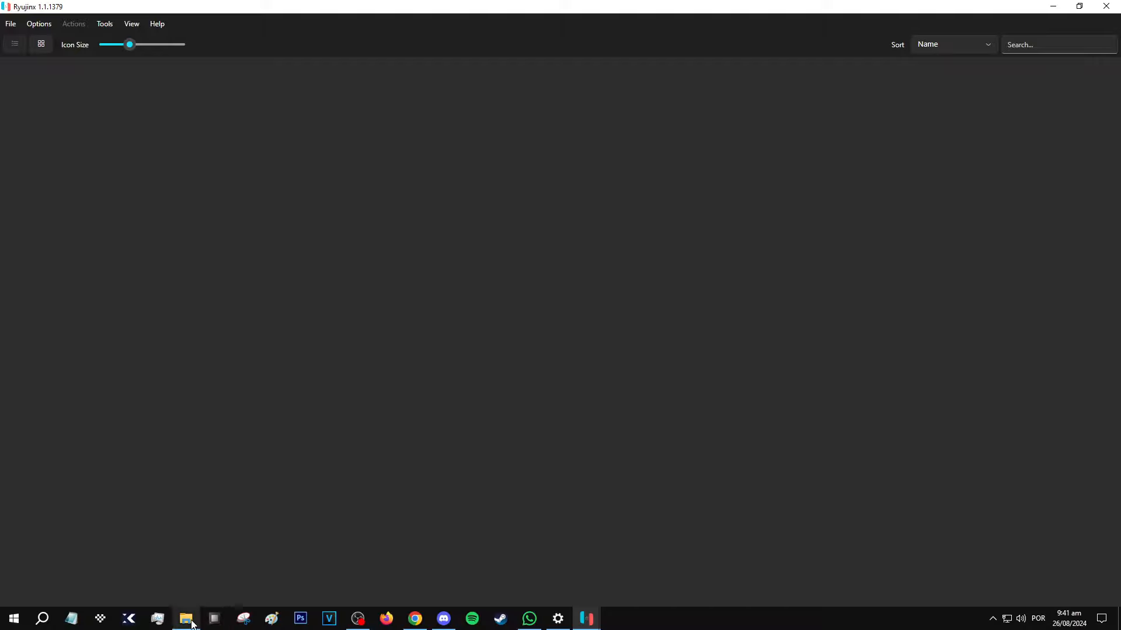
# Step: Switch to File Explorer and open the games folder inside the portable folder
pyautogui.click(186, 617)
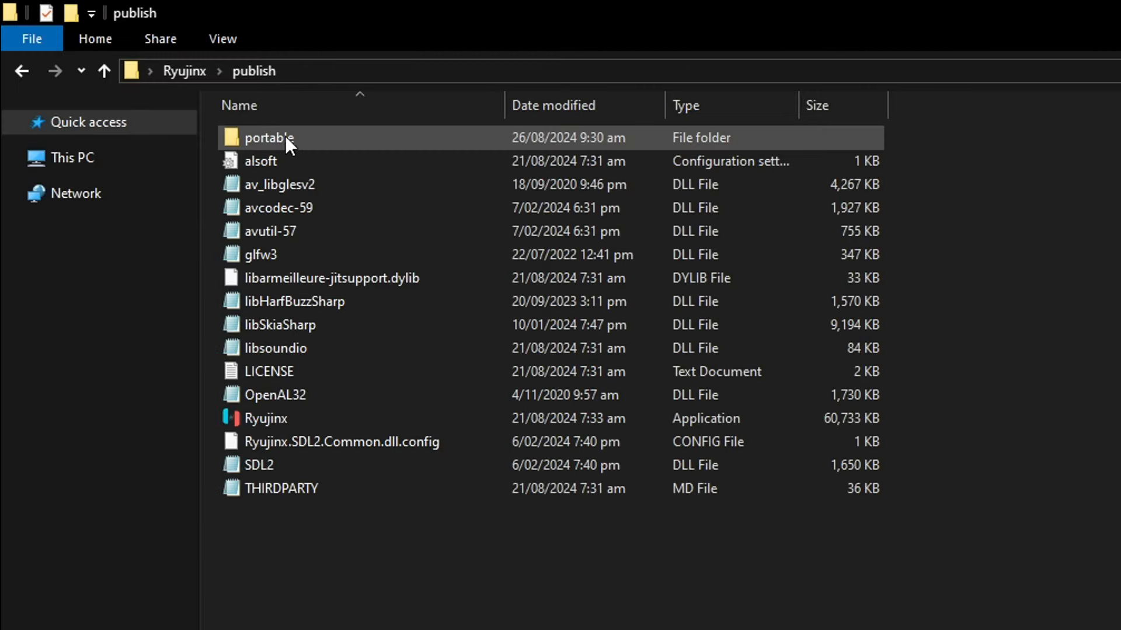
pyautogui.doubleClick(285, 136)
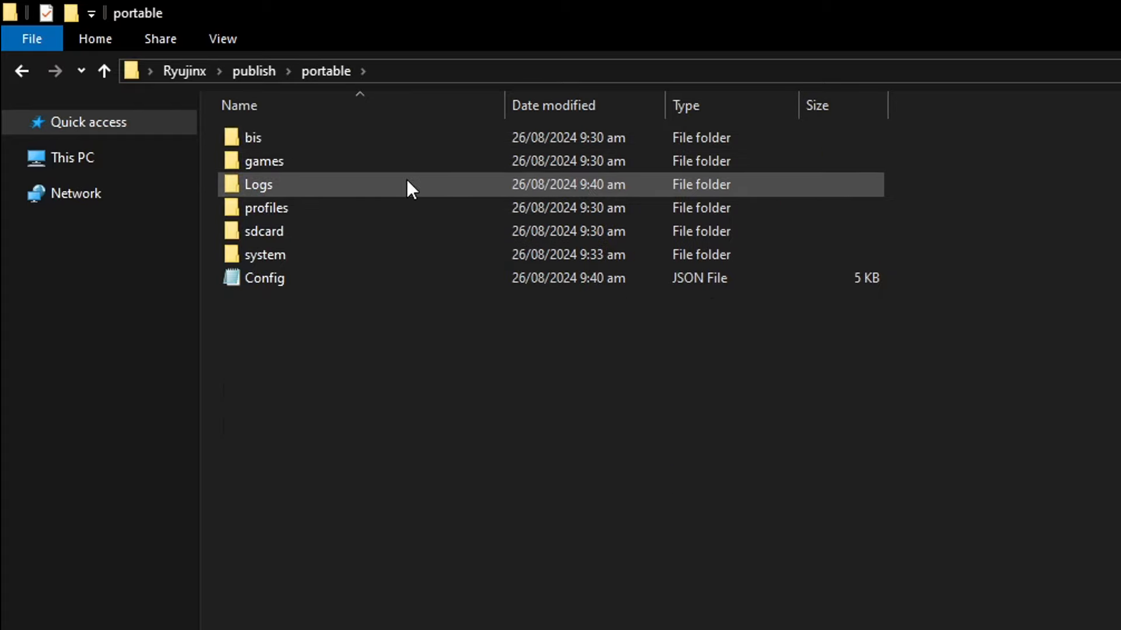
pyautogui.click(309, 163)
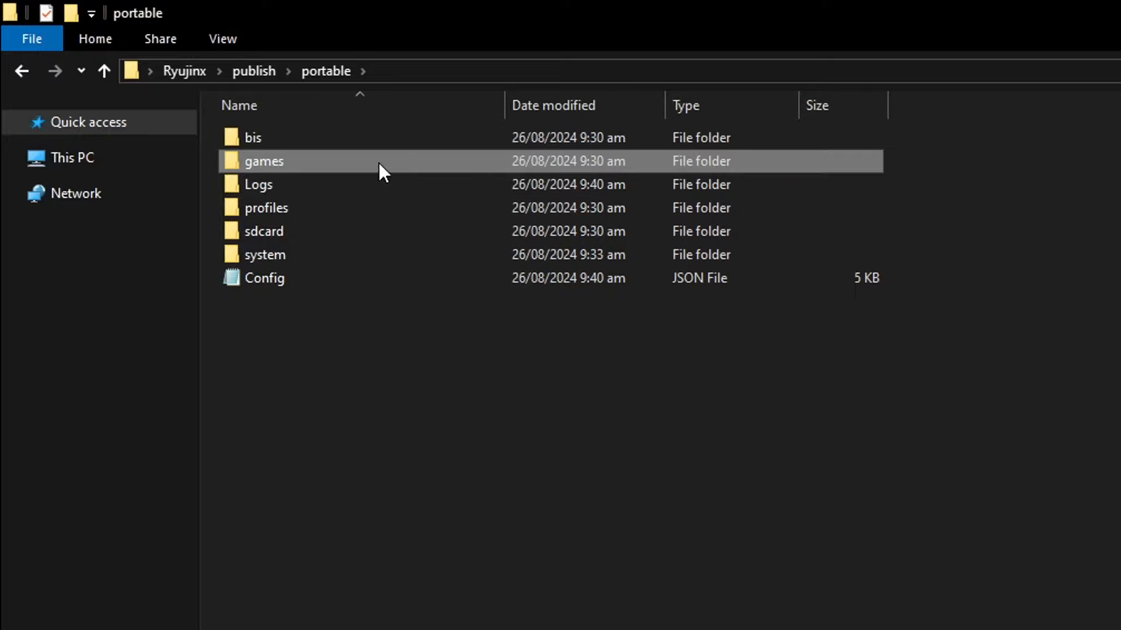
pyautogui.doubleClick(335, 161)
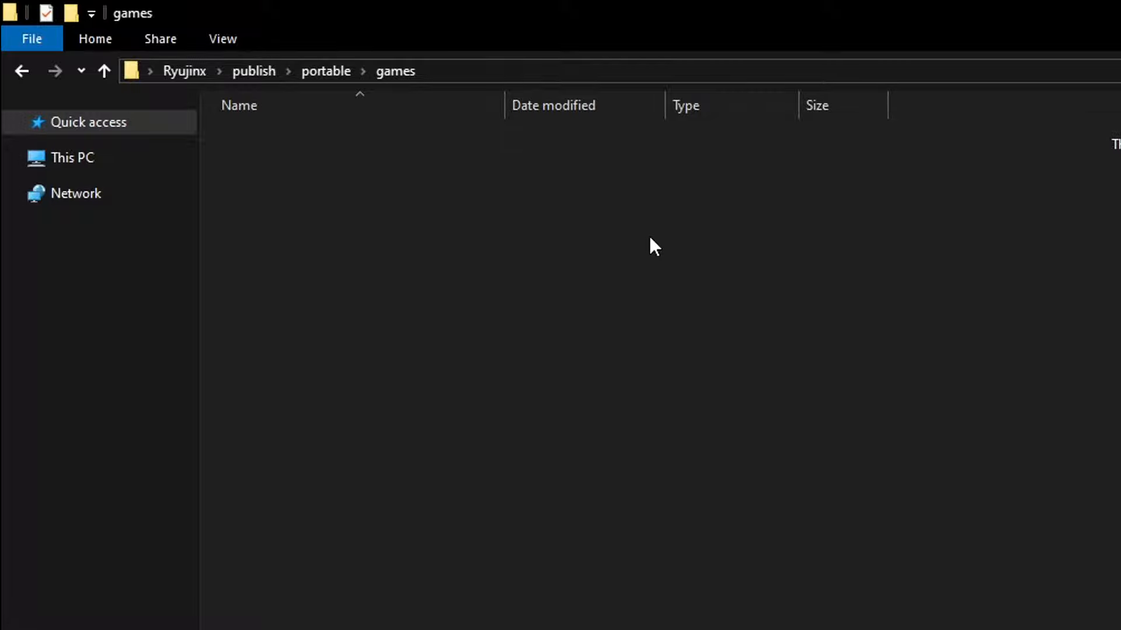
# Step: Return to the Ryujinx main window and open its settings
pyautogui.moveTo(586, 619)
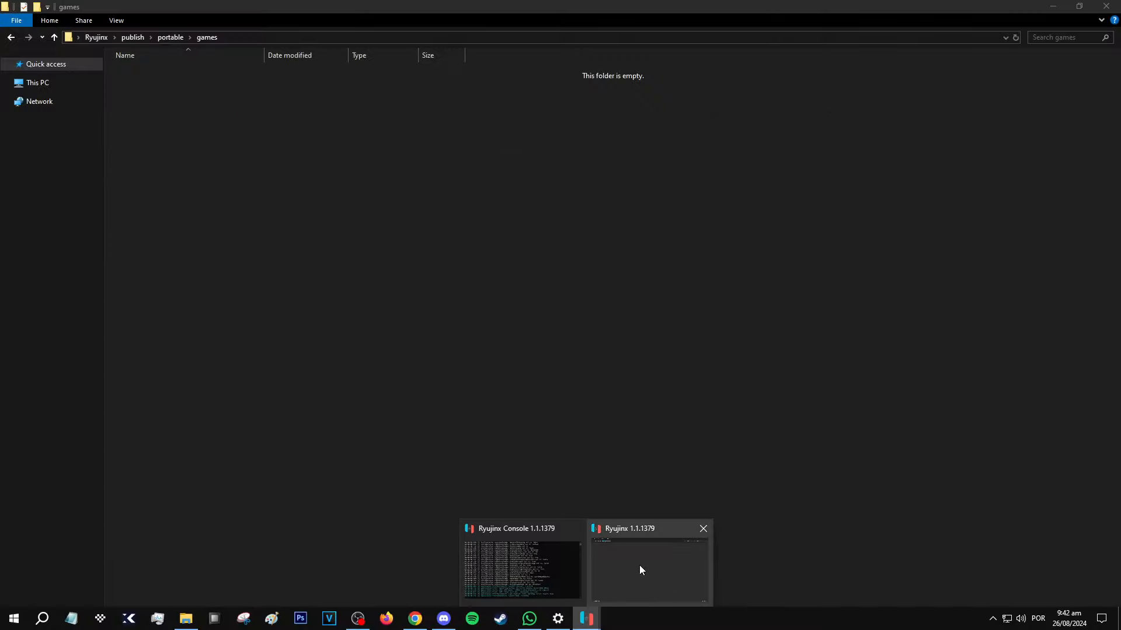
pyautogui.click(641, 570)
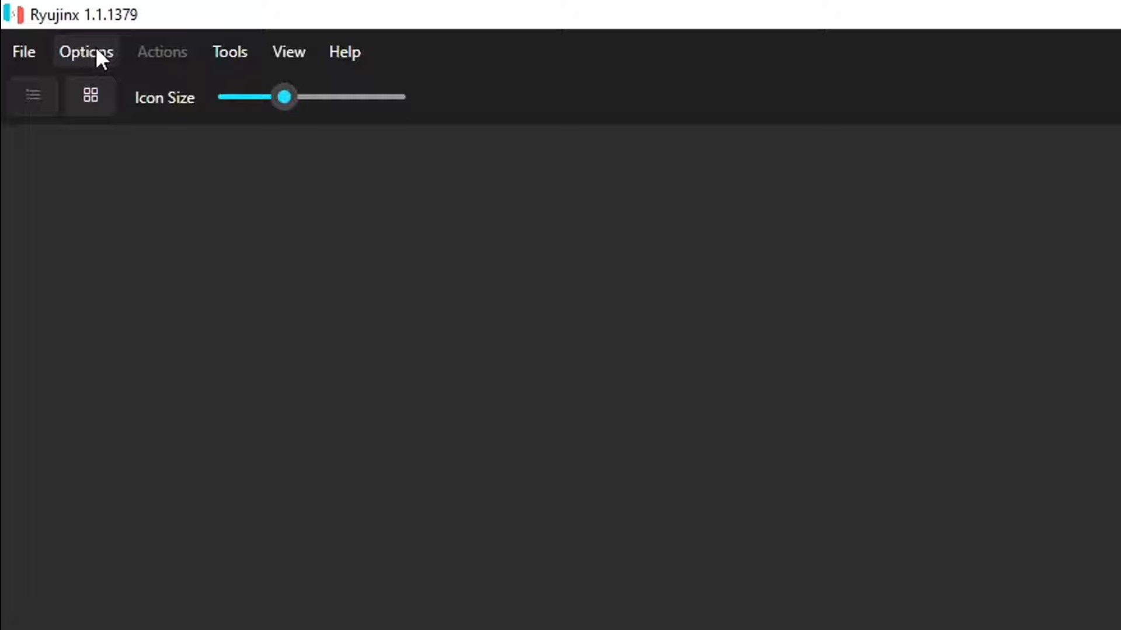
pyautogui.click(94, 56)
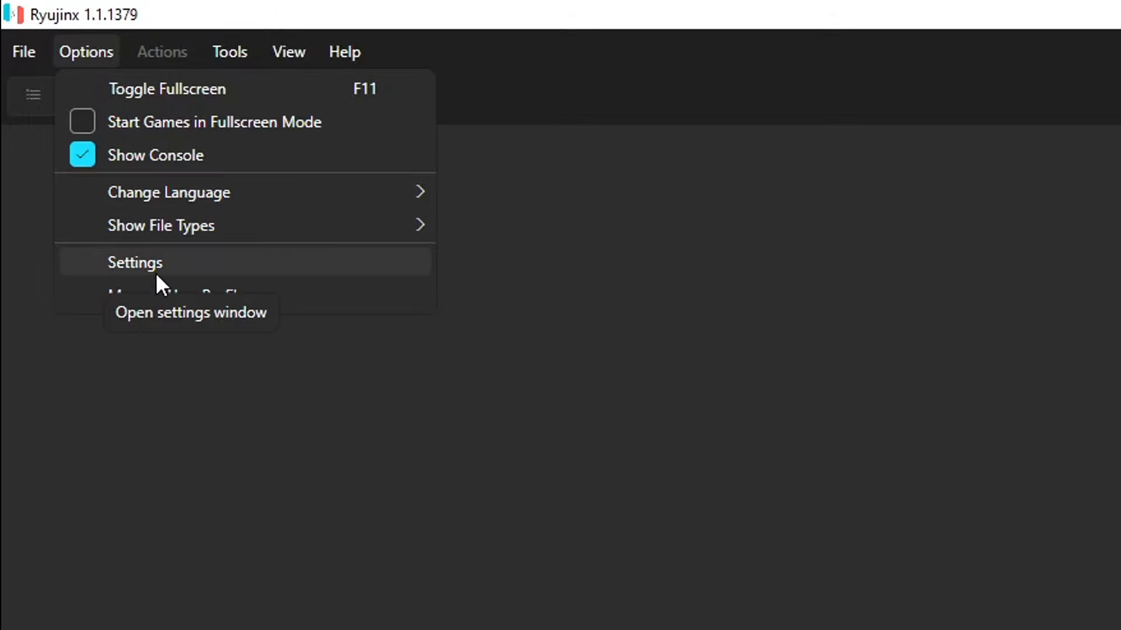
pyautogui.click(162, 271)
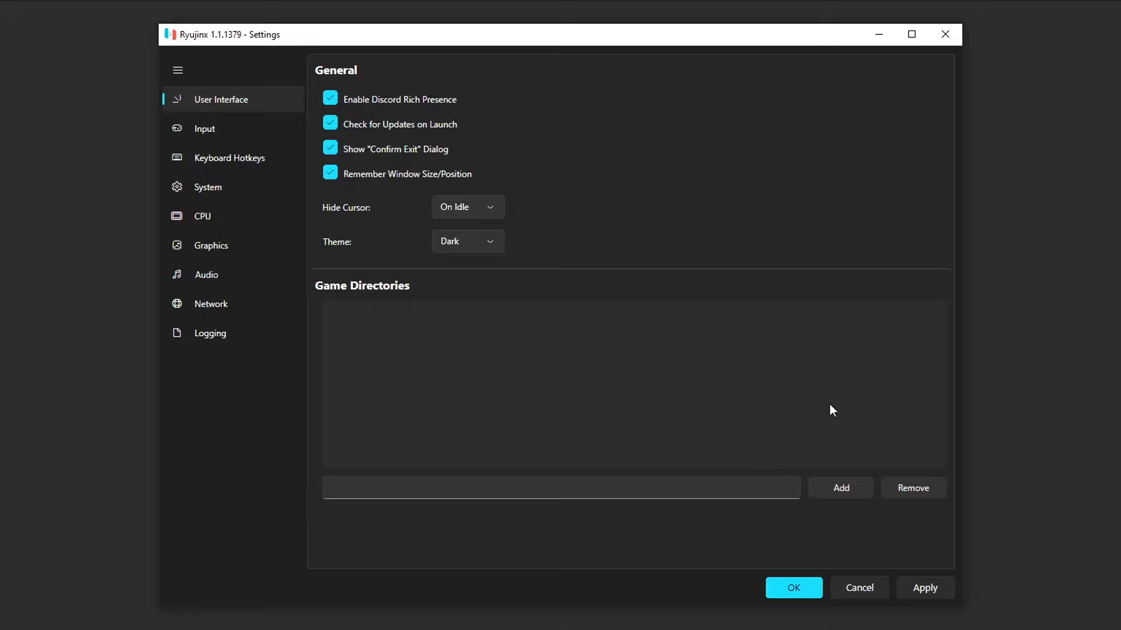
# Step: Add the games folder from publish\portable as a game directory, then apply and close the settings
pyautogui.click(840, 489)
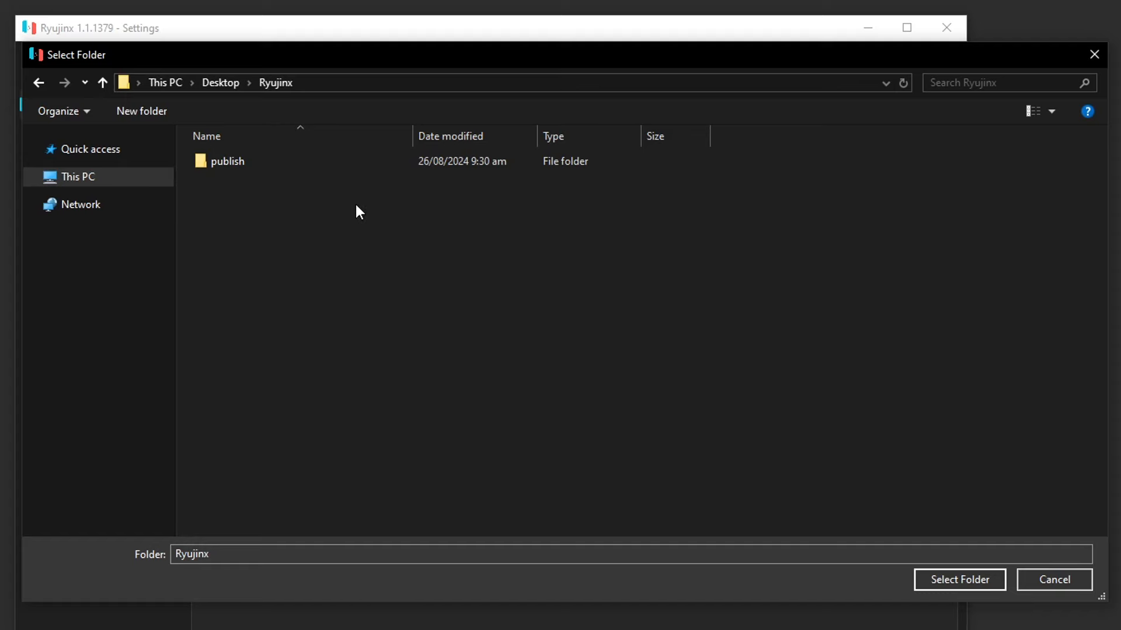
pyautogui.doubleClick(245, 166)
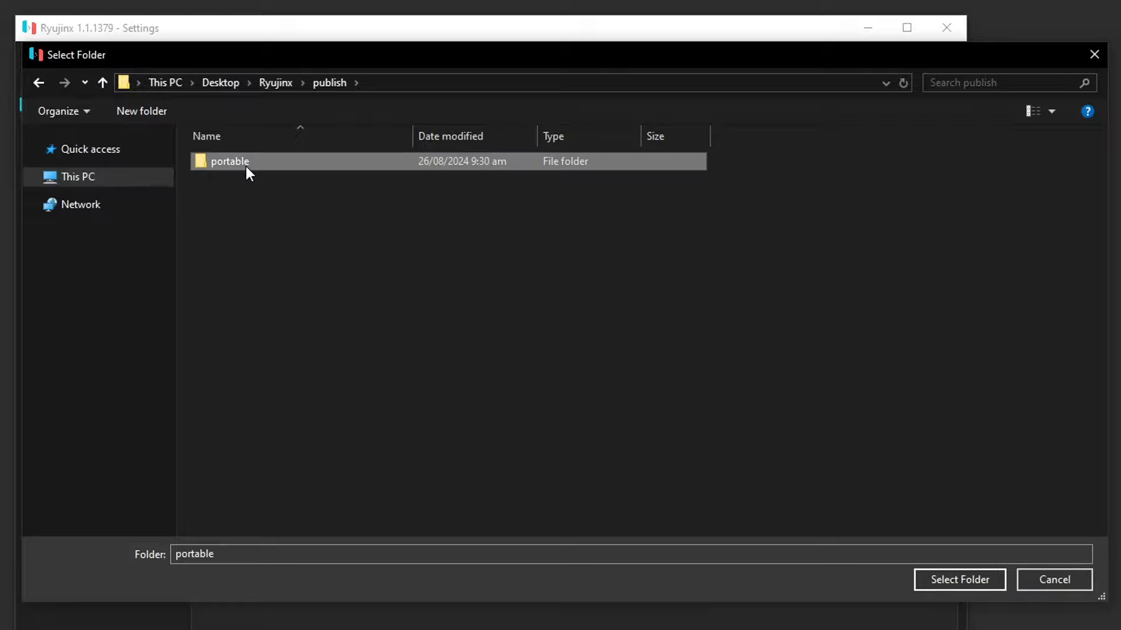
pyautogui.doubleClick(247, 166)
pyautogui.click(246, 184)
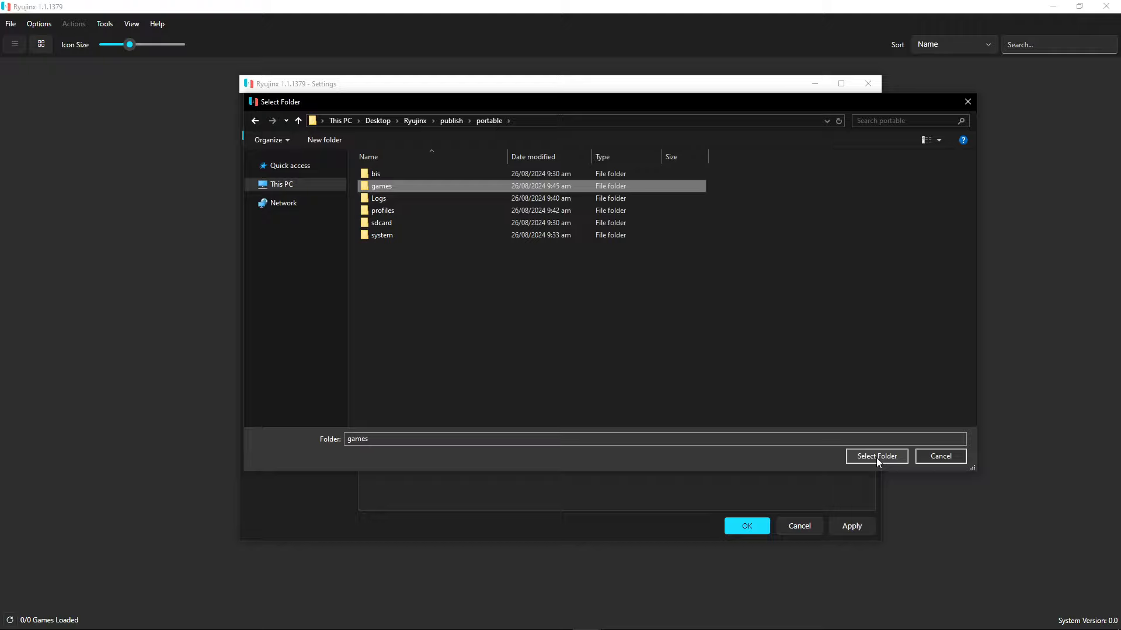
pyautogui.click(976, 580)
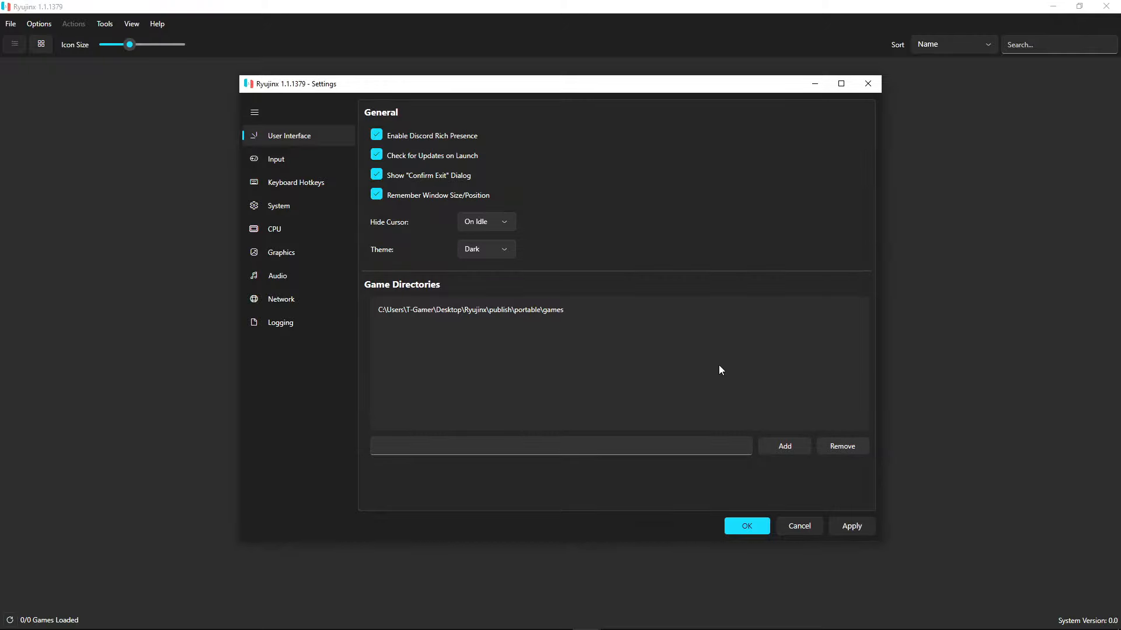
pyautogui.click(850, 529)
pyautogui.click(748, 527)
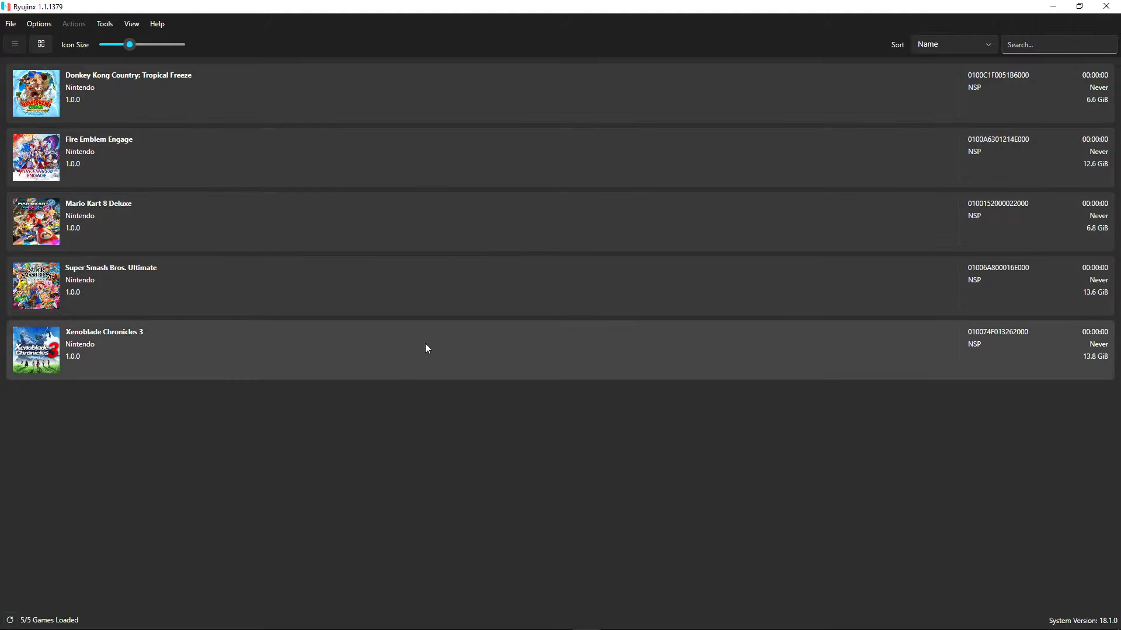
# Step: Switch to Chrome and examine the Ryujinx-Games-List issues page for game compatibility statuses and its search field
pyautogui.click(415, 619)
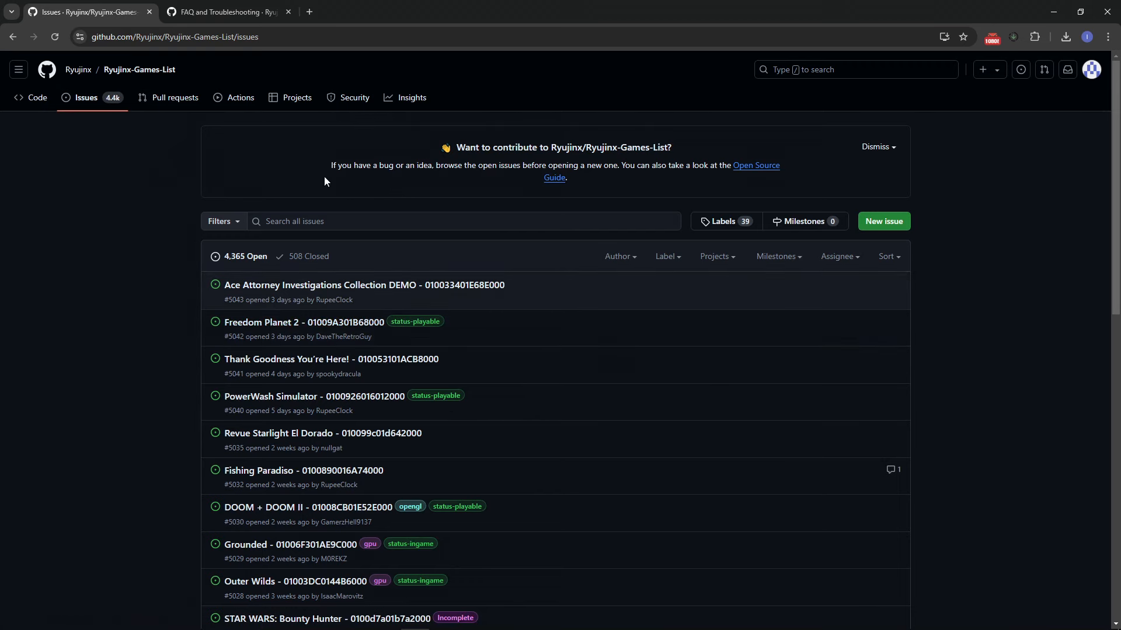
pyautogui.scroll(-2, 193, 226)
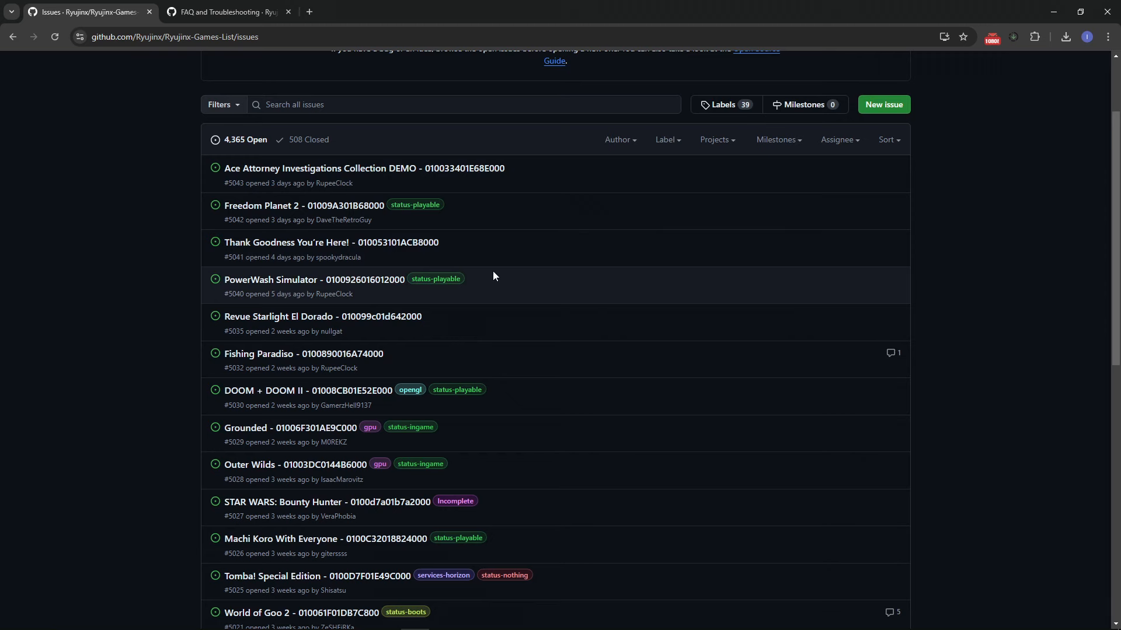
pyautogui.scroll(-1, 409, 298)
pyautogui.scroll(2, 461, 314)
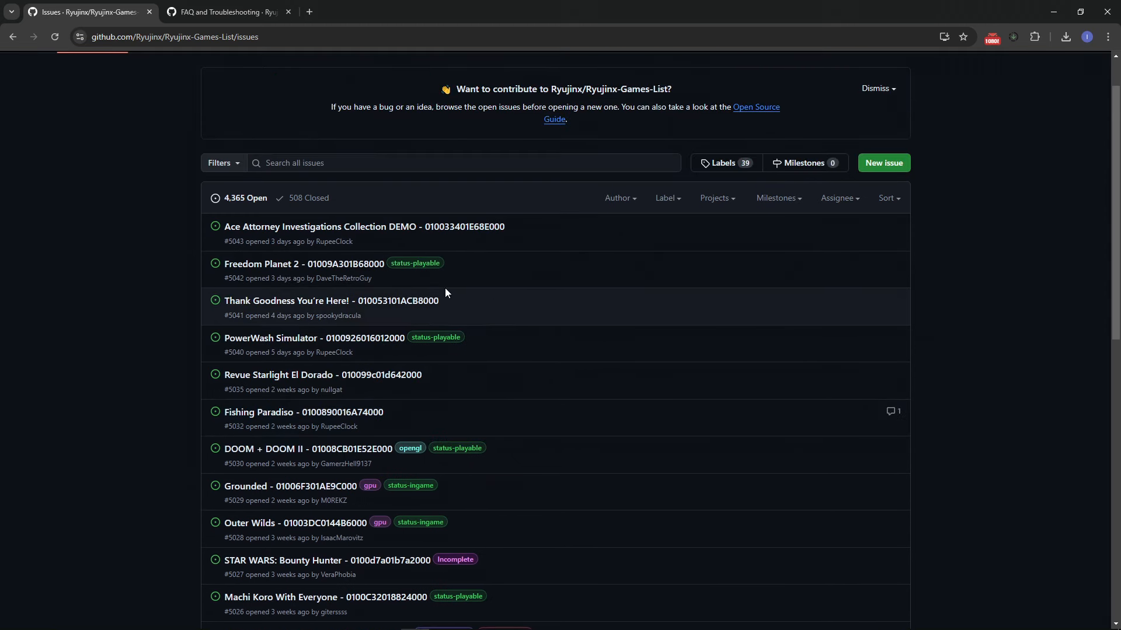
pyautogui.scroll(-2, 475, 299)
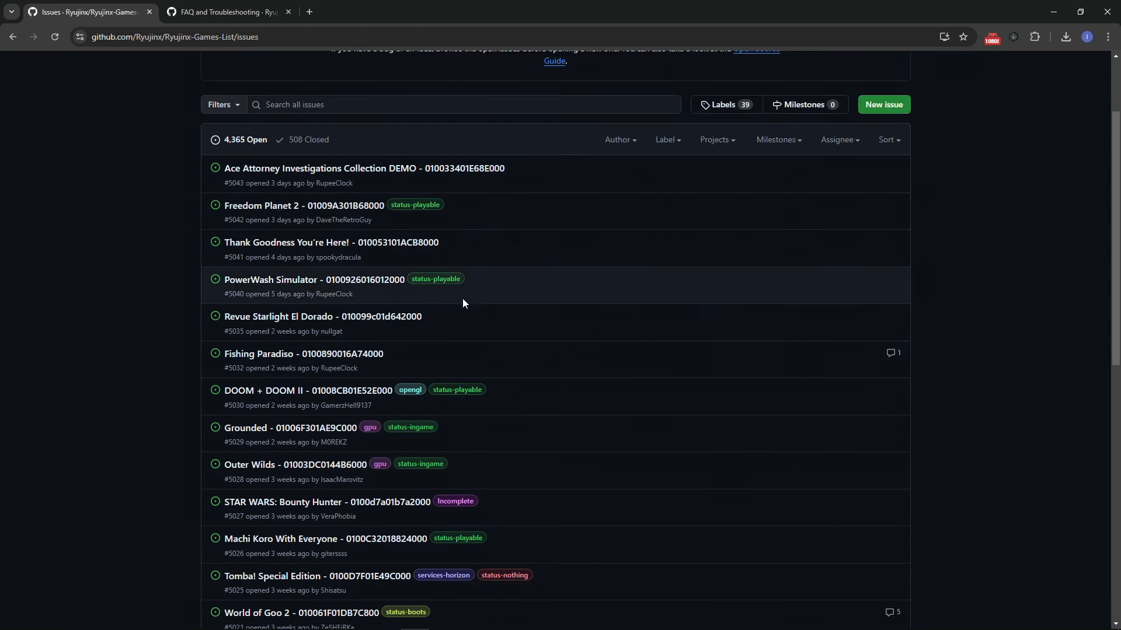
pyautogui.scroll(3, 473, 317)
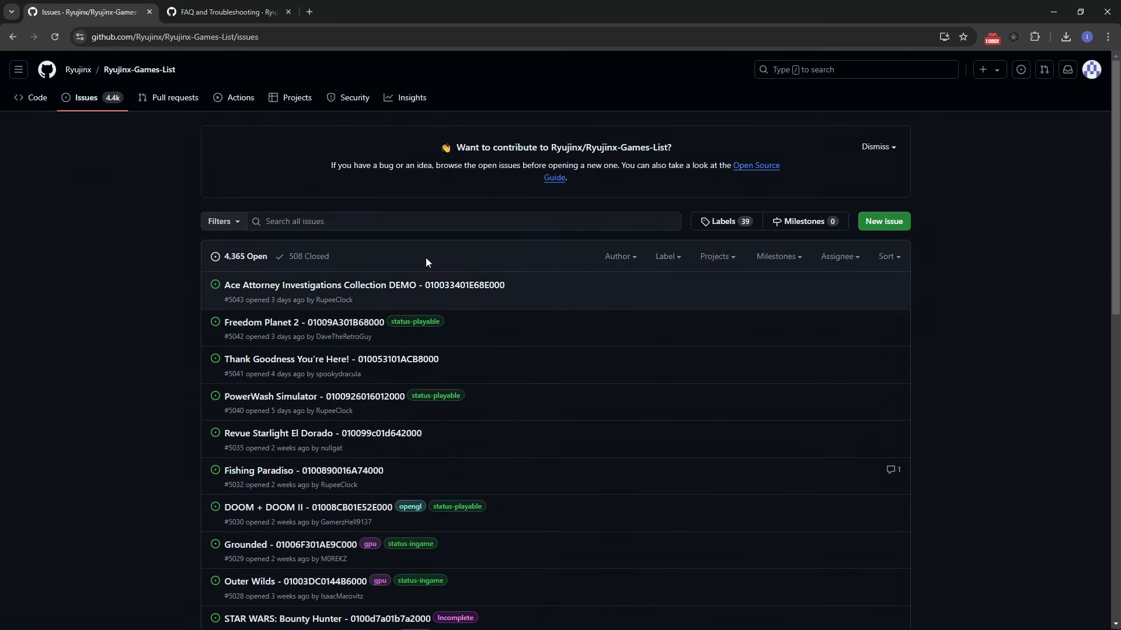
pyautogui.click(350, 225)
pyautogui.click(327, 194)
# Step: Examine the game-specific errors and troubleshooting section of the Ryujinx FAQ and Troubleshooting wiki page
pyautogui.click(221, 17)
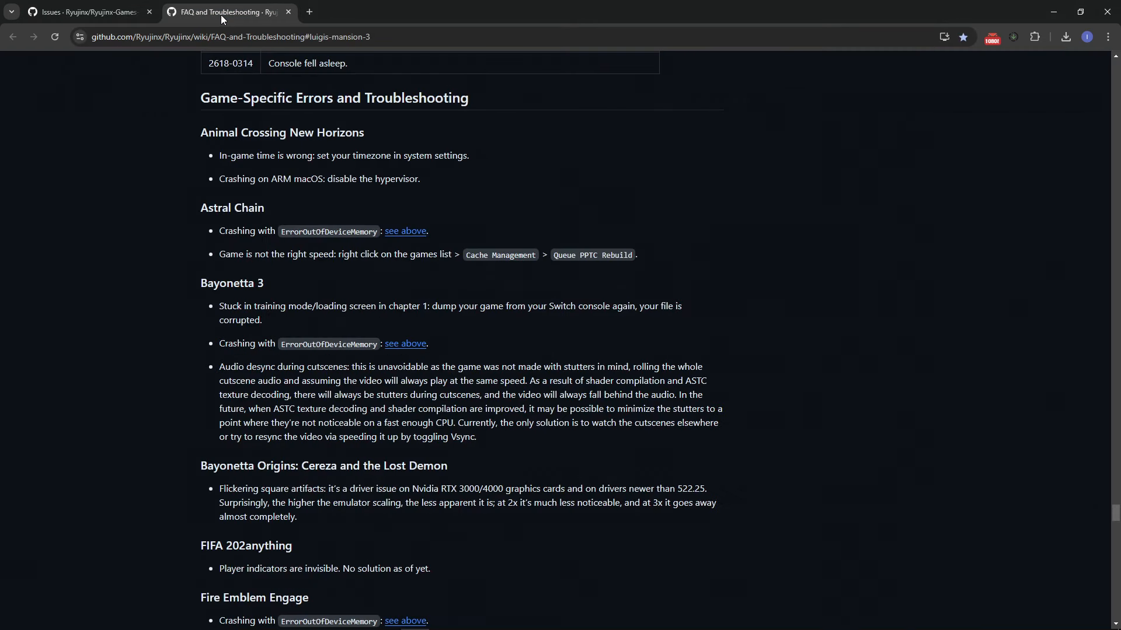
pyautogui.scroll(1, 363, 201)
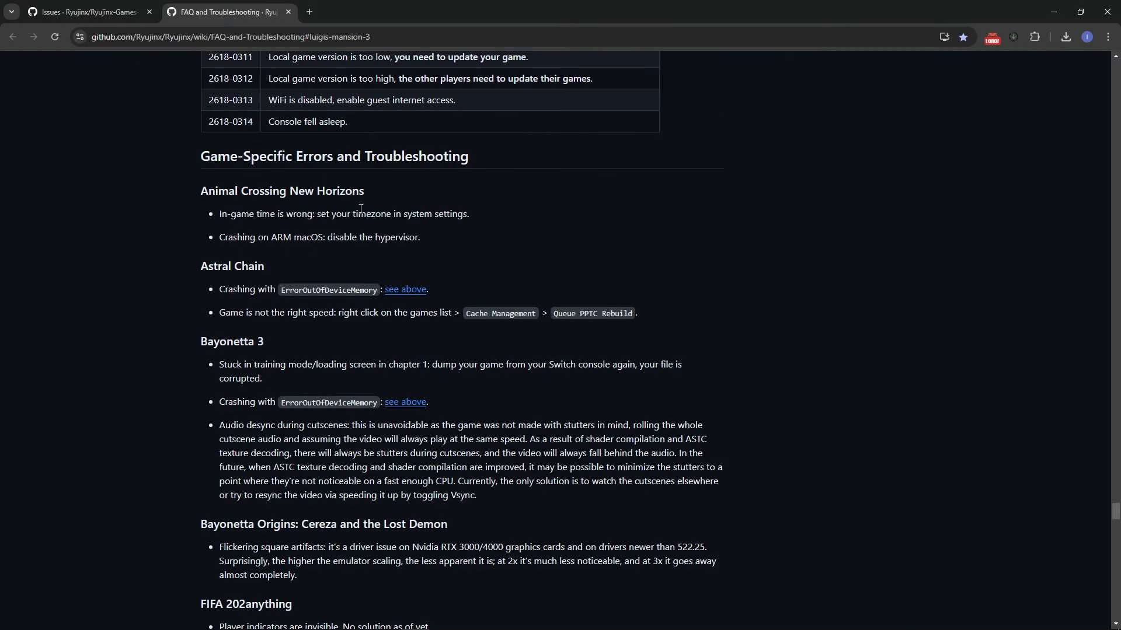
pyautogui.scroll(-1, 364, 161)
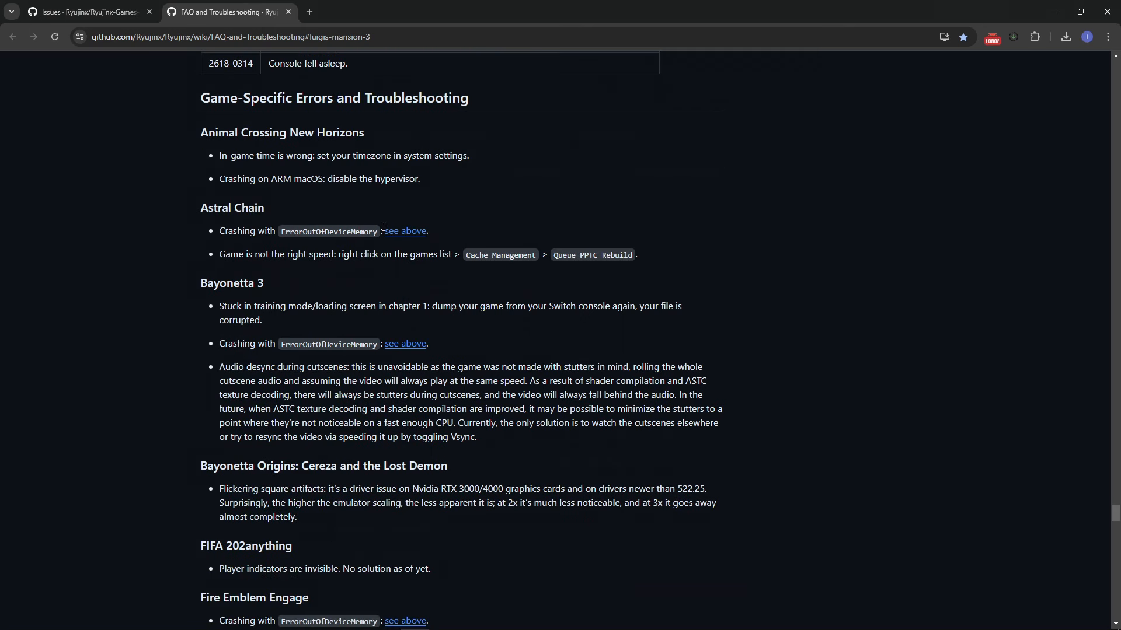
pyautogui.scroll(-1, 458, 248)
pyautogui.scroll(-2, 457, 247)
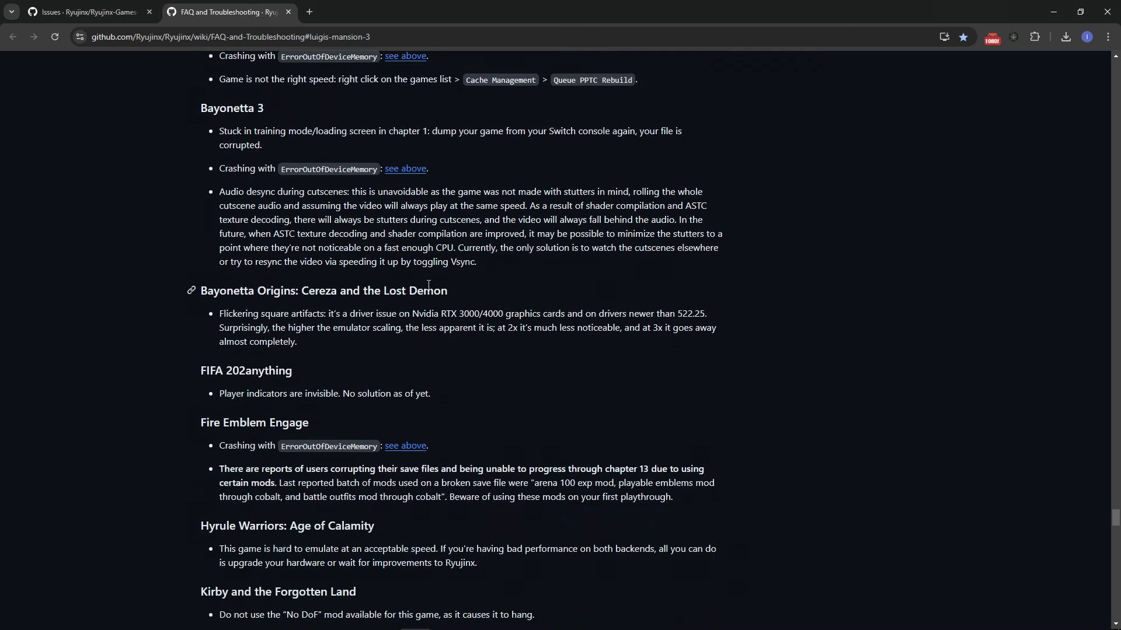
pyautogui.scroll(-1, 474, 291)
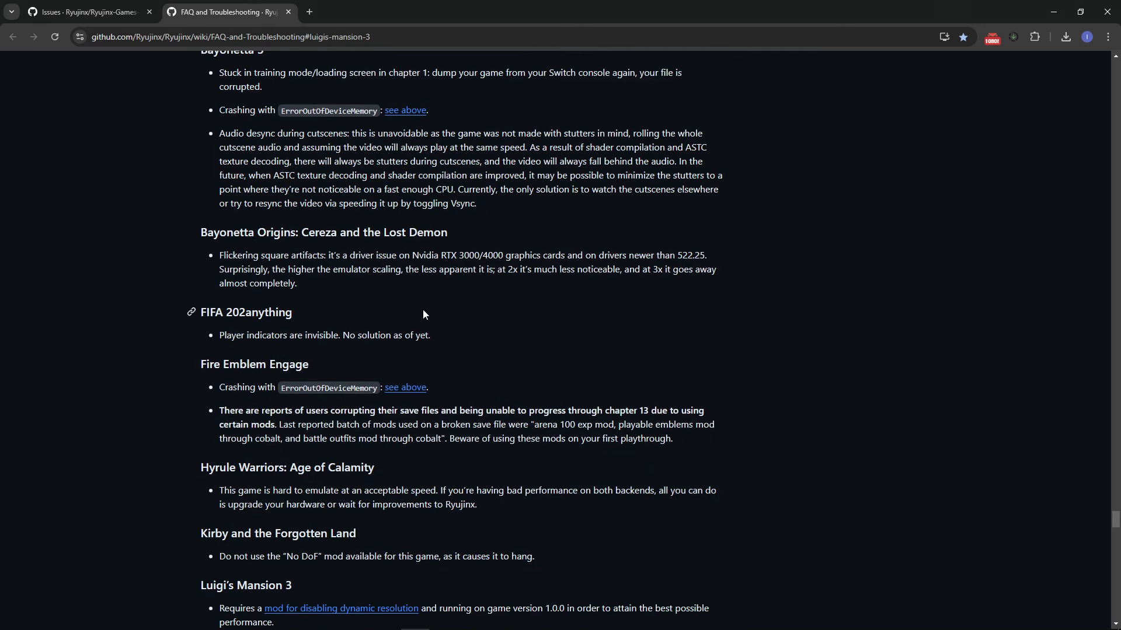
# Step: Examine the FAQ's game-specific entries from Bayonetta Origins to Mario Kart 8 Deluxe
pyautogui.scroll(-1, 458, 315)
pyautogui.scroll(-2, 514, 274)
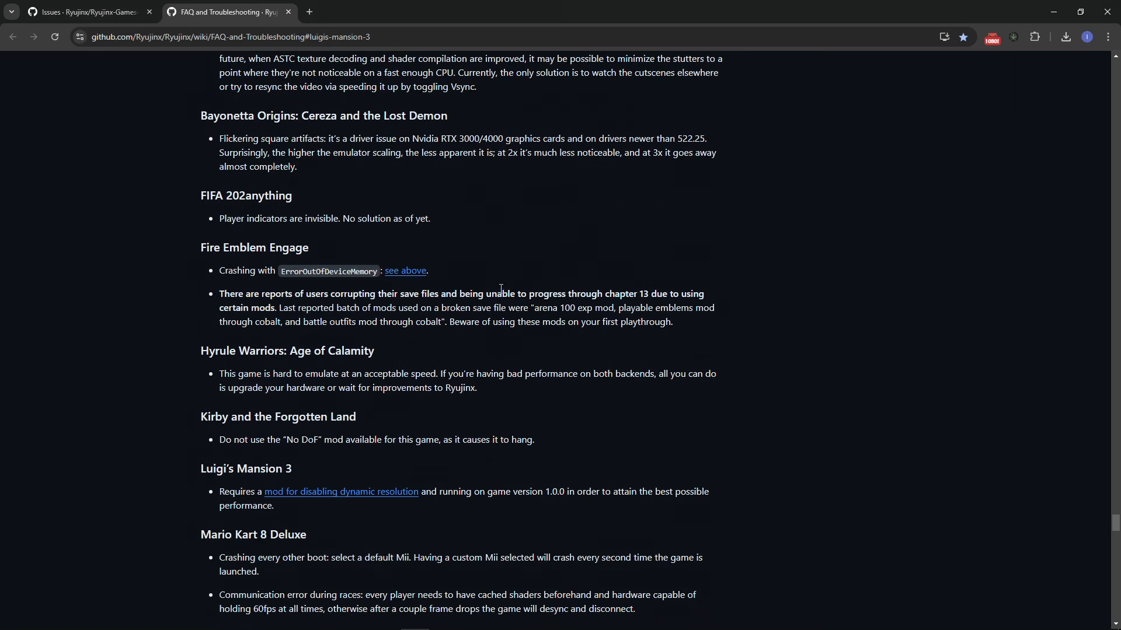
pyautogui.scroll(2, 502, 283)
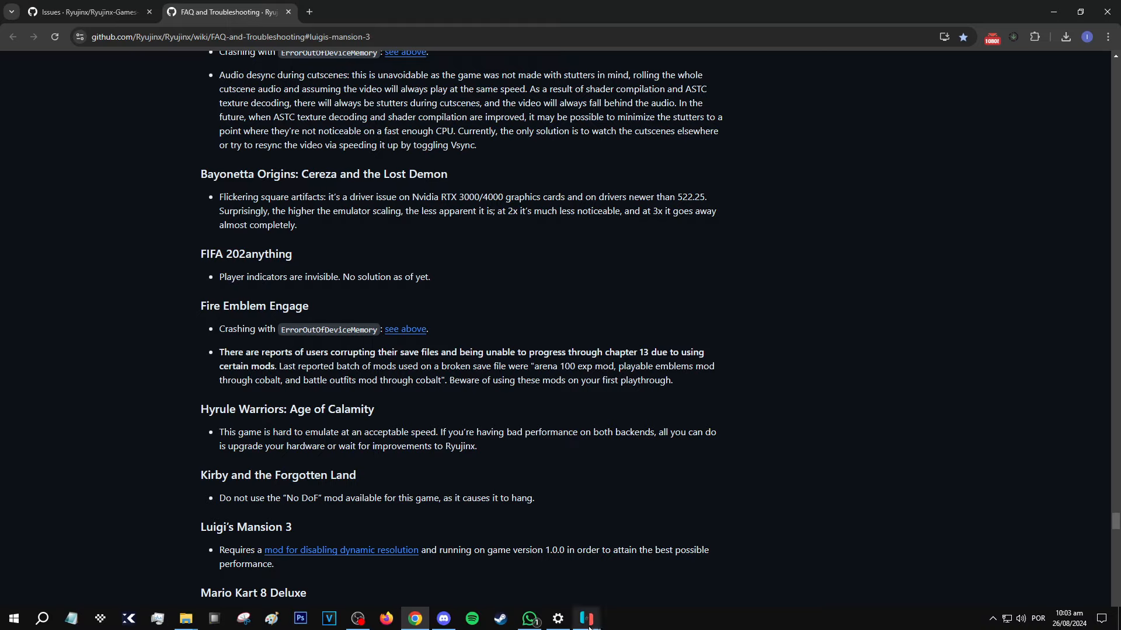
# Step: Switch back to the Ryujinx main window and open its settings
pyautogui.moveTo(619, 620)
pyautogui.click(636, 559)
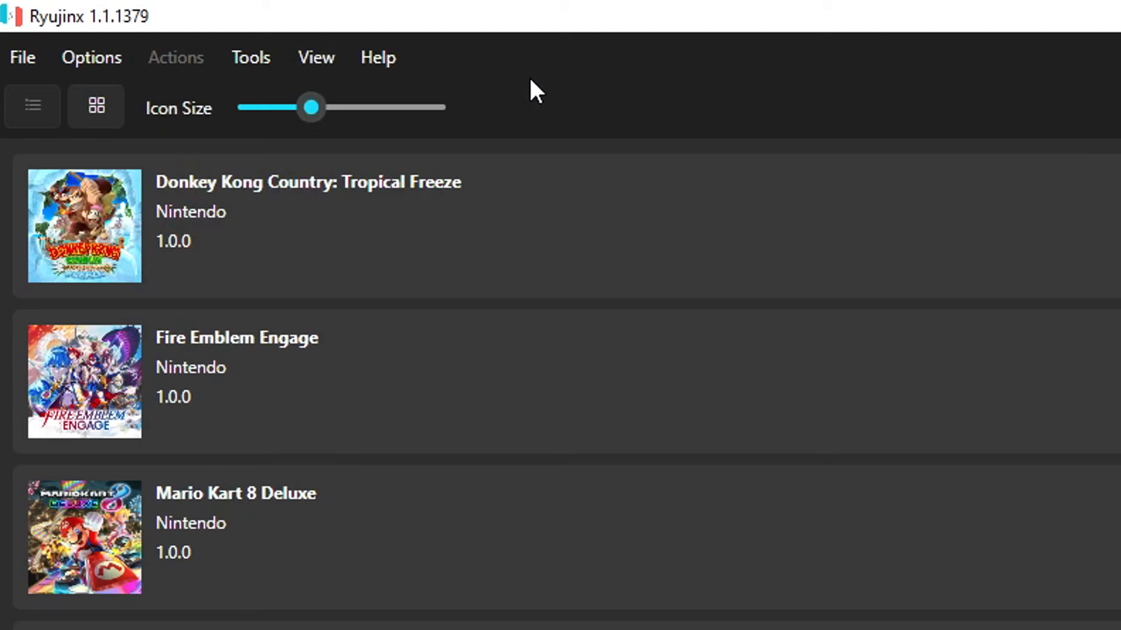
pyautogui.click(92, 60)
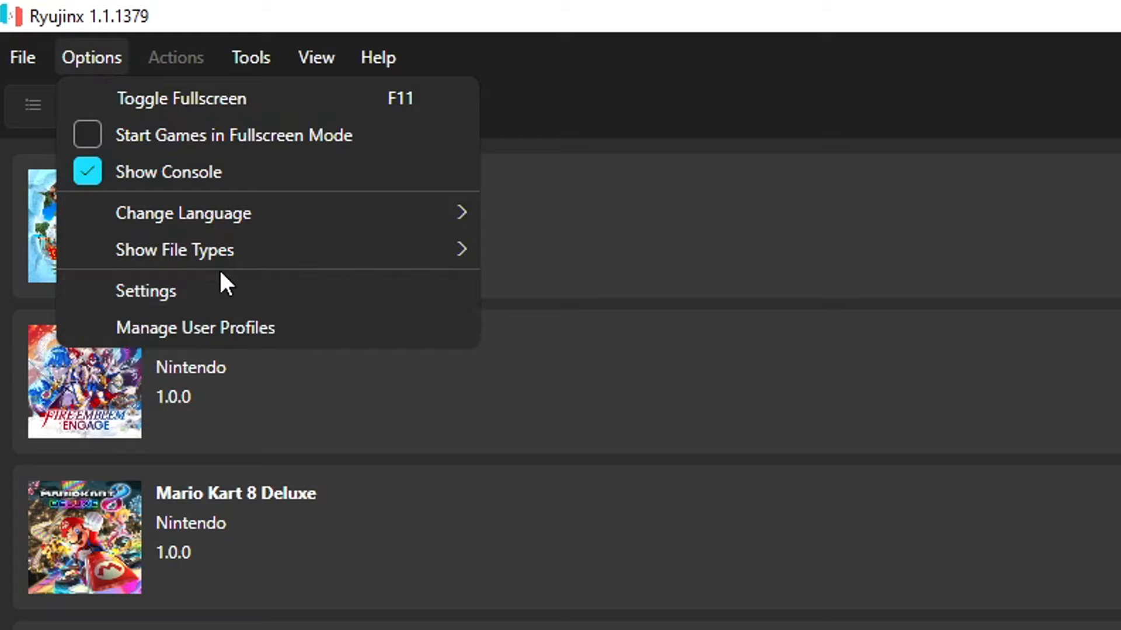
pyautogui.click(220, 286)
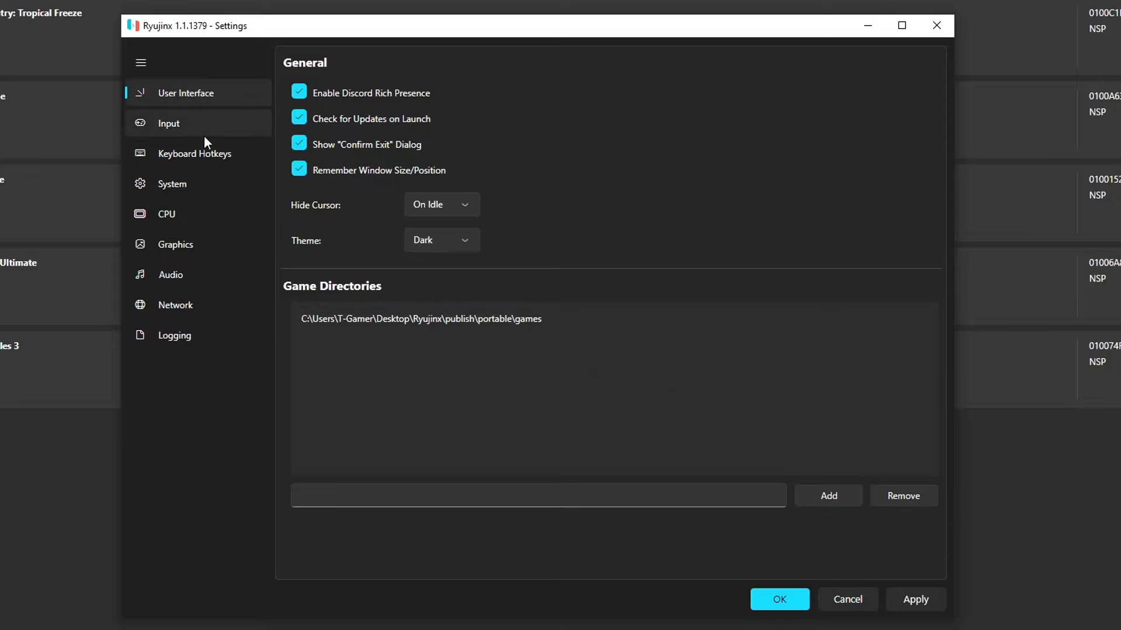
# Step: In the input settings, set Player 1's input device to Xbox One Controller (0)
pyautogui.click(169, 124)
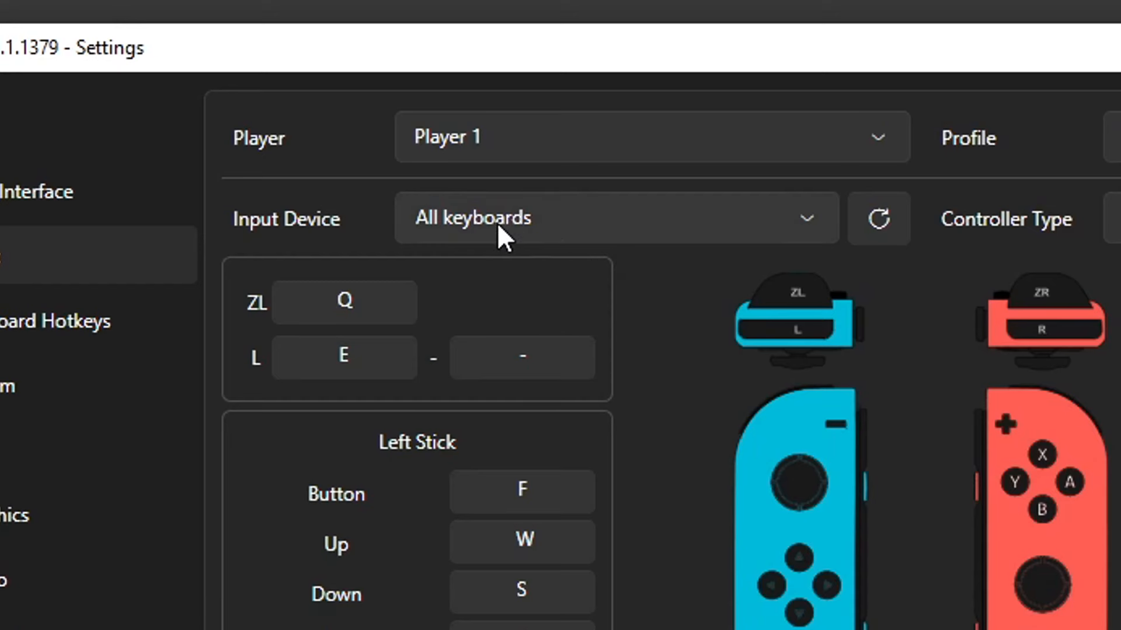
pyautogui.click(554, 220)
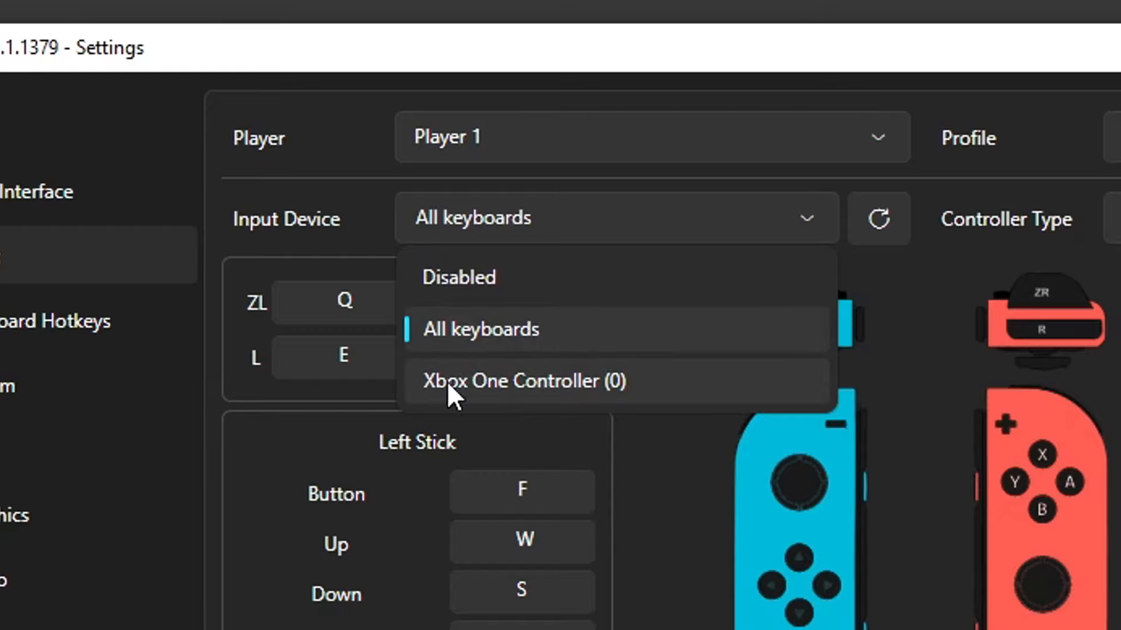
pyautogui.click(622, 380)
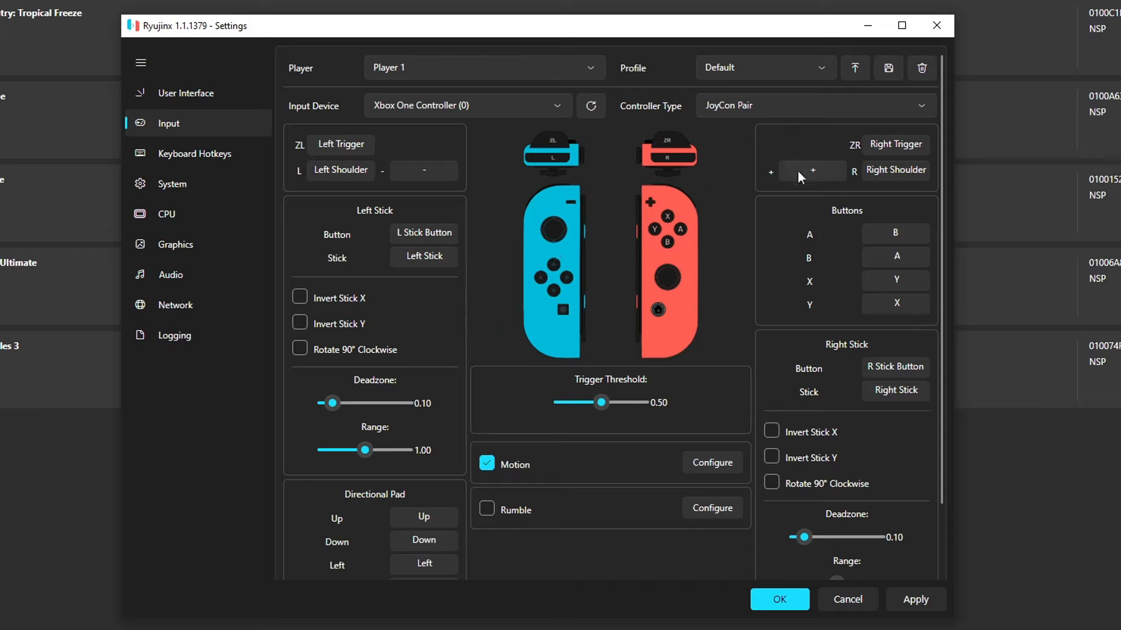
# Step: Try the JoyCon Left and JoyCon Right controller types for Player 1, and set the type to Pro Controller
pyautogui.click(744, 107)
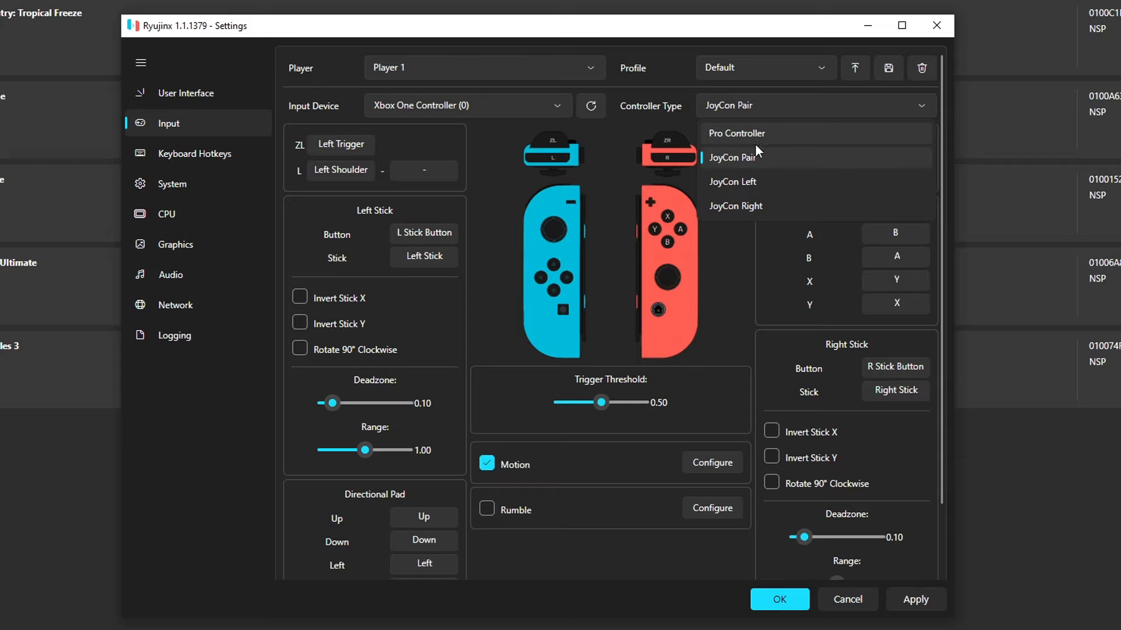
pyautogui.click(750, 184)
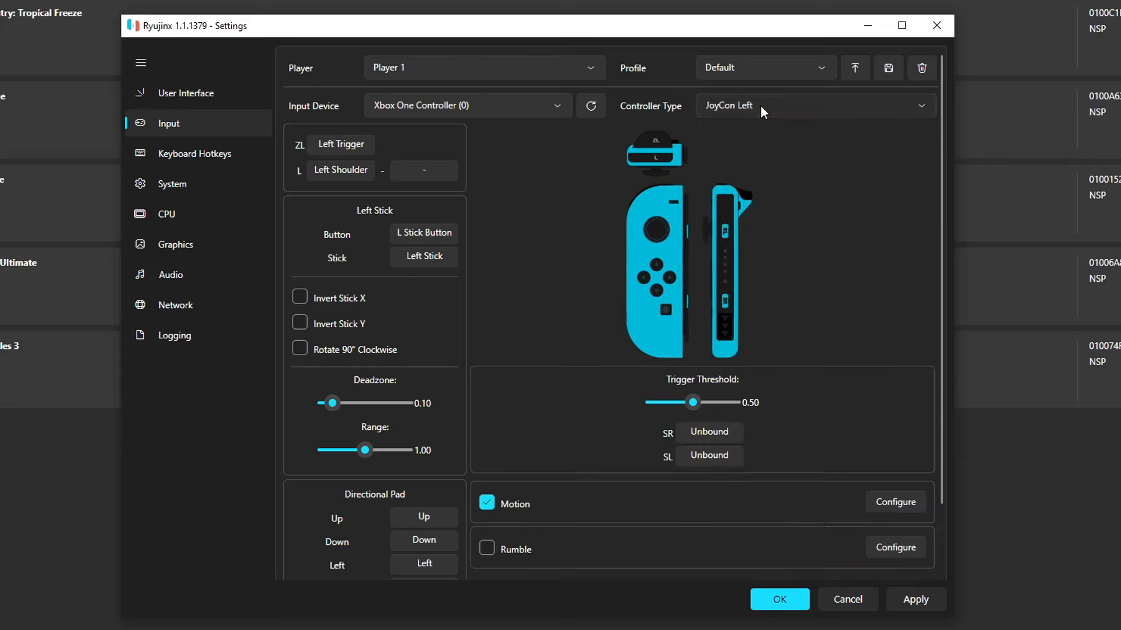
pyautogui.click(762, 106)
pyautogui.click(753, 206)
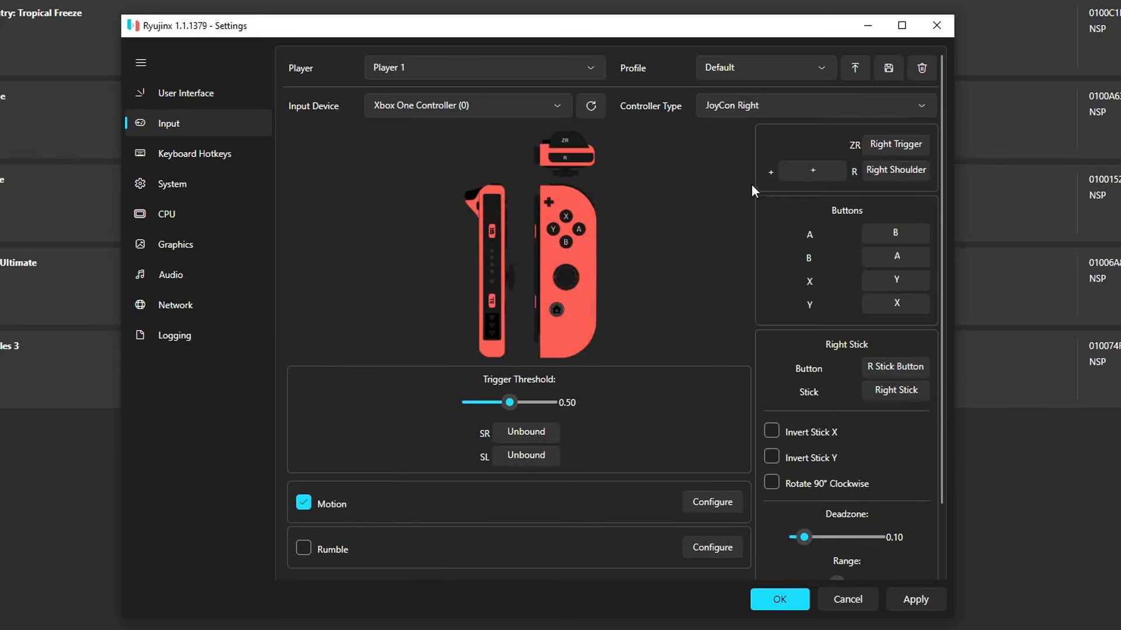
pyautogui.click(752, 105)
pyautogui.click(751, 133)
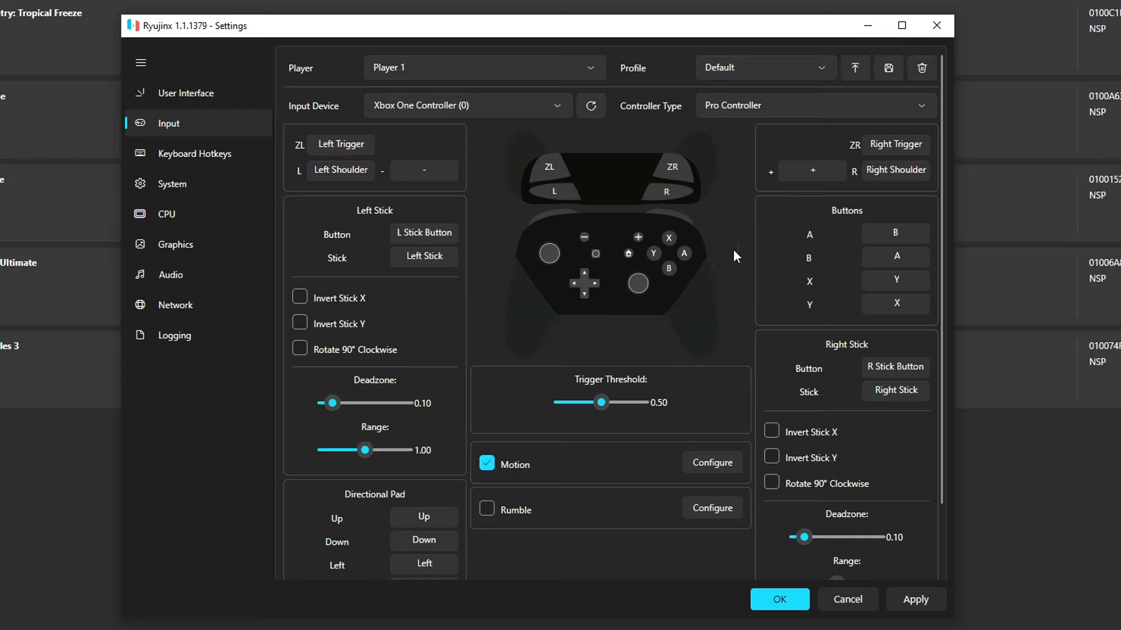
# Step: Examine the Pro Controller's button mappings, stick settings, motion and rumble options, and the docked mode option
pyautogui.scroll(-3, 942, 216)
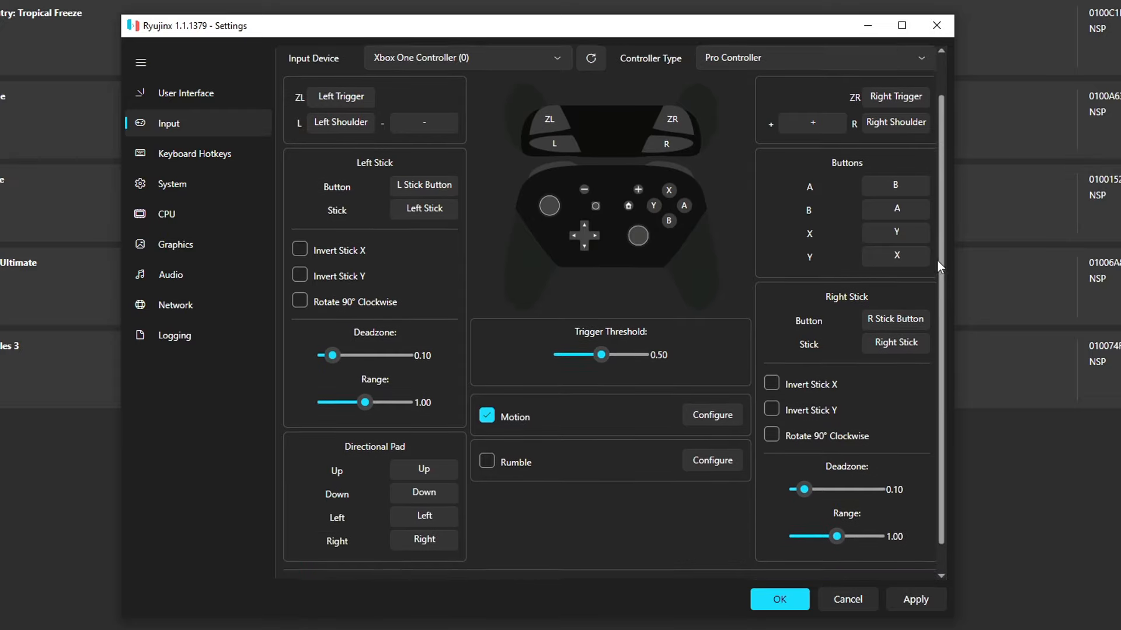
pyautogui.click(487, 430)
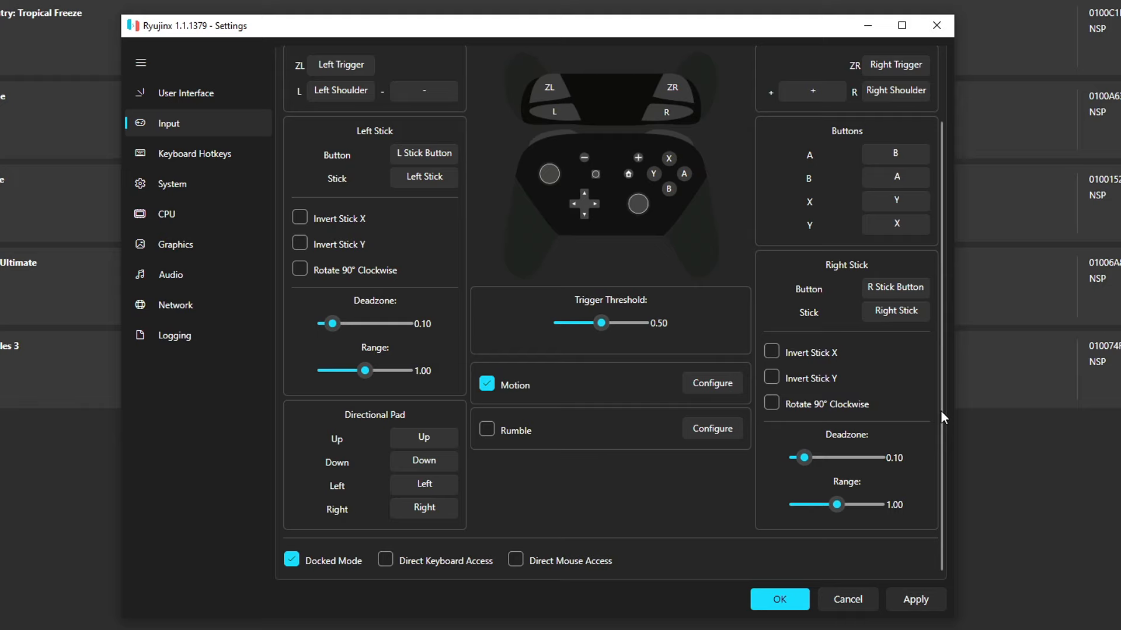
pyautogui.scroll(3, 942, 403)
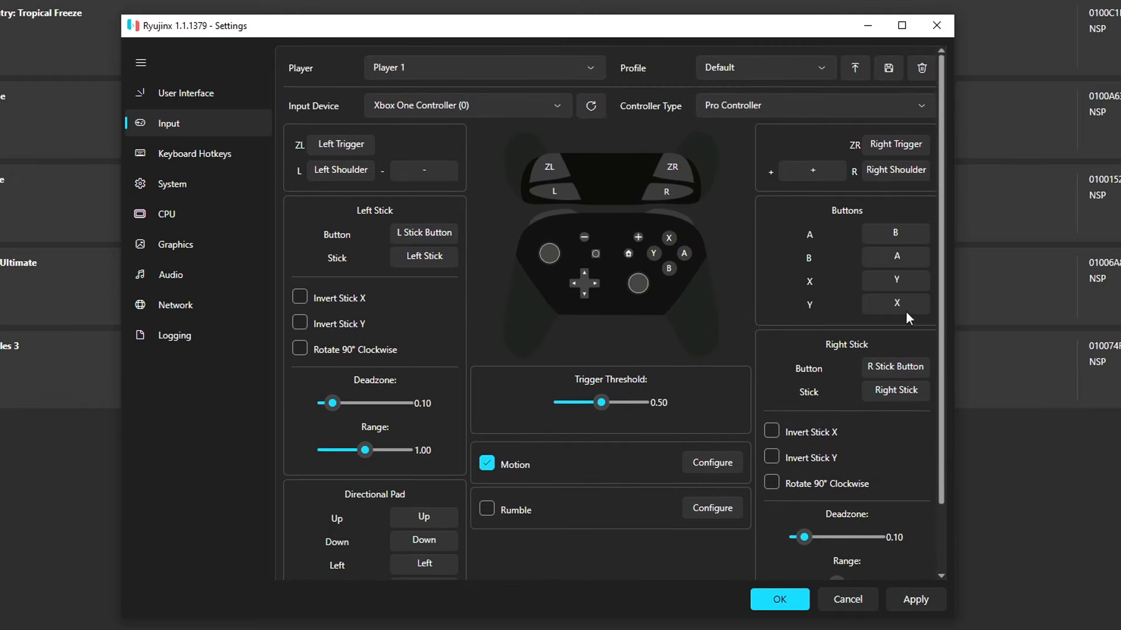
pyautogui.click(892, 233)
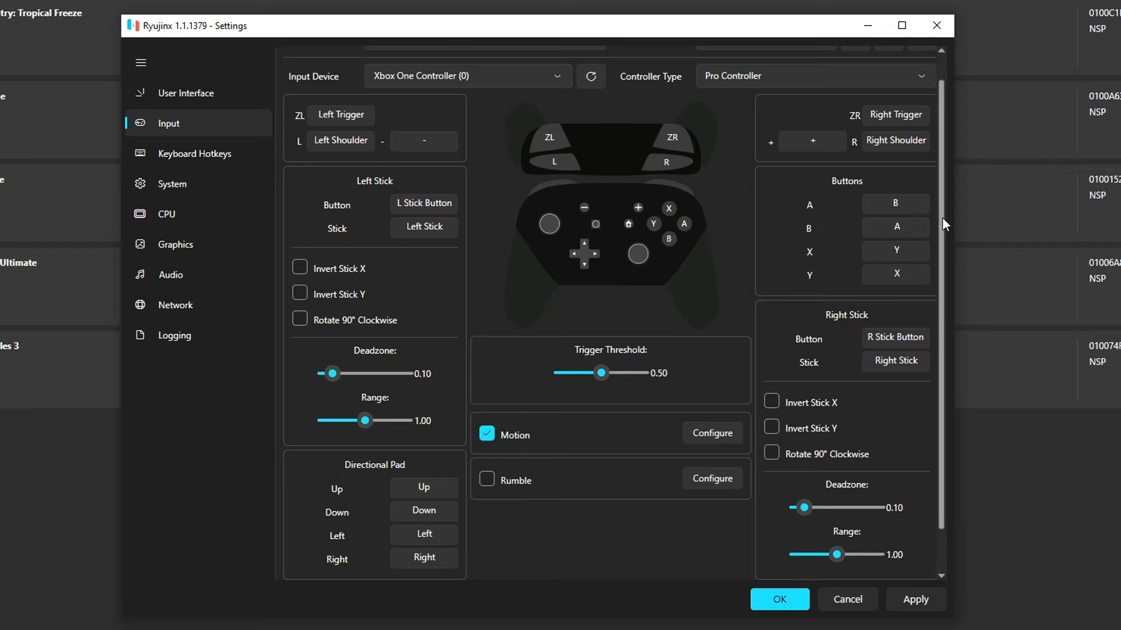
pyautogui.moveTo(942, 218); pyautogui.dragTo(947, 135)
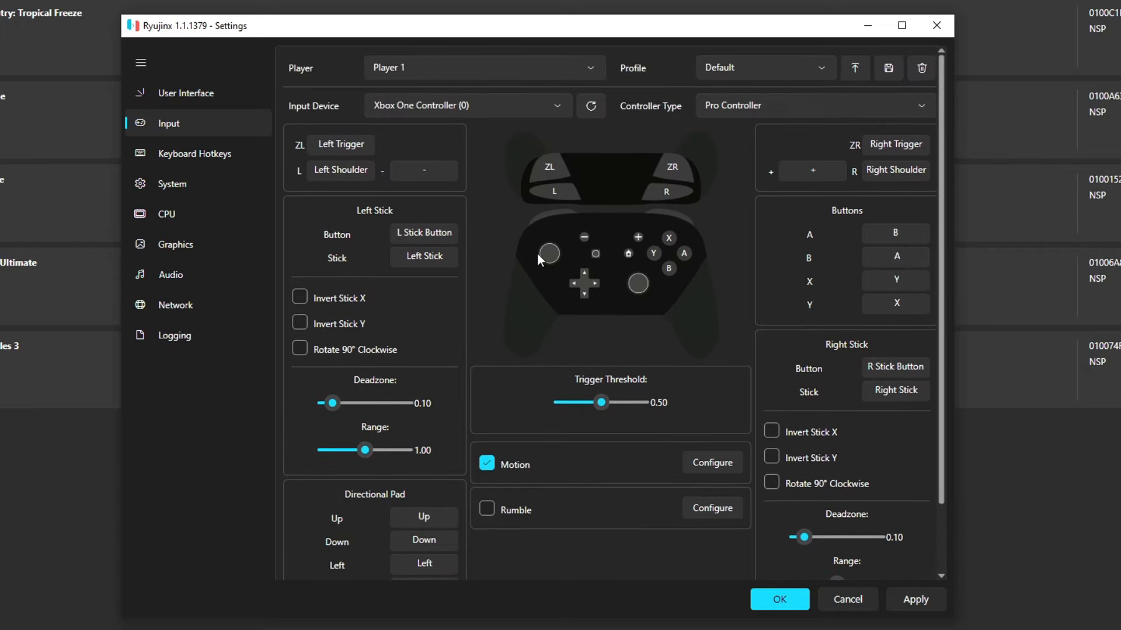
# Step: Examine the keyboard hotkeys and the system settings, including the region and language choices and VSync
pyautogui.click(190, 156)
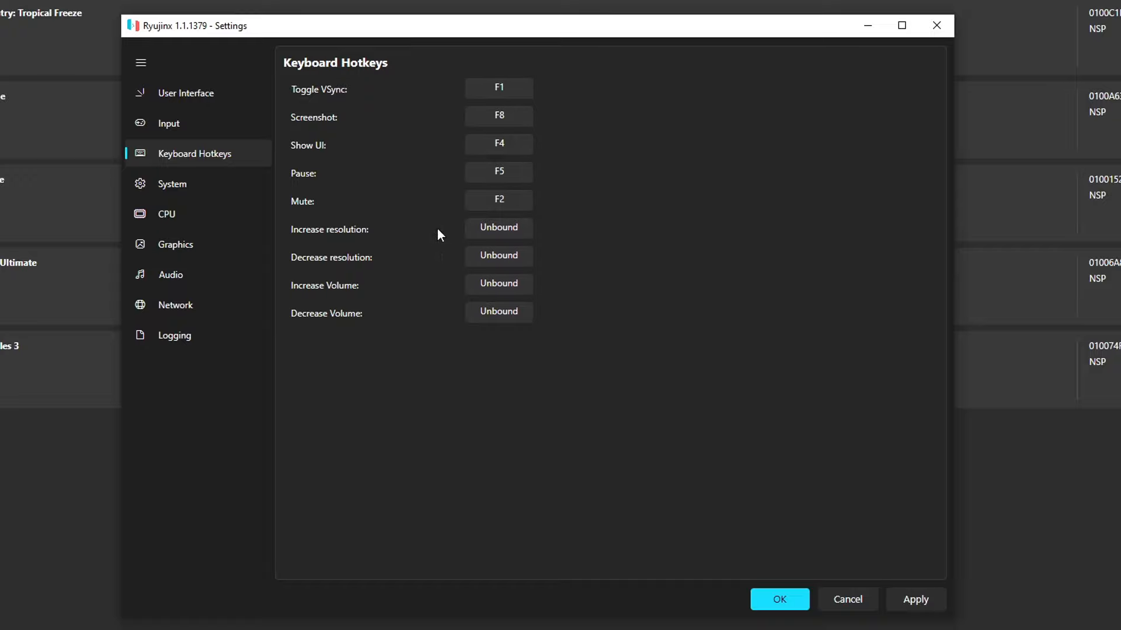
pyautogui.click(188, 183)
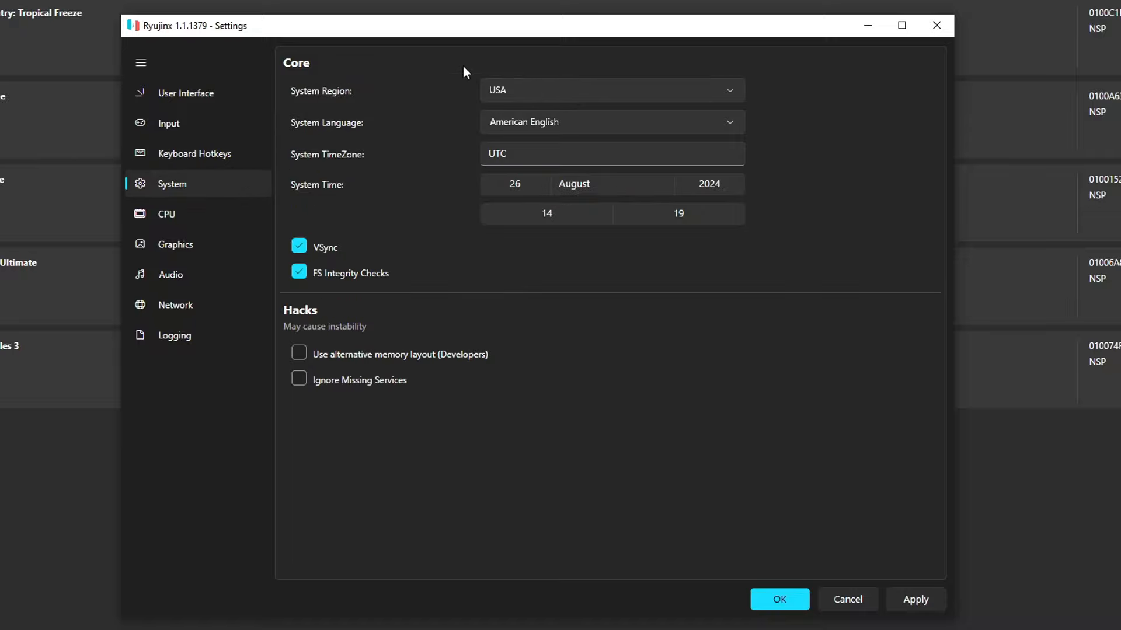
pyautogui.click(520, 92)
pyautogui.click(526, 88)
pyautogui.click(531, 121)
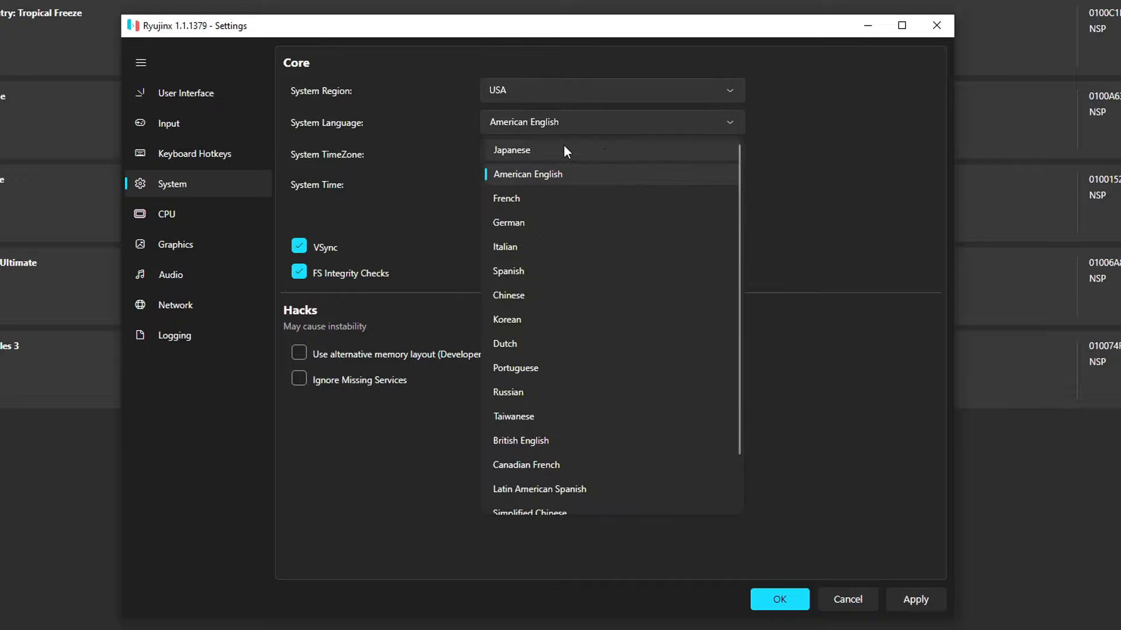
pyautogui.scroll(-1, 614, 280)
pyautogui.scroll(1, 607, 303)
pyautogui.scroll(-1, 602, 310)
pyautogui.scroll(1, 601, 311)
pyautogui.click(473, 127)
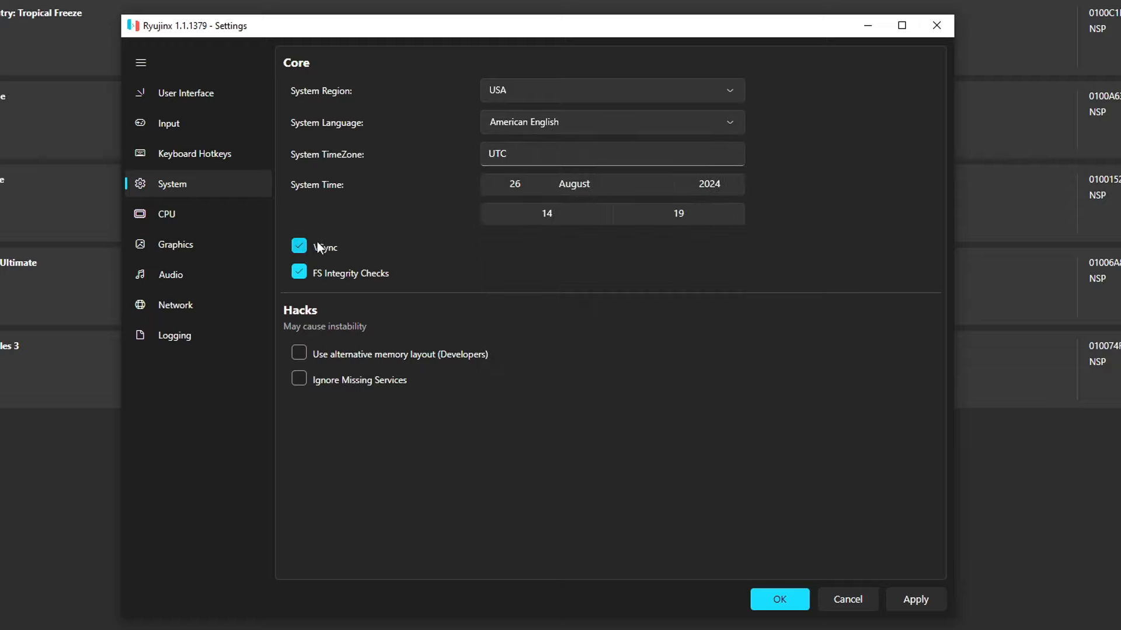
pyautogui.moveTo(322, 251)
# Step: View the CPU settings, and select Vulkan as the graphics backend in the graphics settings
pyautogui.click(187, 218)
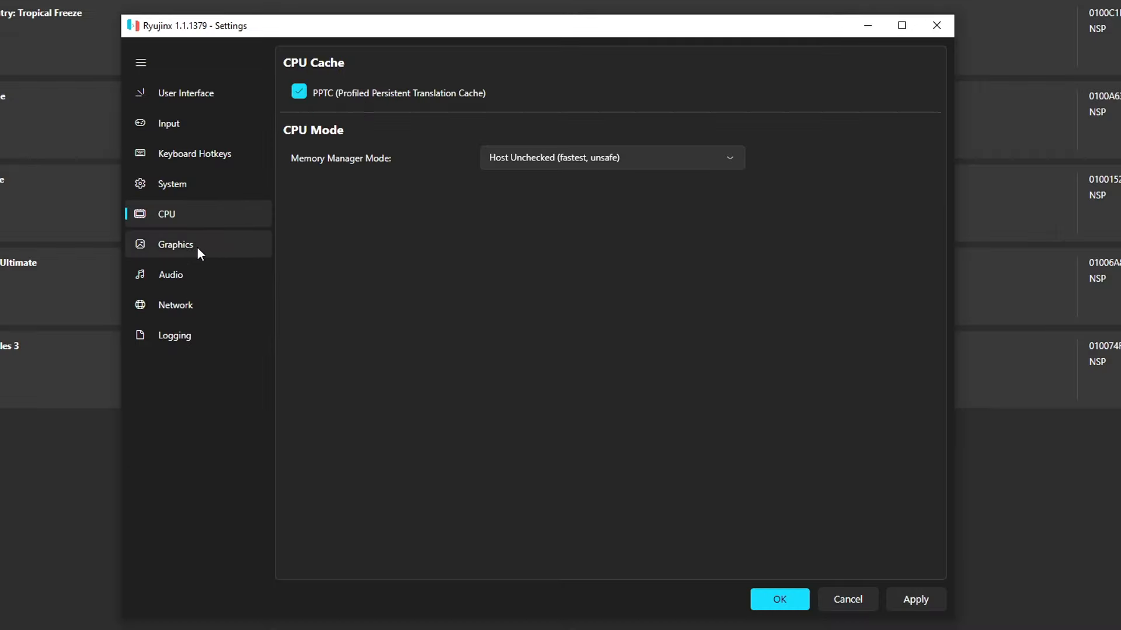
pyautogui.click(198, 246)
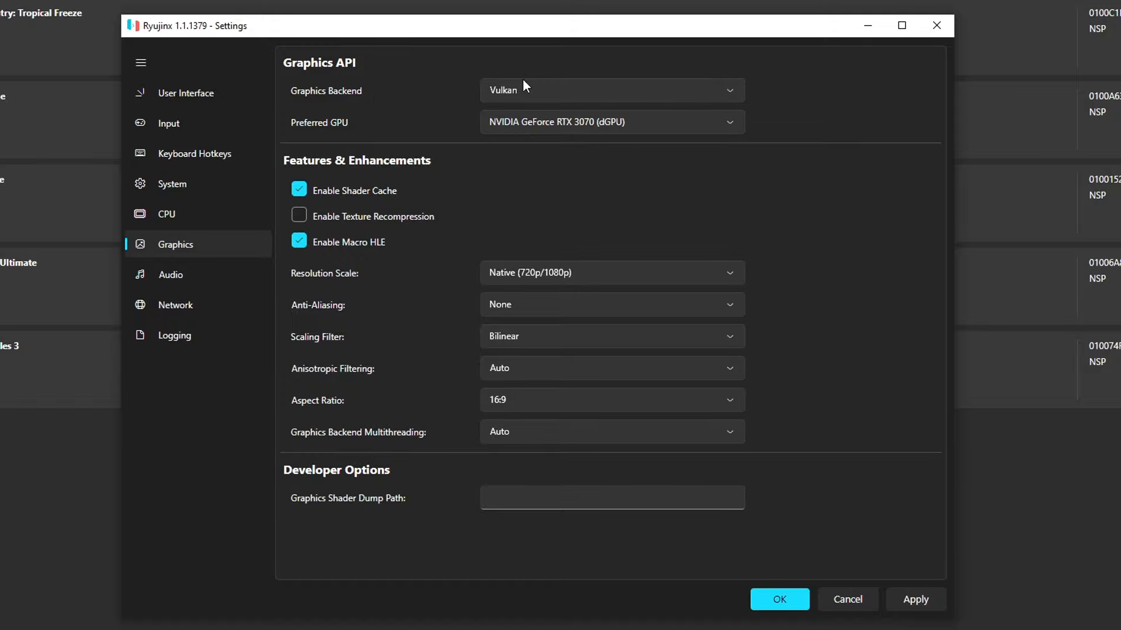
pyautogui.moveTo(520, 91)
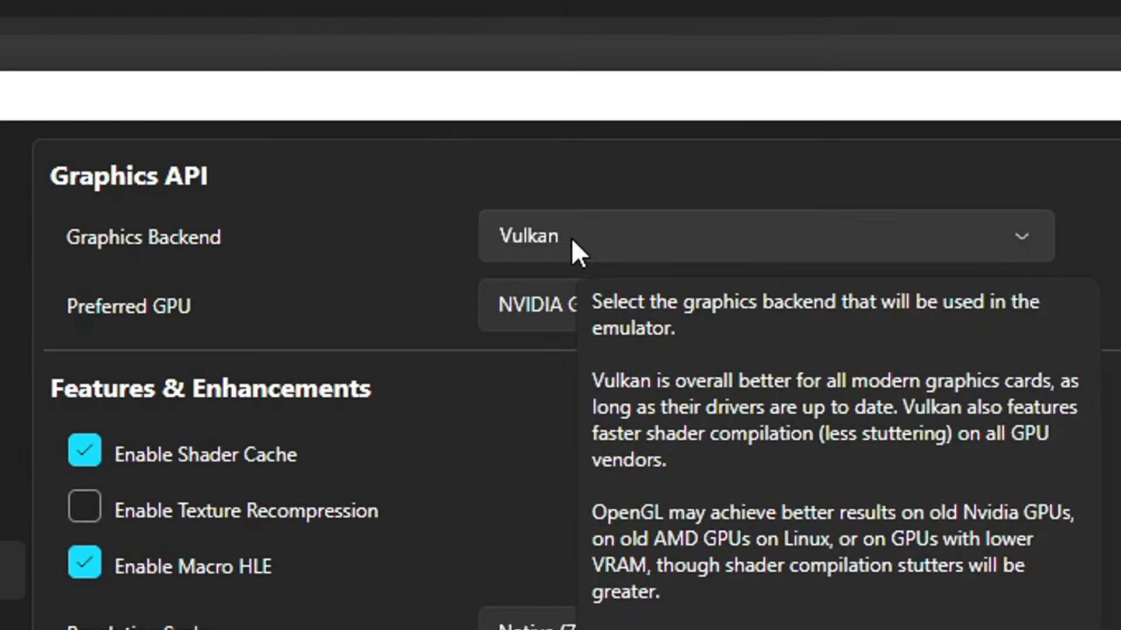
pyautogui.click(570, 239)
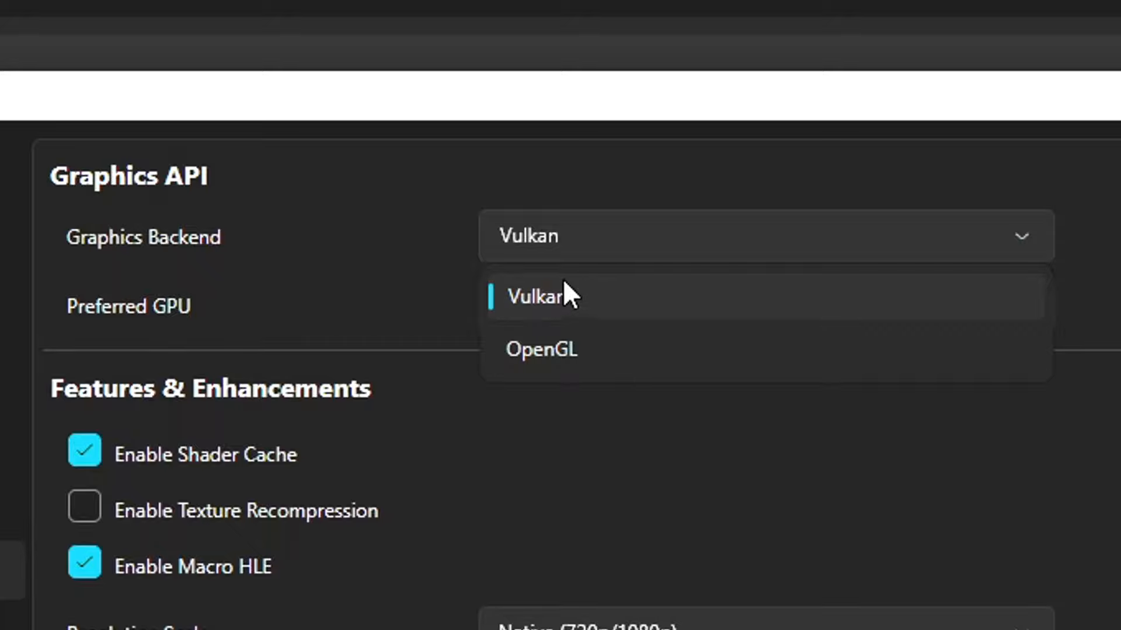
pyautogui.click(567, 295)
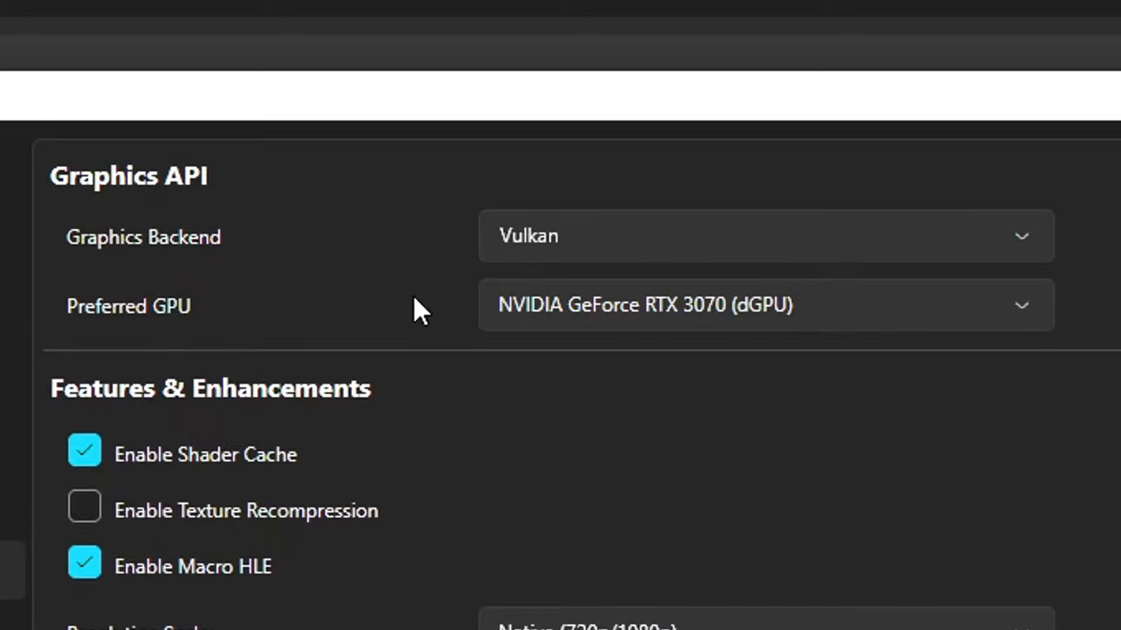
# Step: Examine the preferred GPU description and its available choices for the Vulkan backend
pyautogui.moveTo(636, 317)
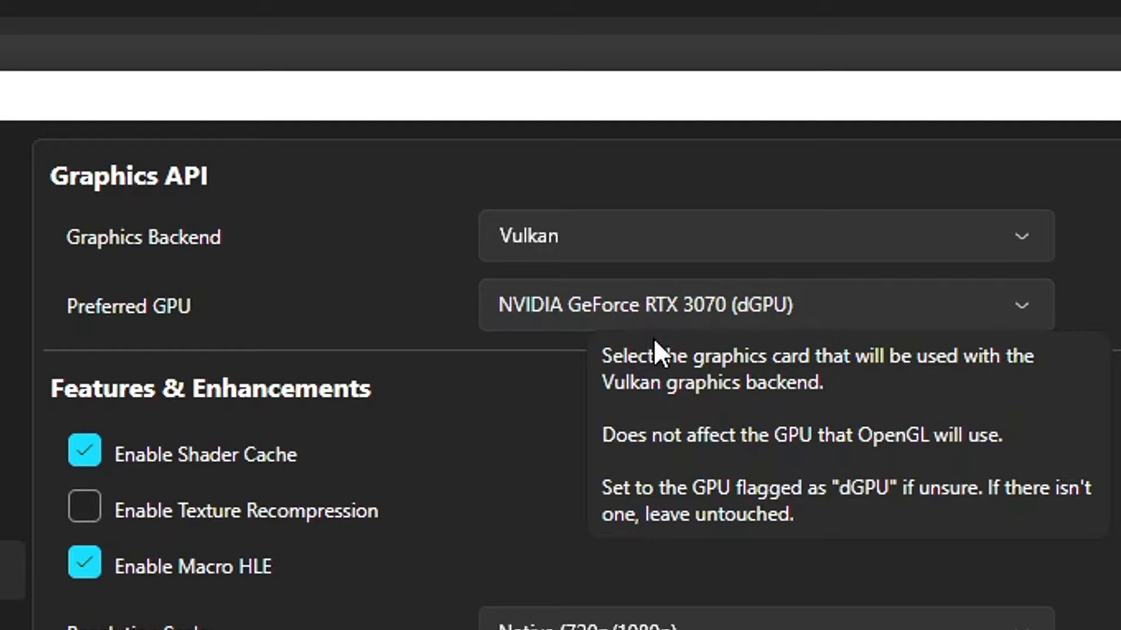
pyautogui.click(652, 304)
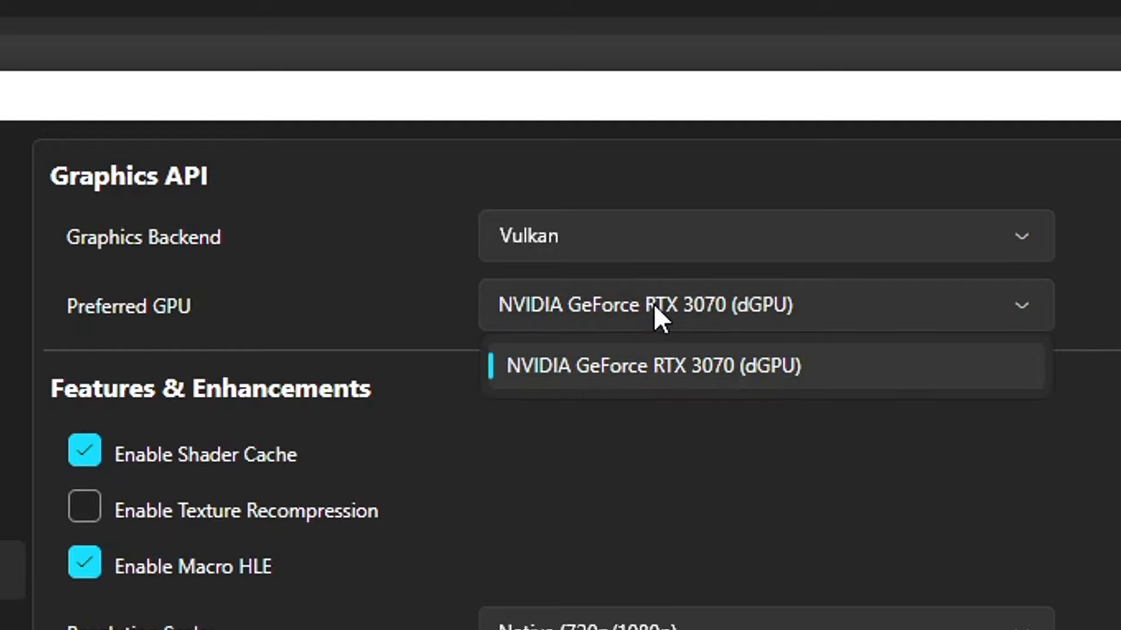
pyautogui.click(430, 302)
pyautogui.moveTo(653, 304)
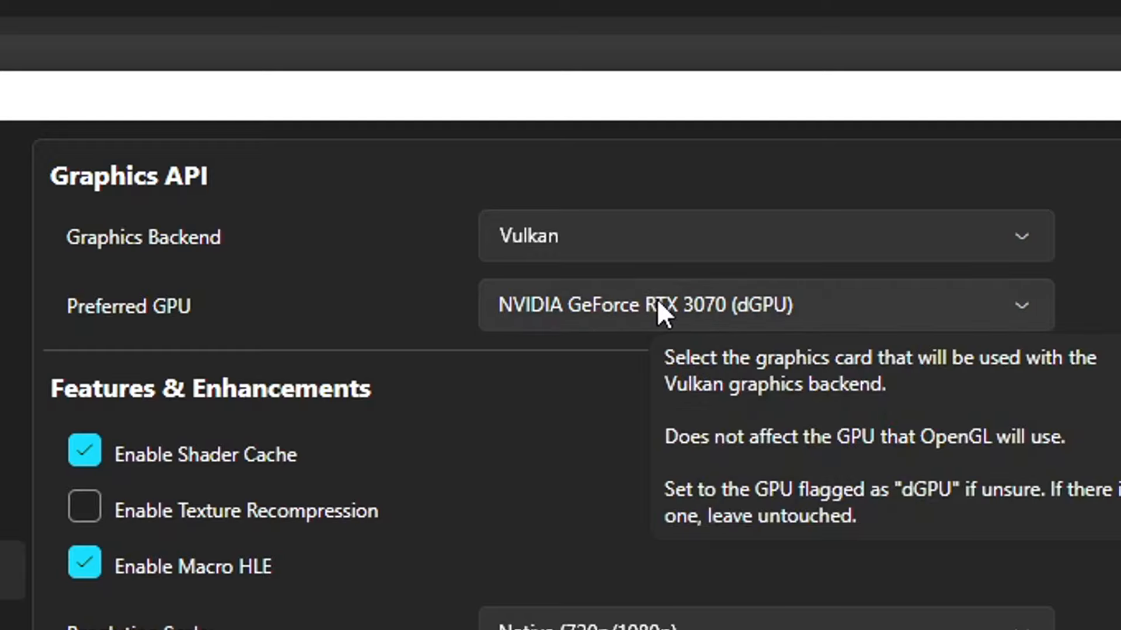
pyautogui.click(652, 301)
pyautogui.click(383, 311)
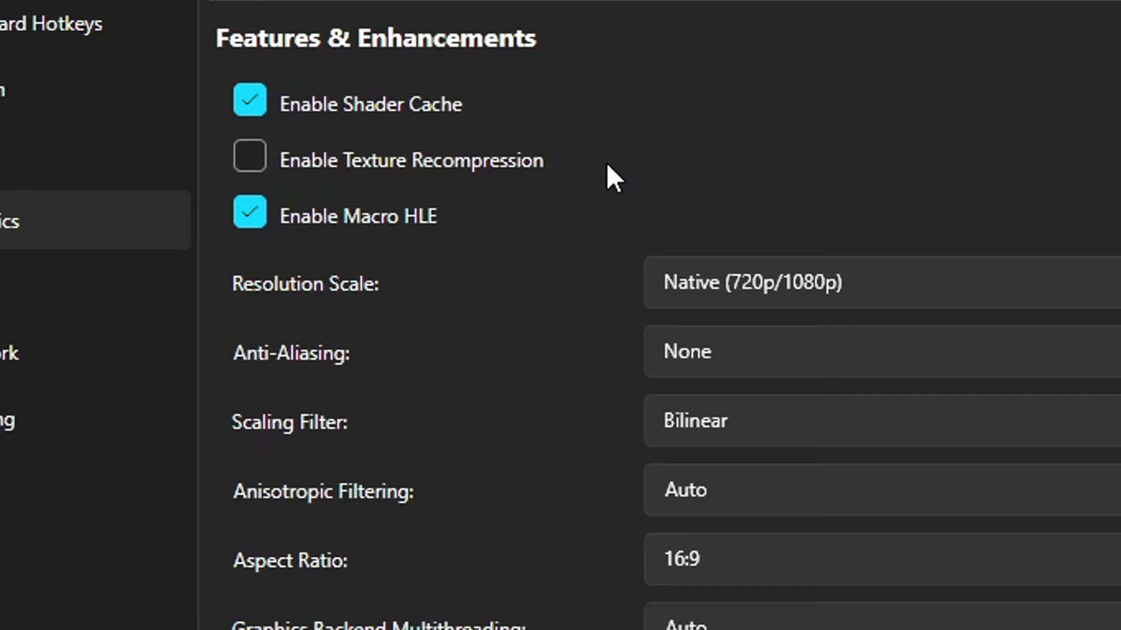
# Step: Examine the graphics features and enhancements and the available resolution scale choices
pyautogui.moveTo(418, 174)
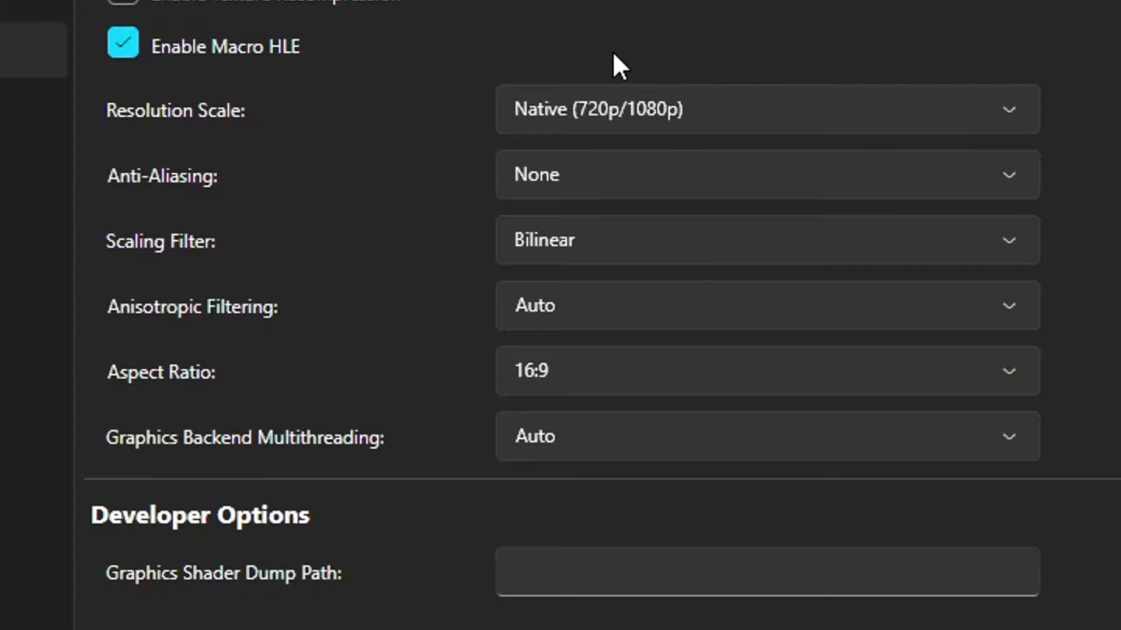
pyautogui.click(608, 113)
pyautogui.click(665, 43)
pyautogui.click(623, 117)
pyautogui.click(656, 121)
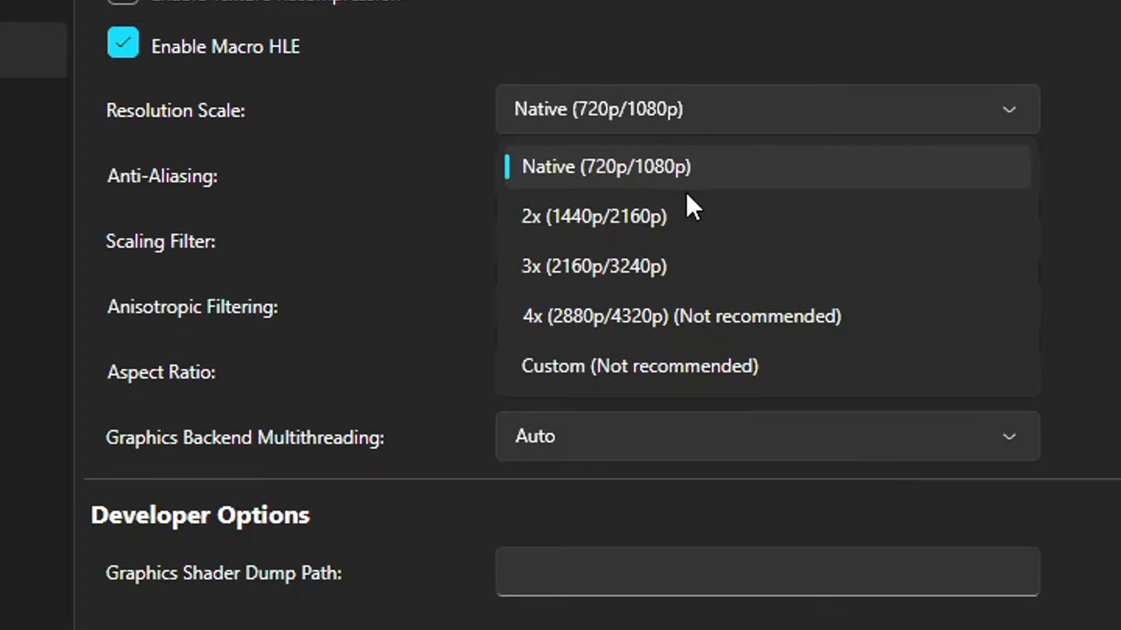
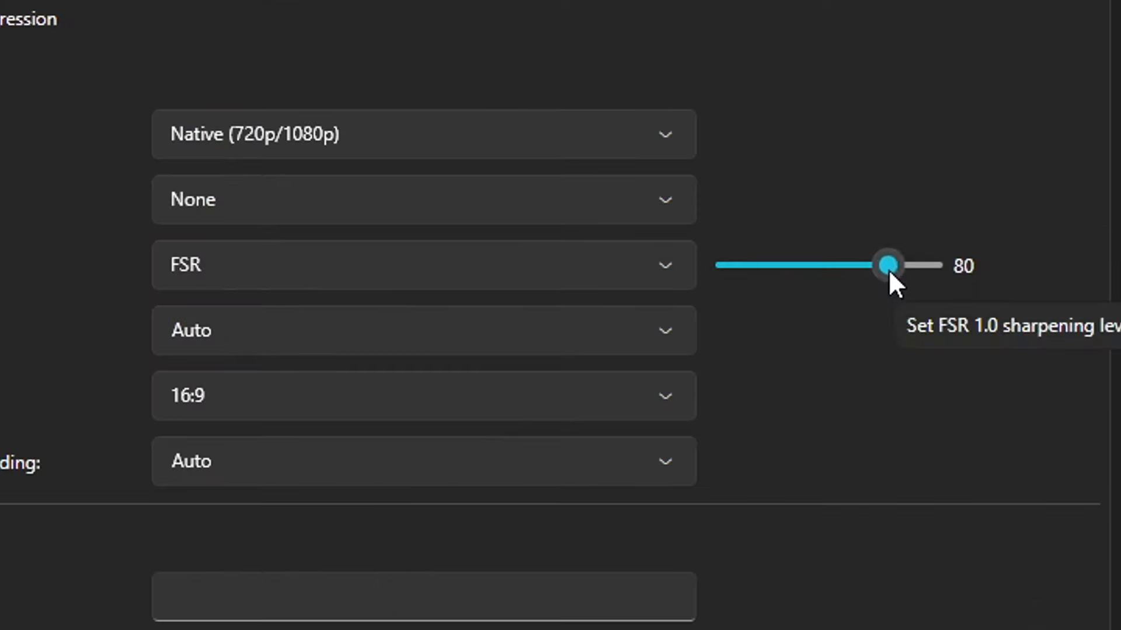
# Step: Try FSR scaling with a sharpening level of 80, and set the scaling filter to Bilinear
pyautogui.moveTo(1120, 242); pyautogui.dragTo(1120, 248)
pyautogui.moveTo(852, 270); pyautogui.dragTo(889, 276)
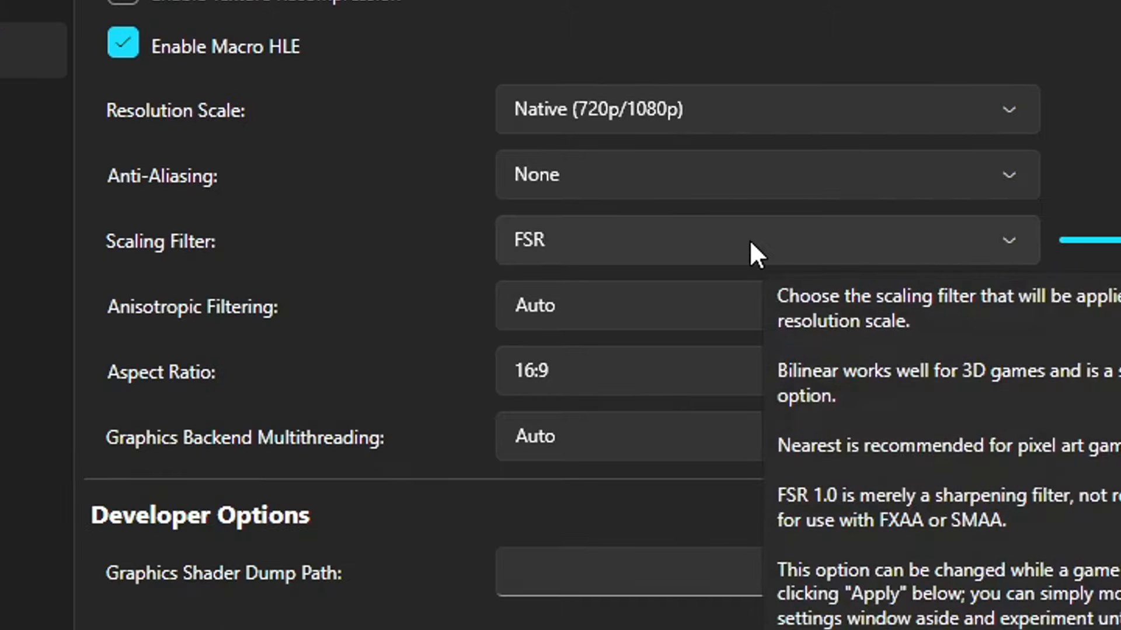
pyautogui.click(370, 277)
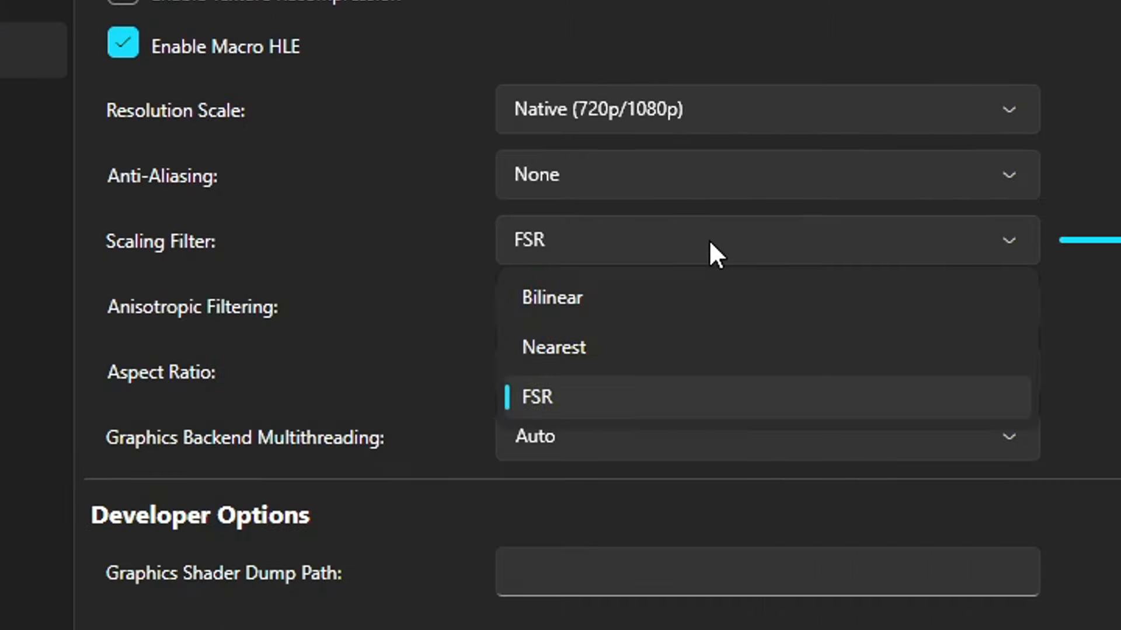
pyautogui.click(563, 299)
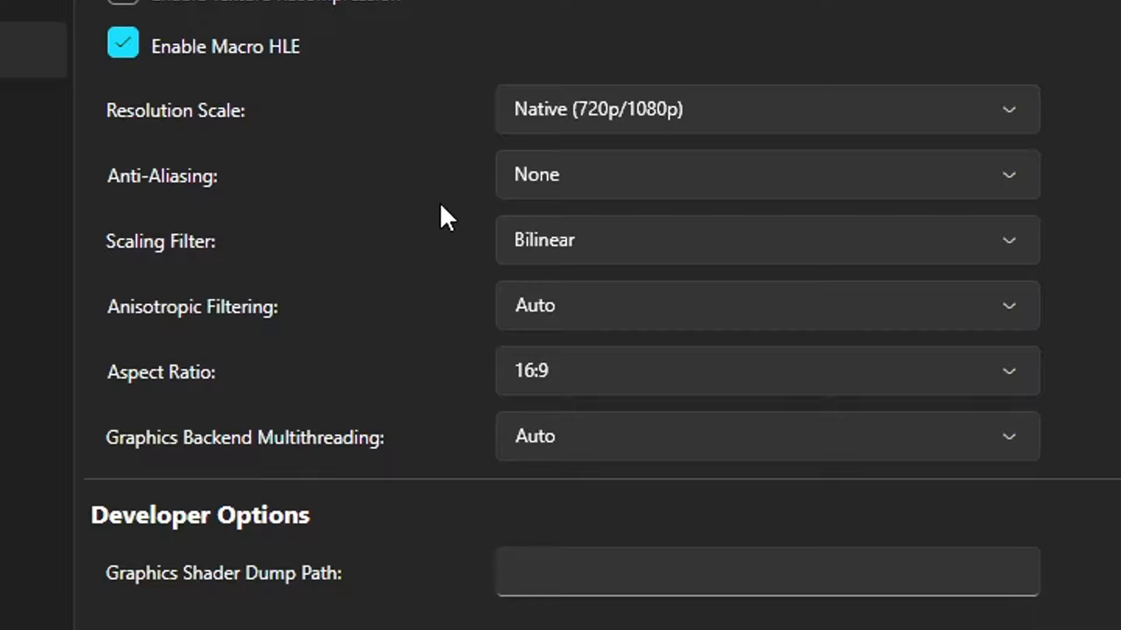
pyautogui.click(576, 241)
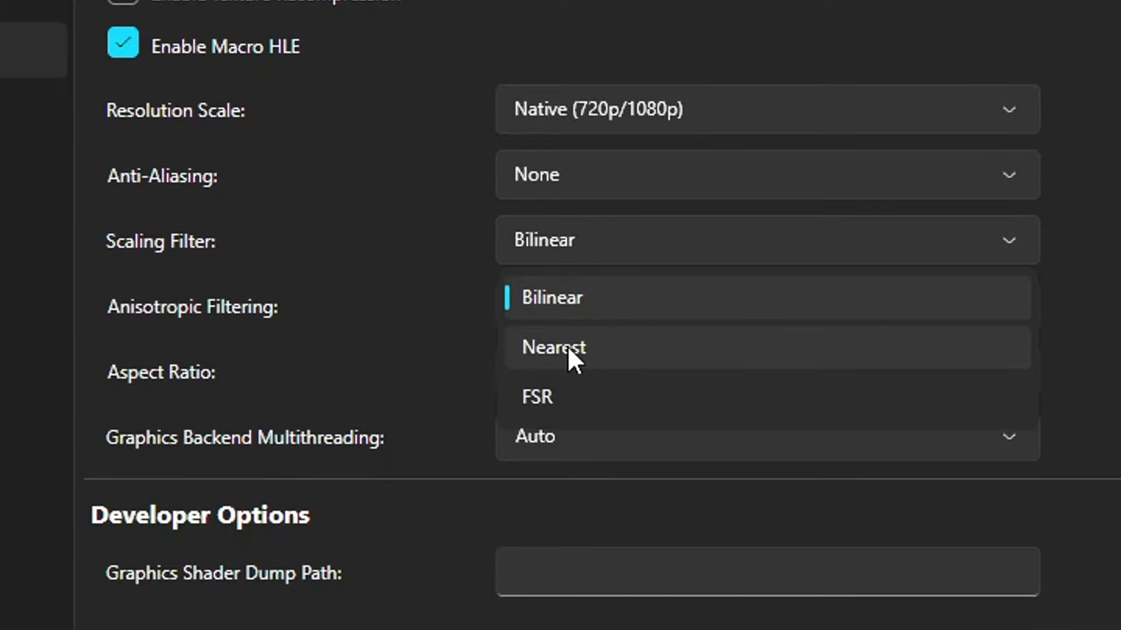
pyautogui.click(580, 236)
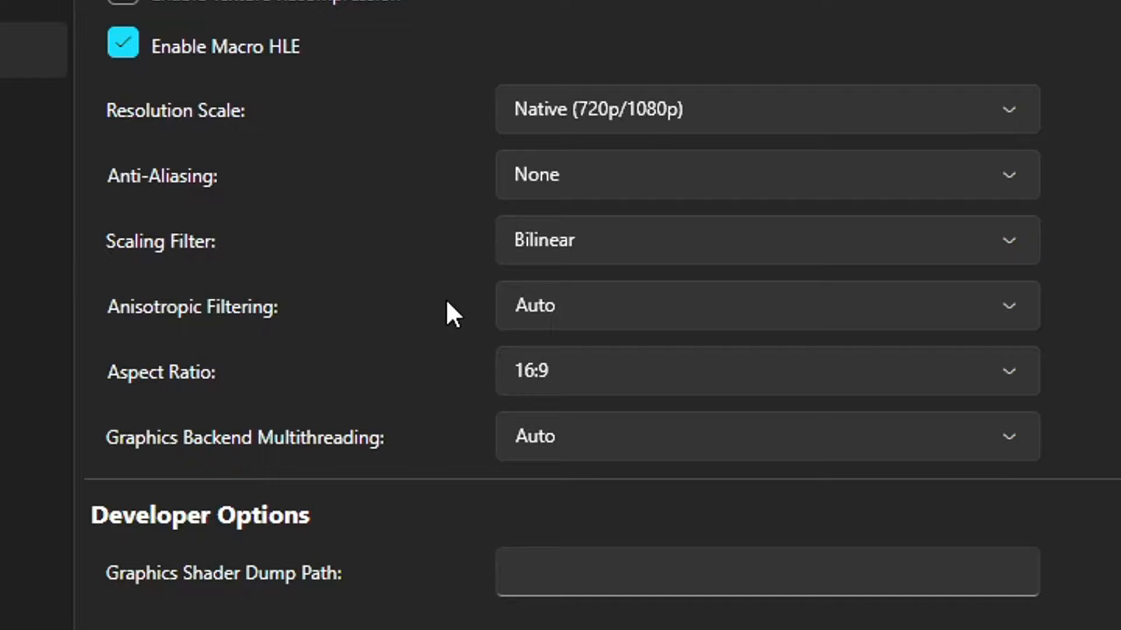
# Step: Set anisotropic filtering to 16x, and view the available aspect ratio and graphics backend multithreading choices
pyautogui.click(563, 307)
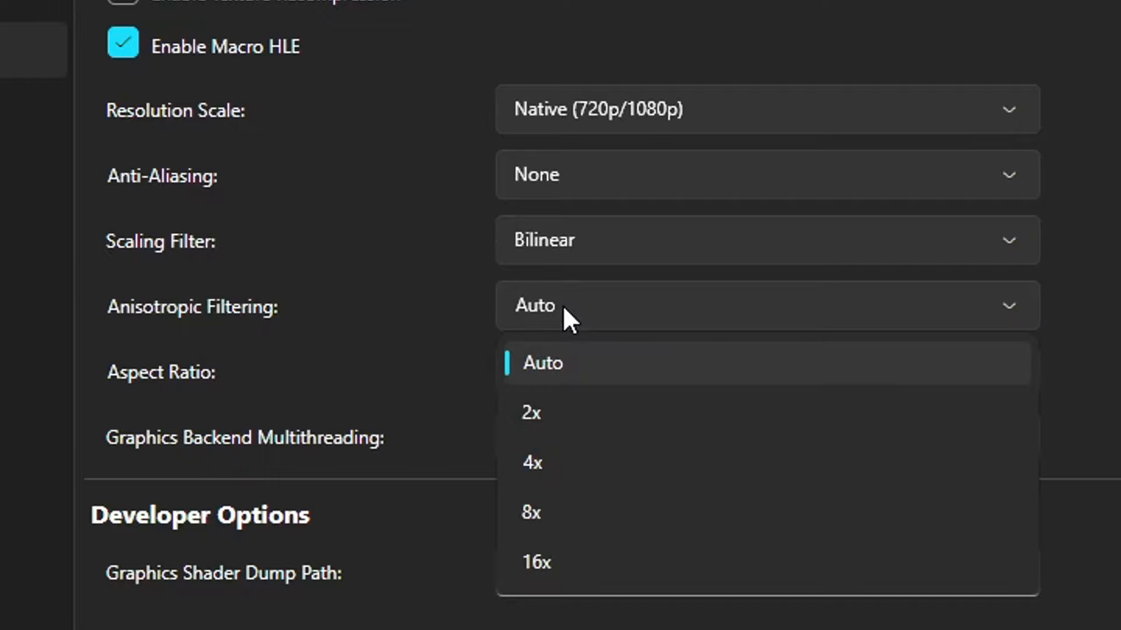
pyautogui.click(547, 569)
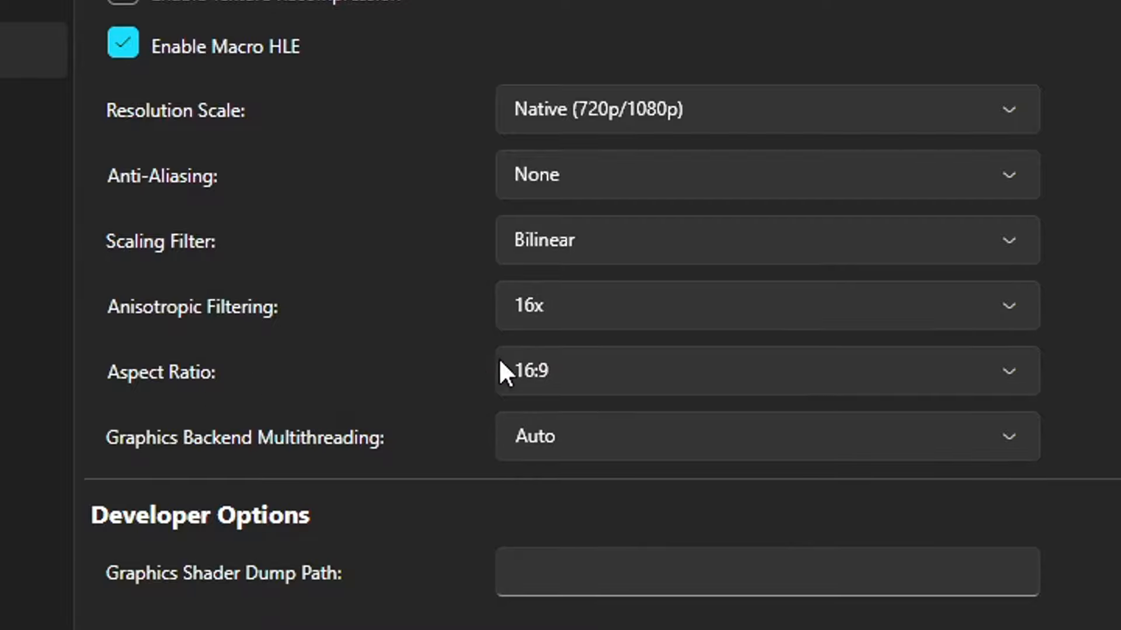
pyautogui.click(595, 373)
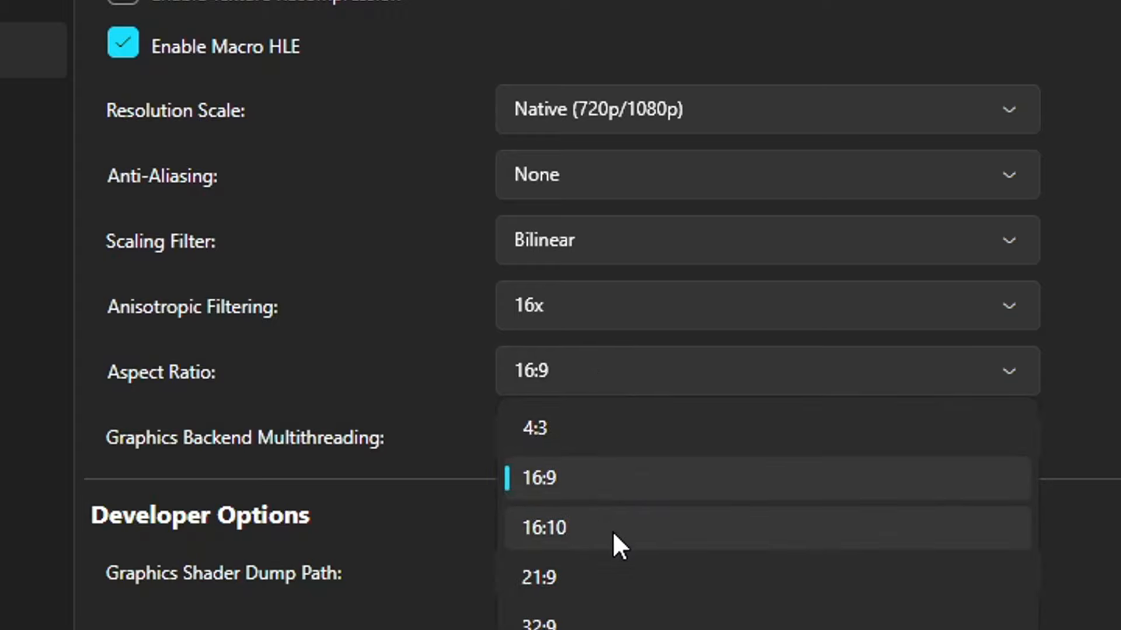
pyautogui.click(436, 375)
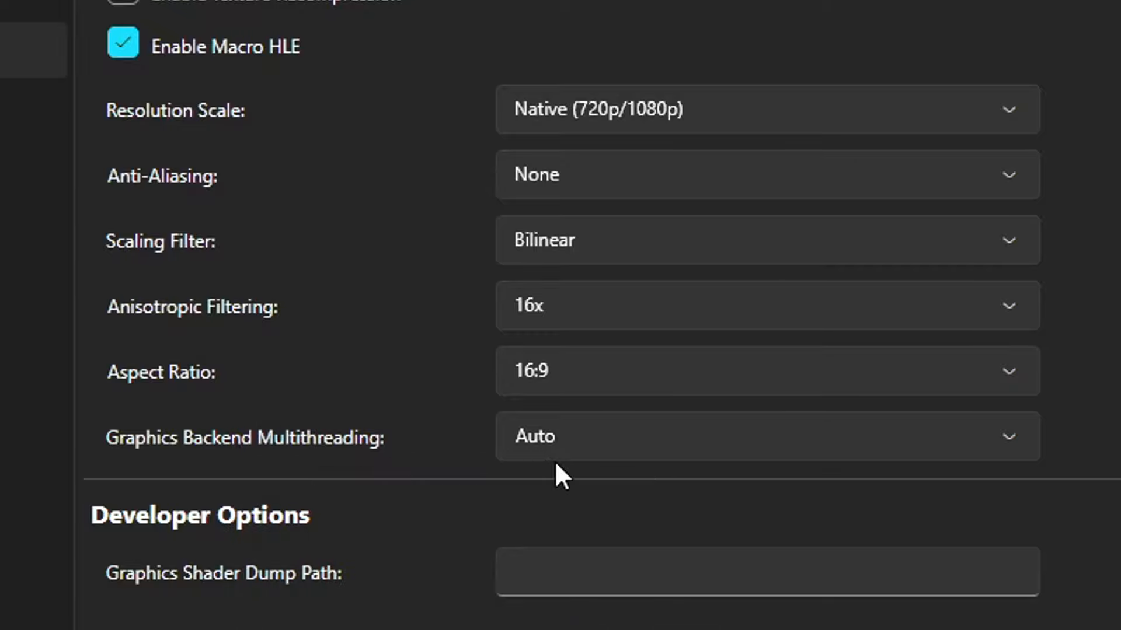
pyautogui.click(559, 446)
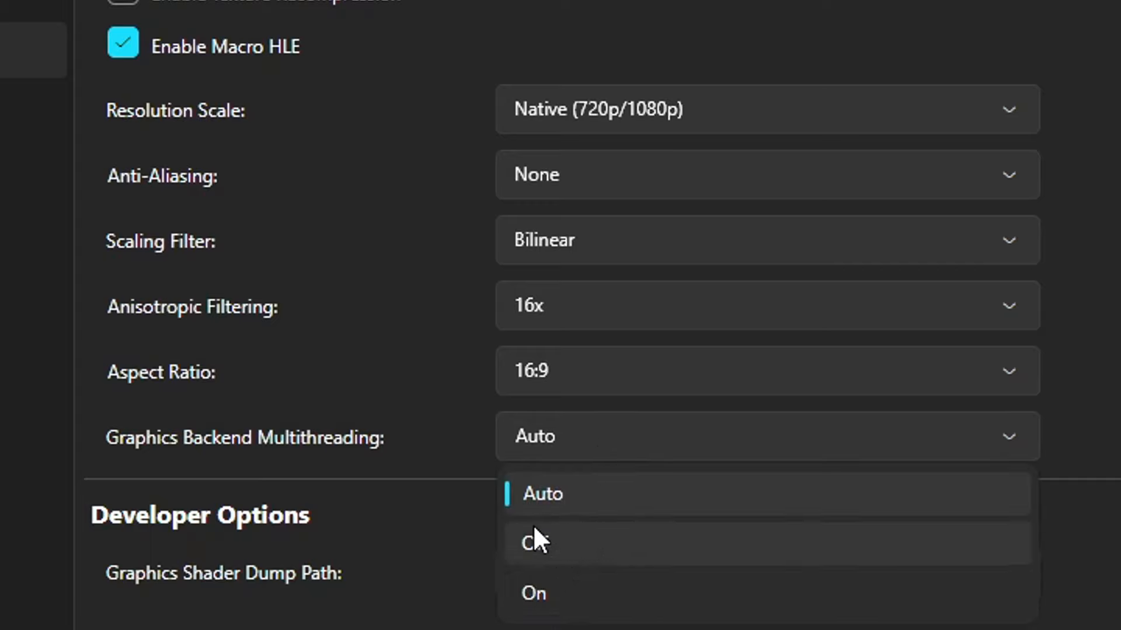
pyautogui.click(402, 415)
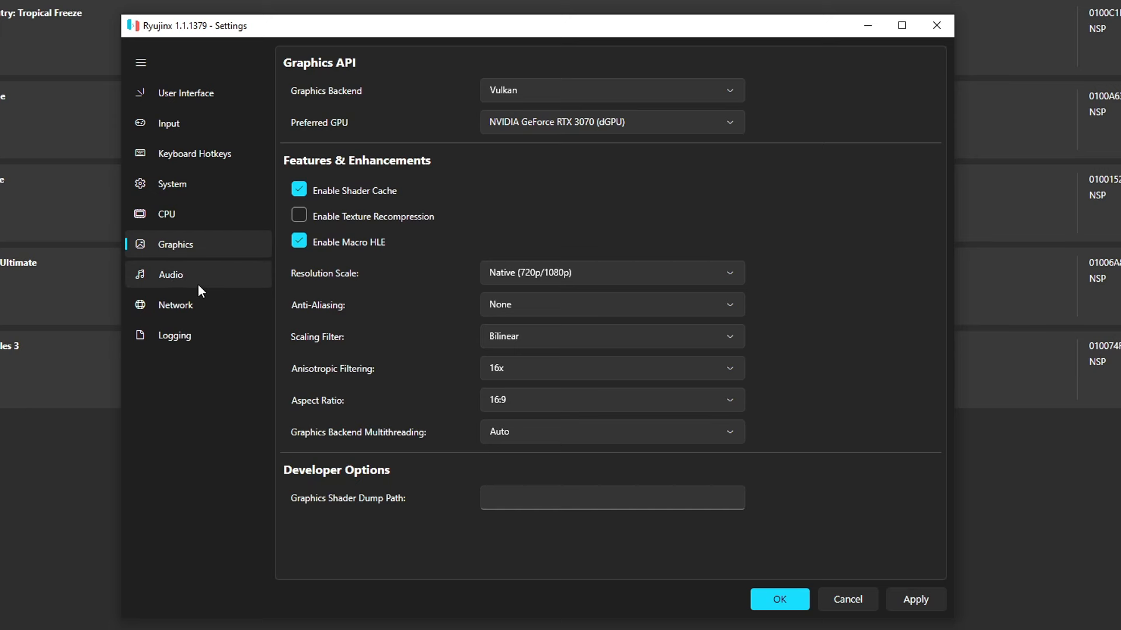
# Step: View the audio, network, logging and user interface settings, and save the configuration
pyautogui.click(187, 281)
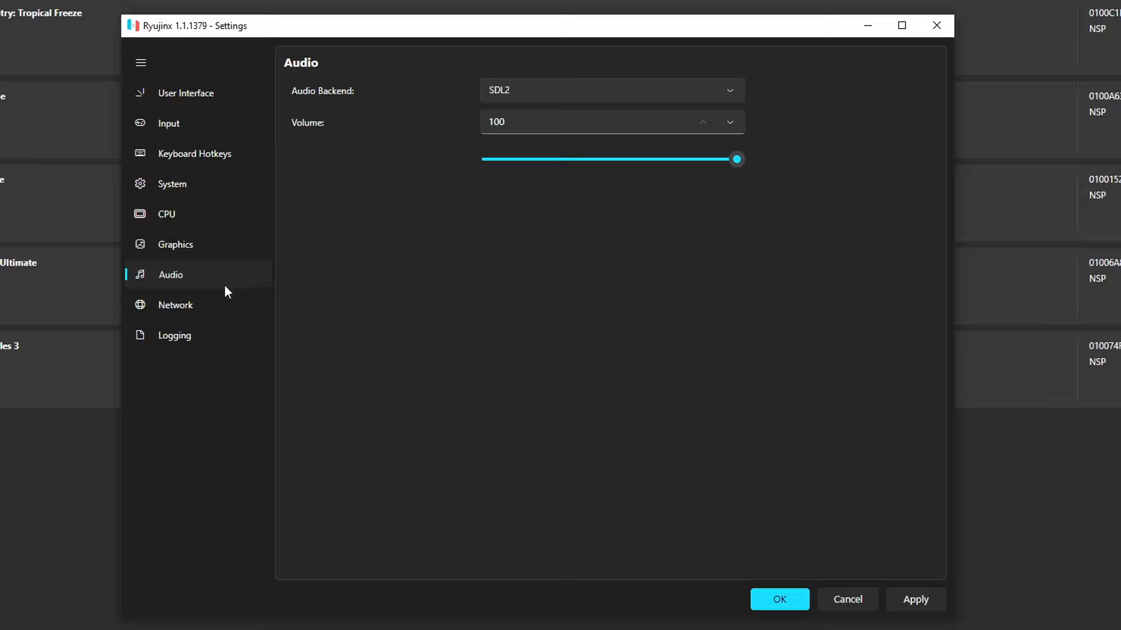
pyautogui.click(192, 309)
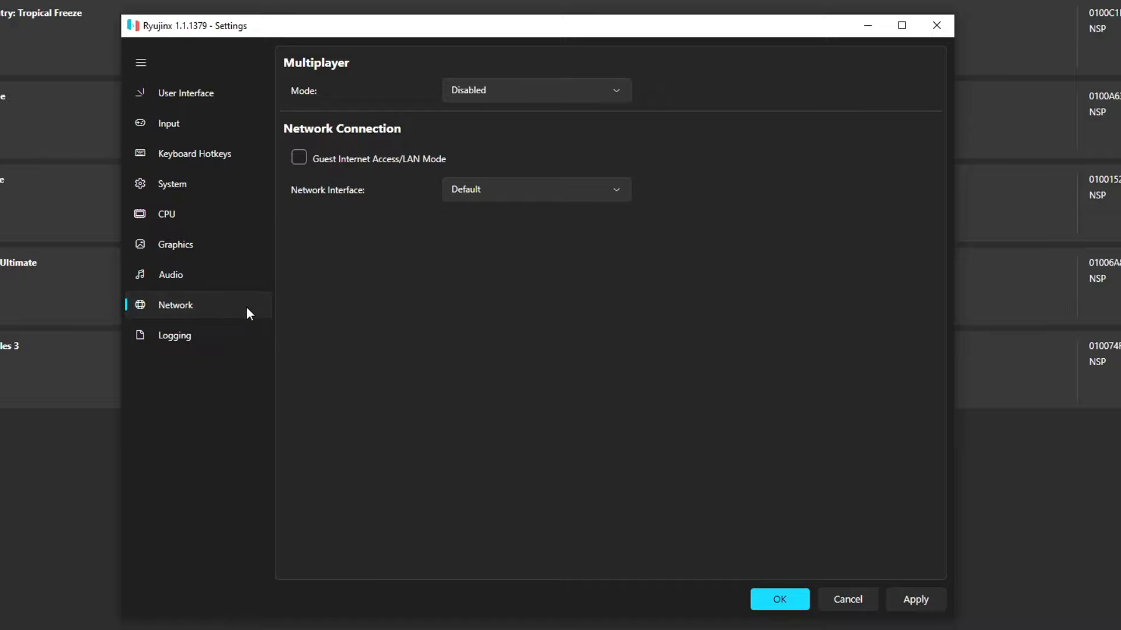
pyautogui.click(195, 345)
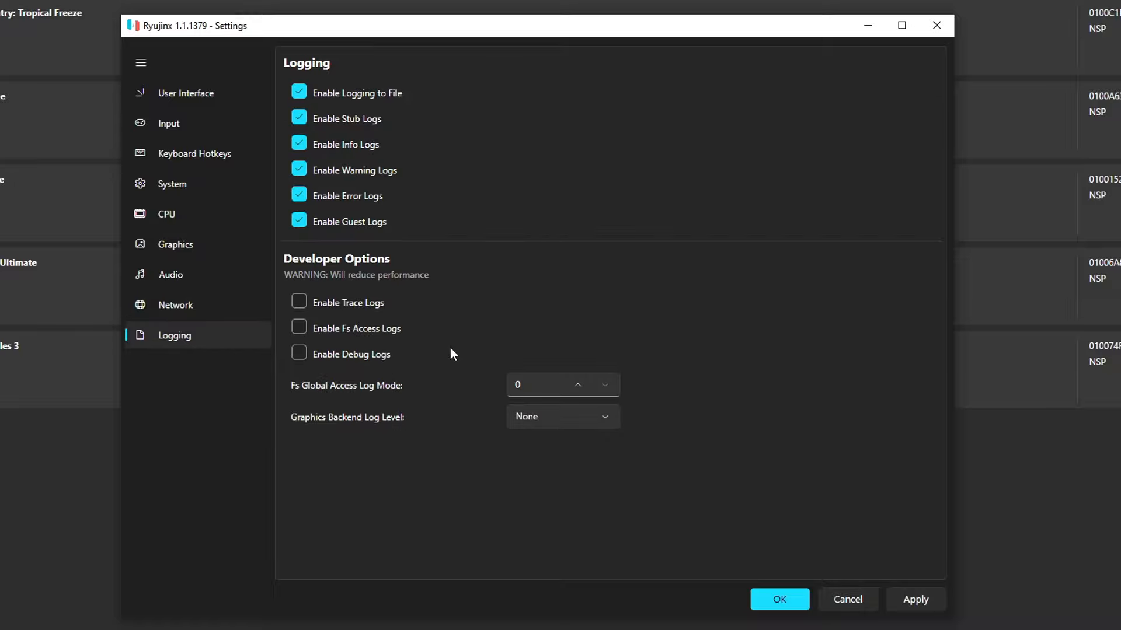
pyautogui.click(224, 103)
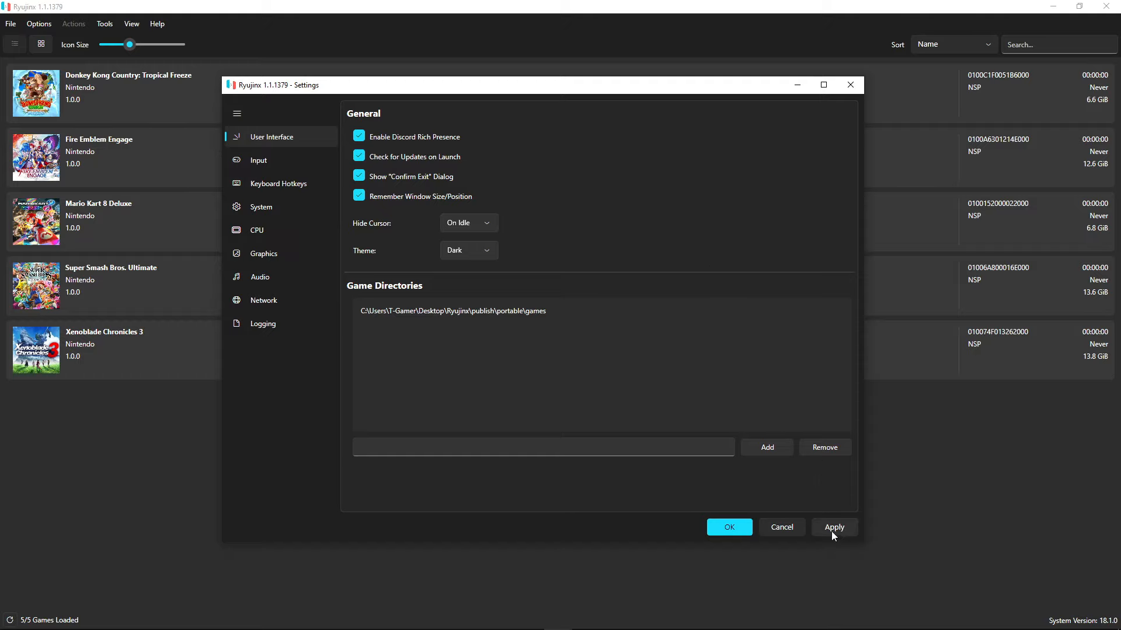
pyautogui.click(729, 527)
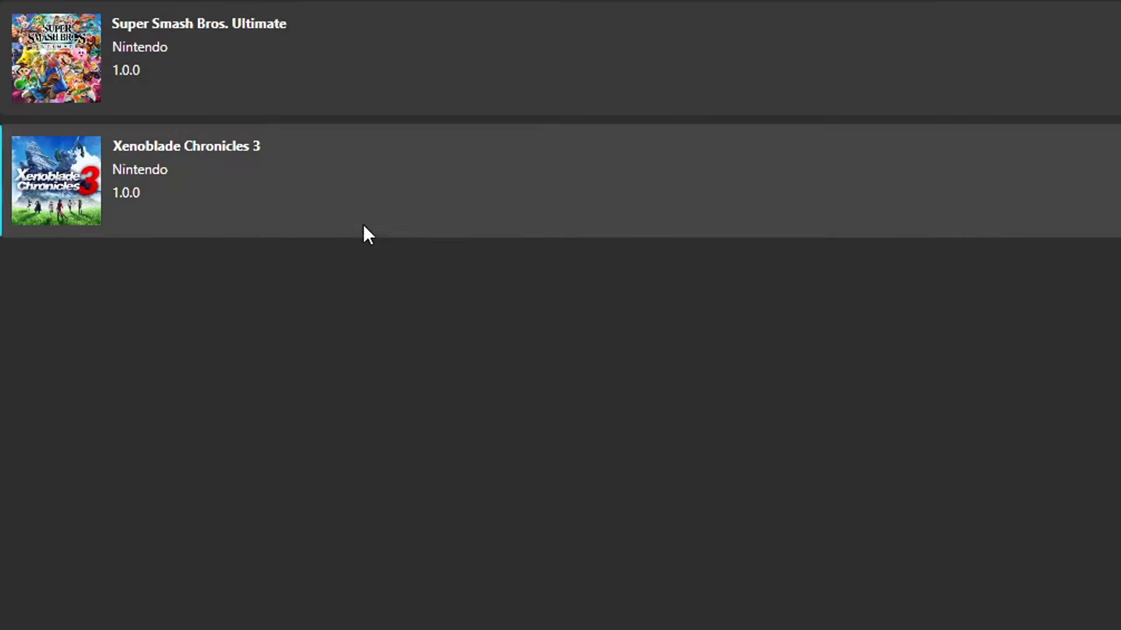
# Step: Open the user save directory of Xenoblade Chronicles 3
pyautogui.rightClick(253, 179)
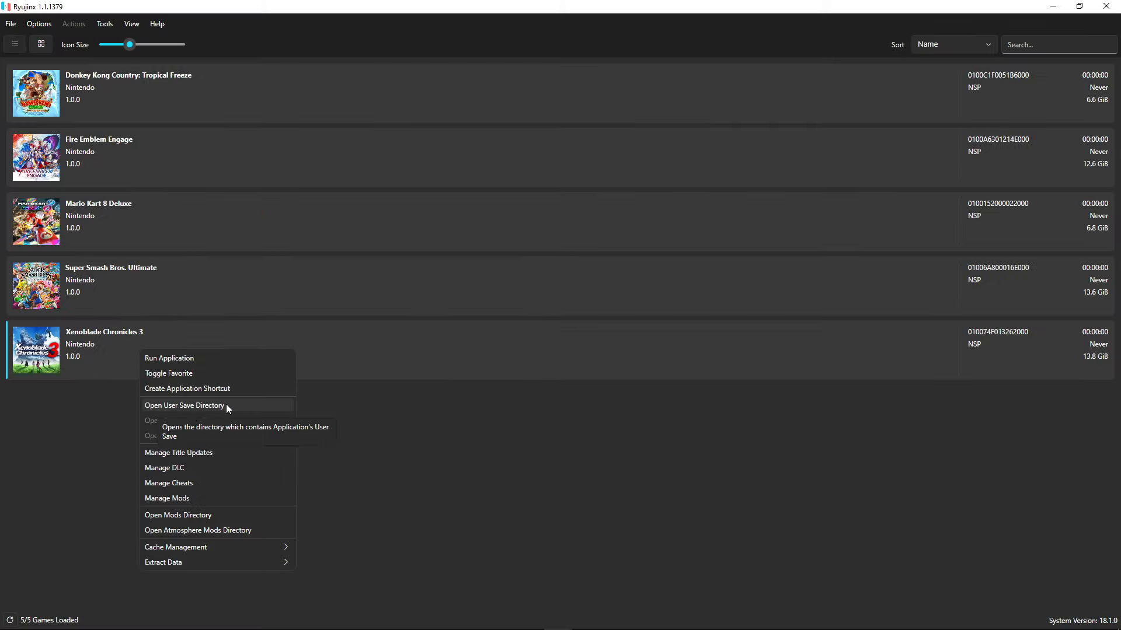
pyautogui.click(234, 405)
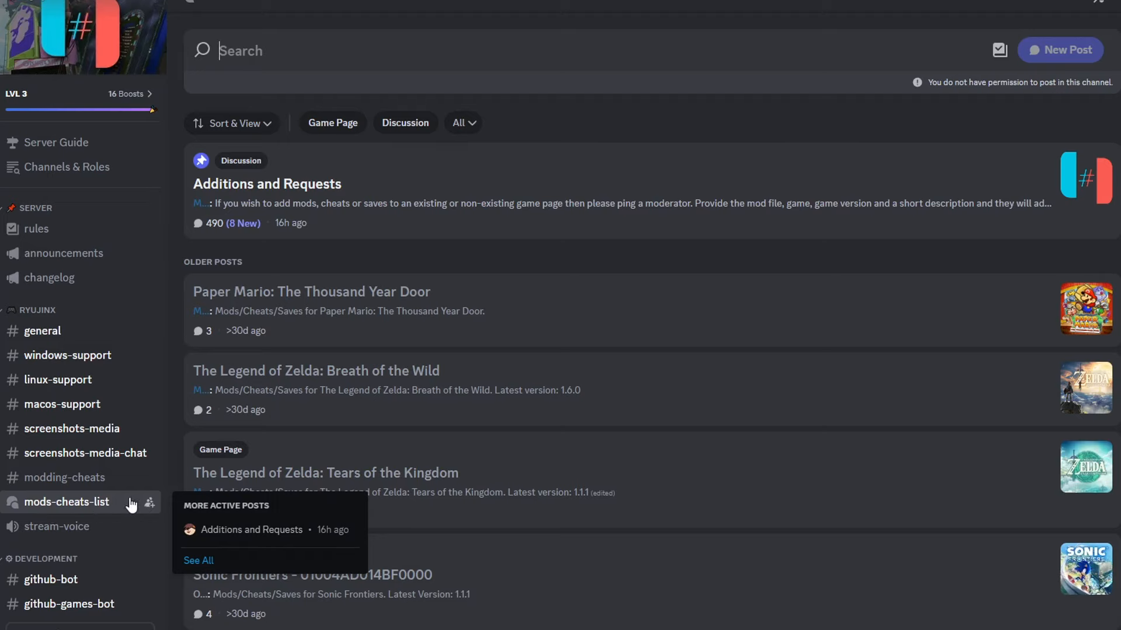
# Step: Search the Ryujinx Discord server's mods-cheats-list for "xenoblade" and look through the Xenoblade Chronicles 3 post's mods and saves
pyautogui.write('xeno')
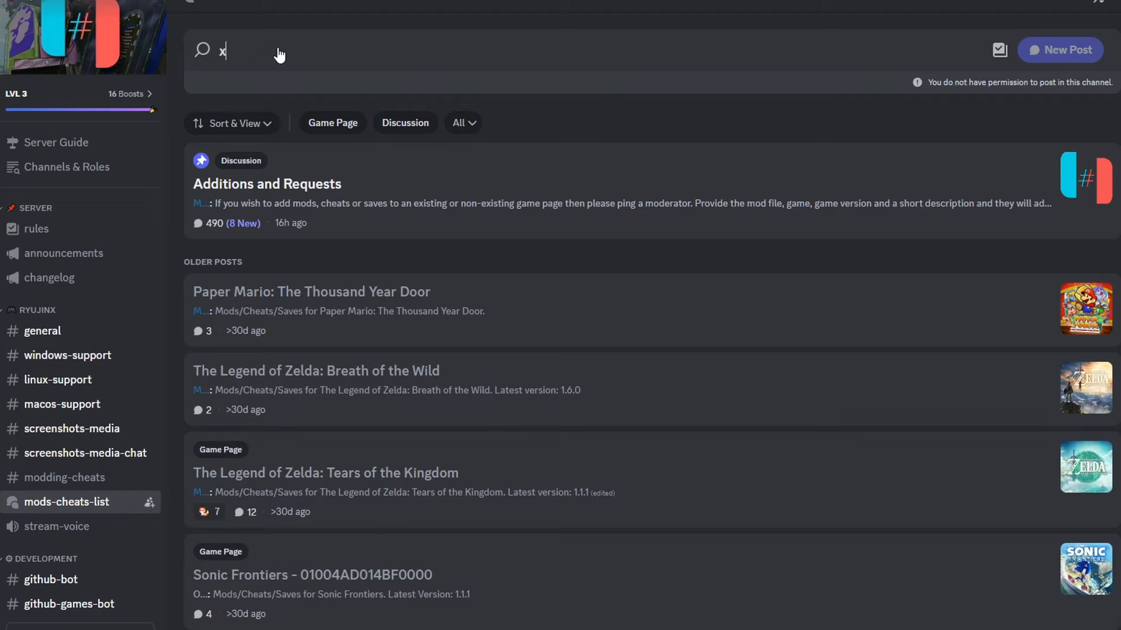
pyautogui.write('blade')
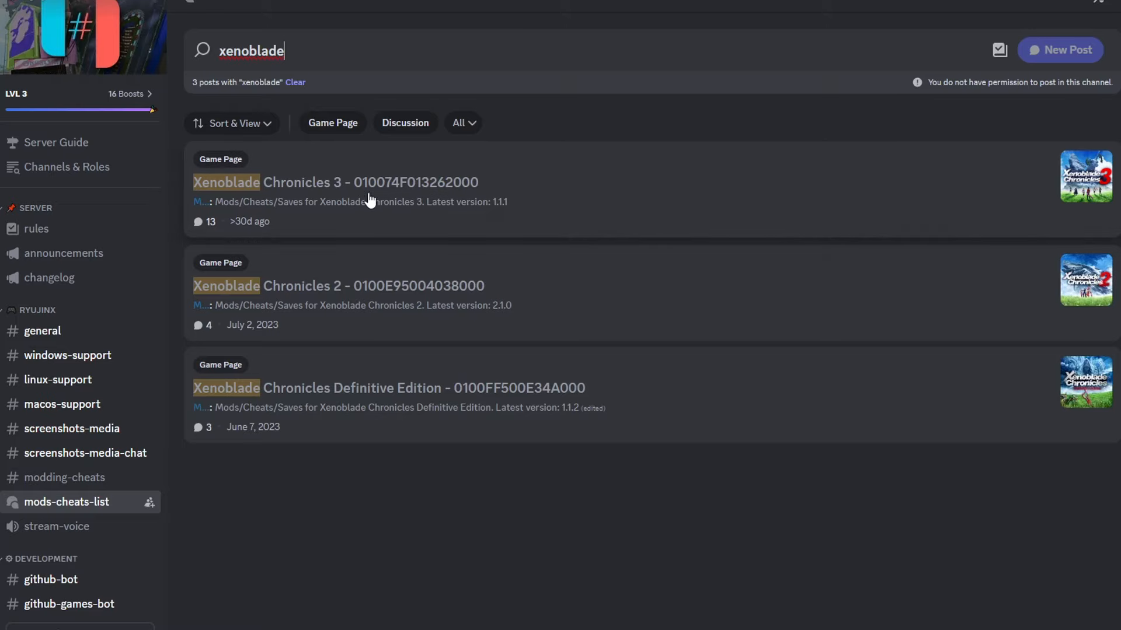
pyautogui.click(369, 200)
pyautogui.scroll(-4, 980, 335)
pyautogui.scroll(-5, 979, 345)
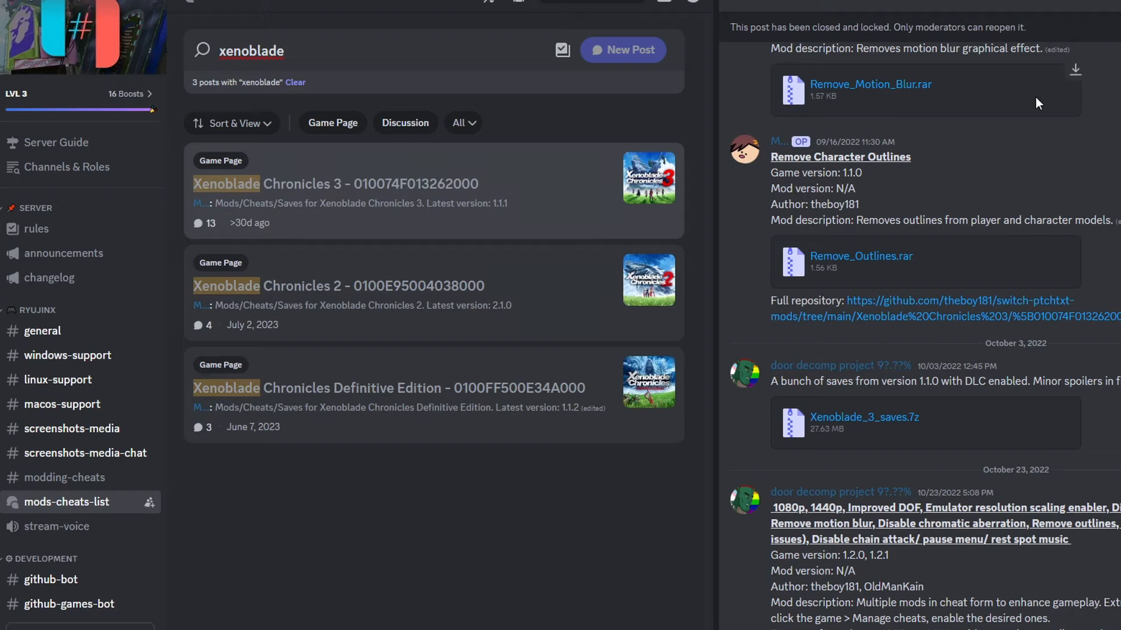
pyautogui.click(1118, 1)
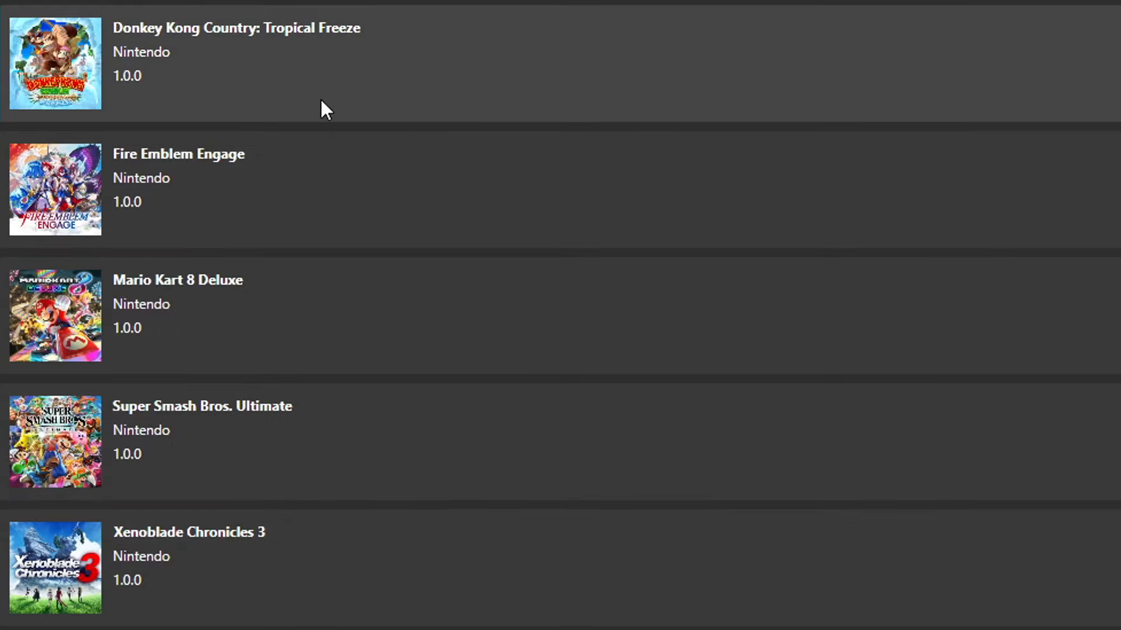
# Step: Add the Donkey Kong Country Tropical Freeze update NSP from the title update folder to that game and save the update selection
pyautogui.rightClick(241, 67)
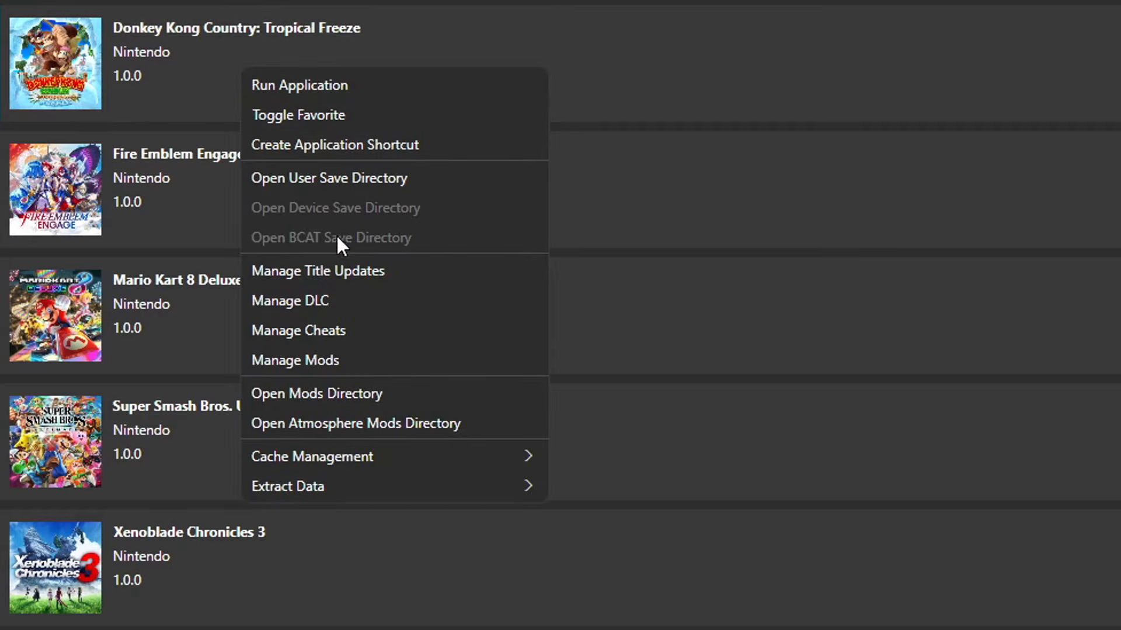
pyautogui.click(417, 271)
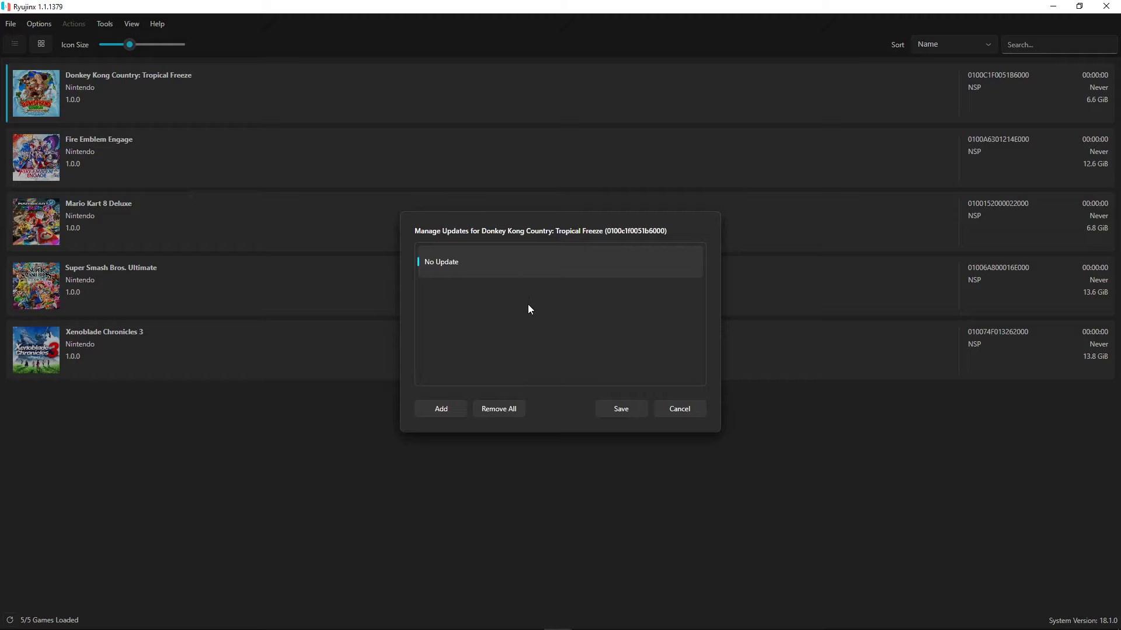
pyautogui.click(443, 410)
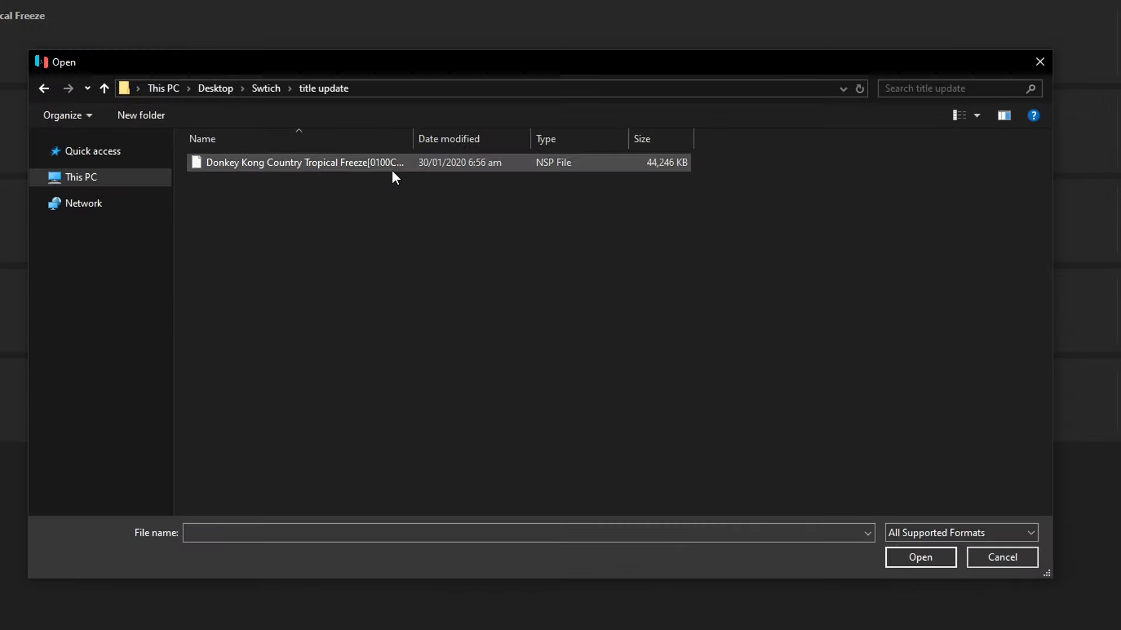
pyautogui.click(408, 165)
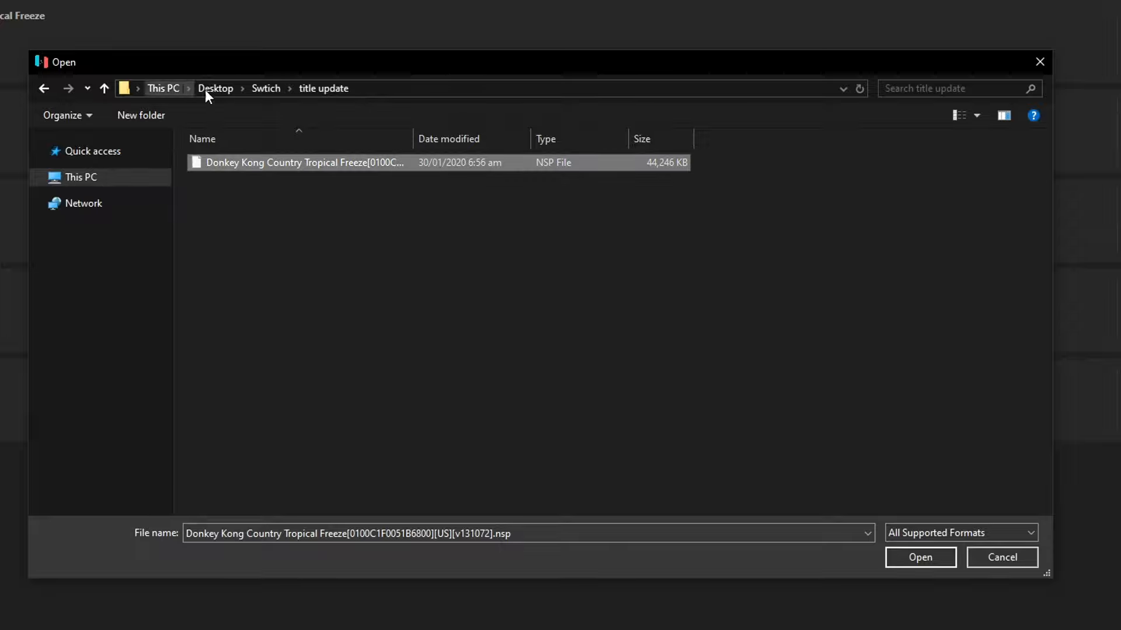
pyautogui.doubleClick(390, 163)
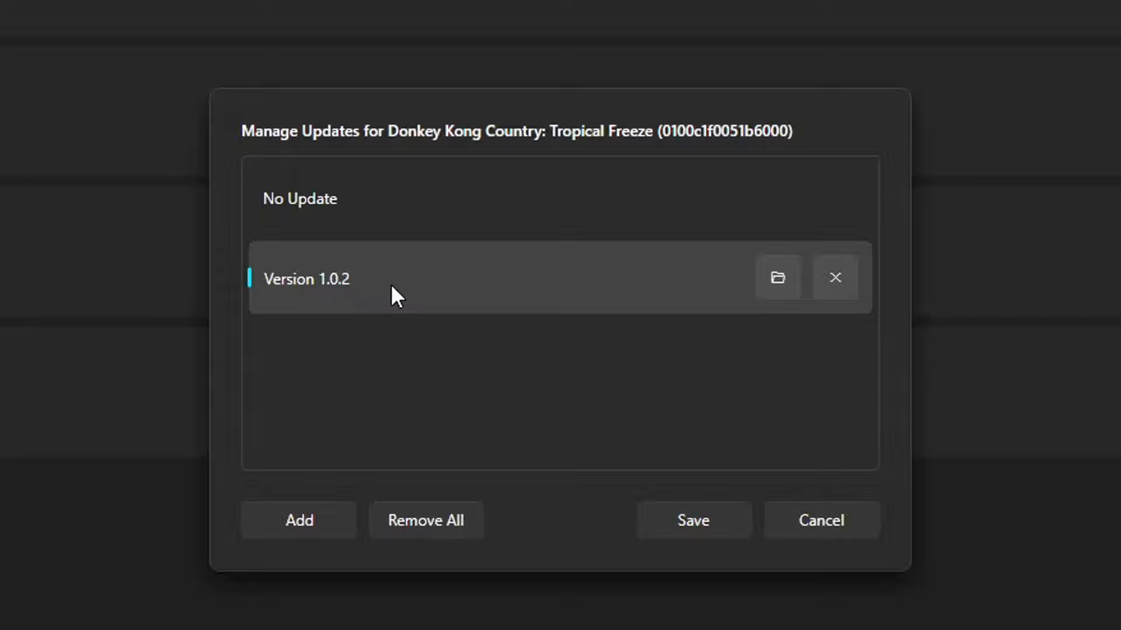
pyautogui.click(688, 517)
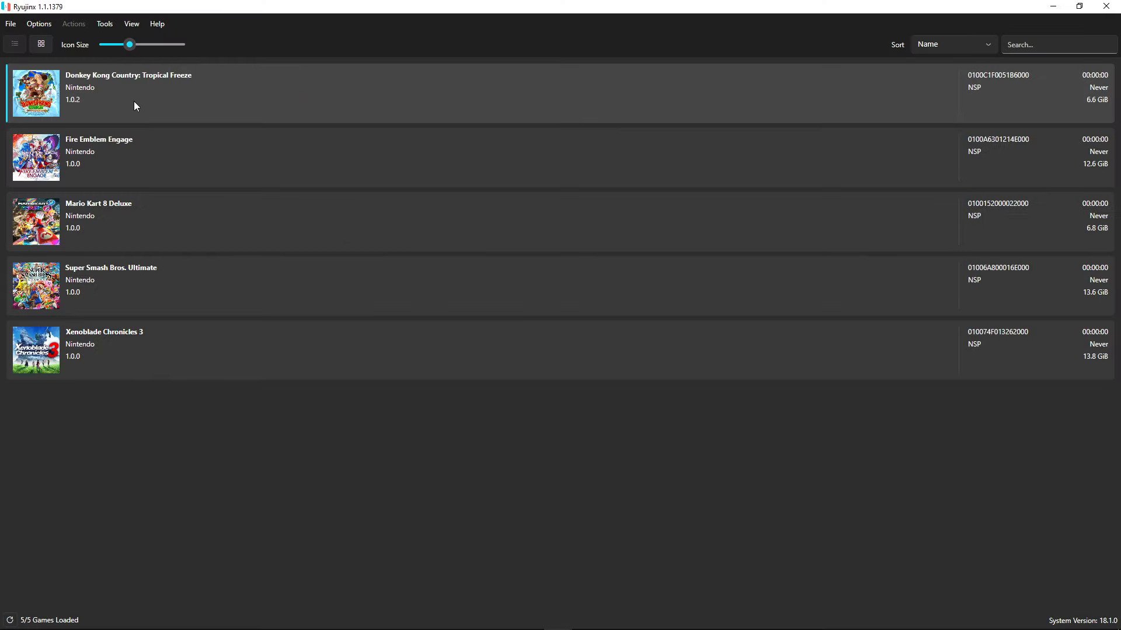
# Step: Reopen the title updates of Donkey Kong Country: Tropical Freeze, select Version 1.0.2 and save
pyautogui.rightClick(135, 102)
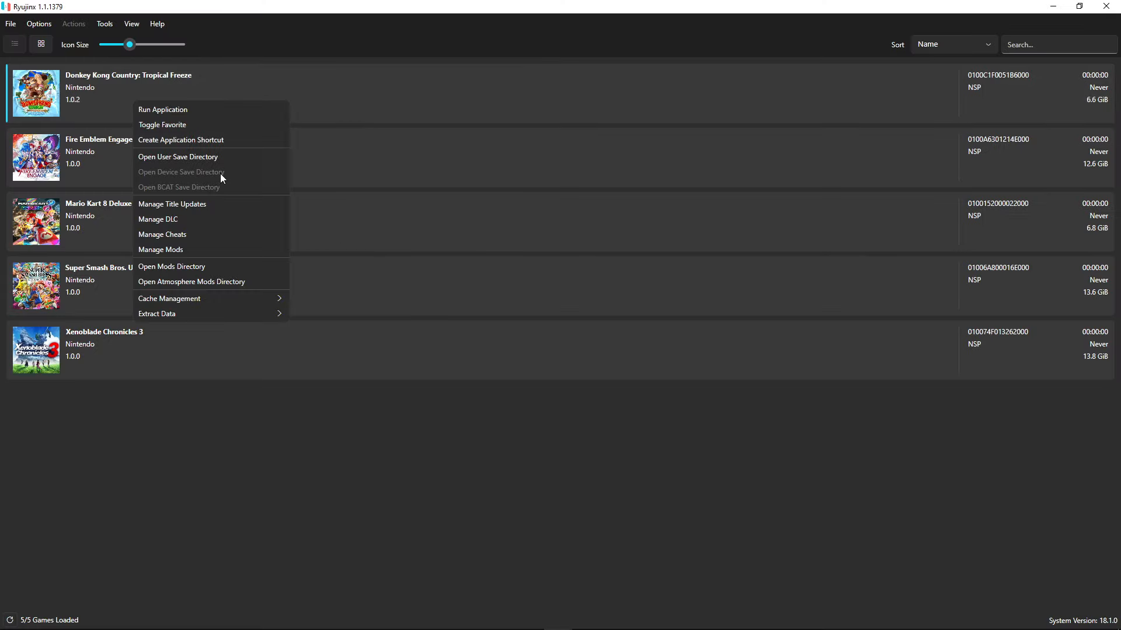
pyautogui.click(215, 206)
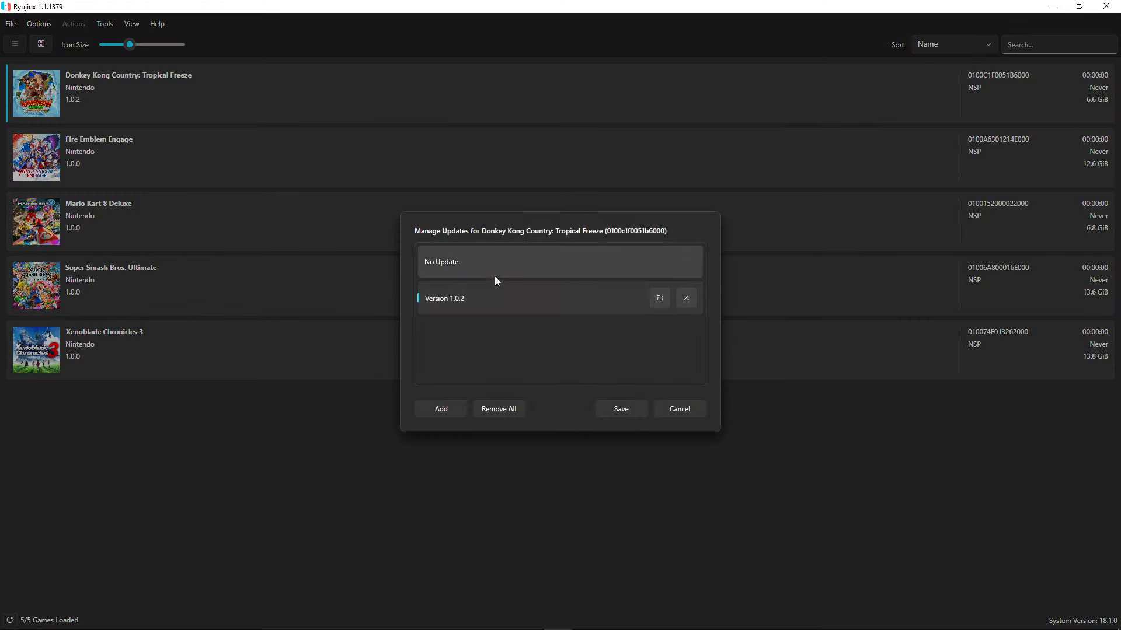
pyautogui.click(541, 308)
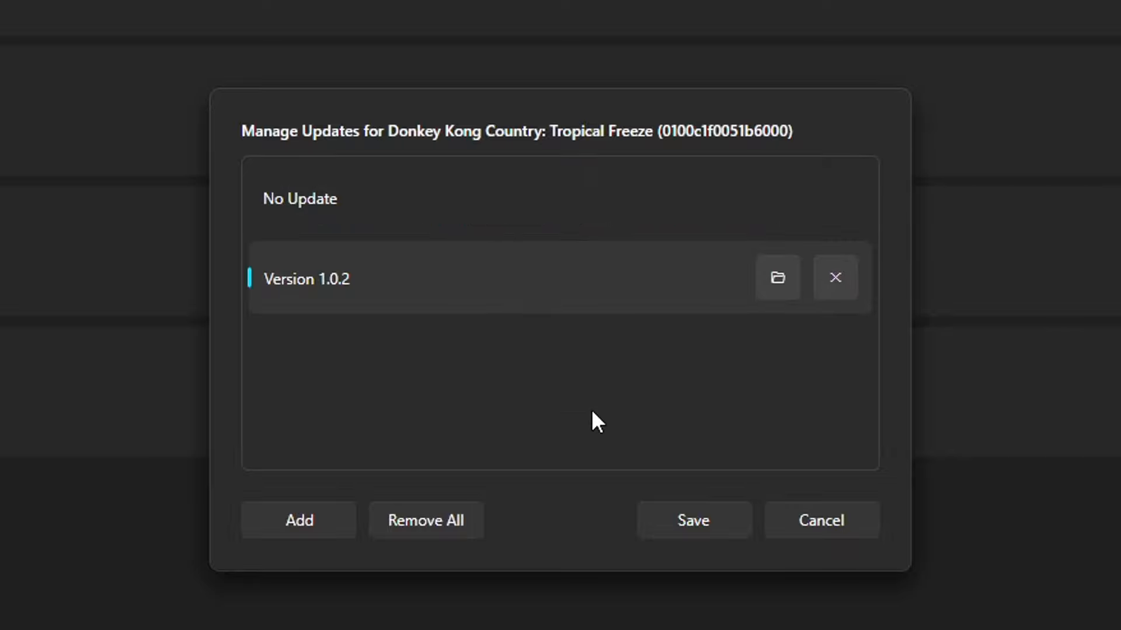
pyautogui.click(692, 521)
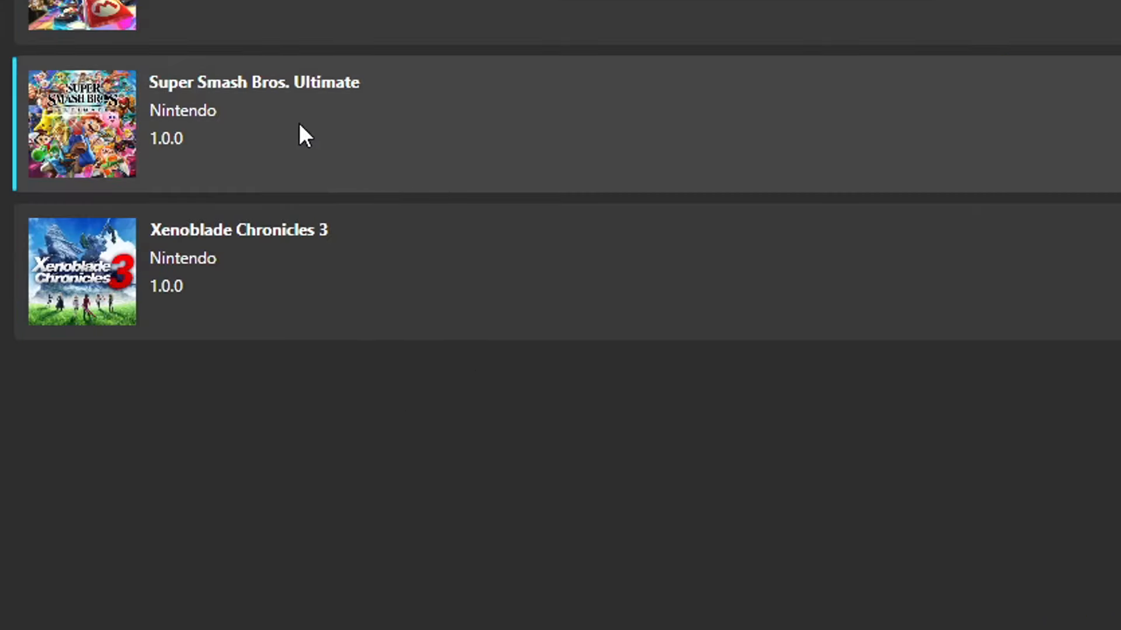
# Step: Add both Spirit Board Challenge Pack NSP files from the Smash DLC folder as DLC for Super Smash Bros. Ultimate
pyautogui.rightClick(299, 123)
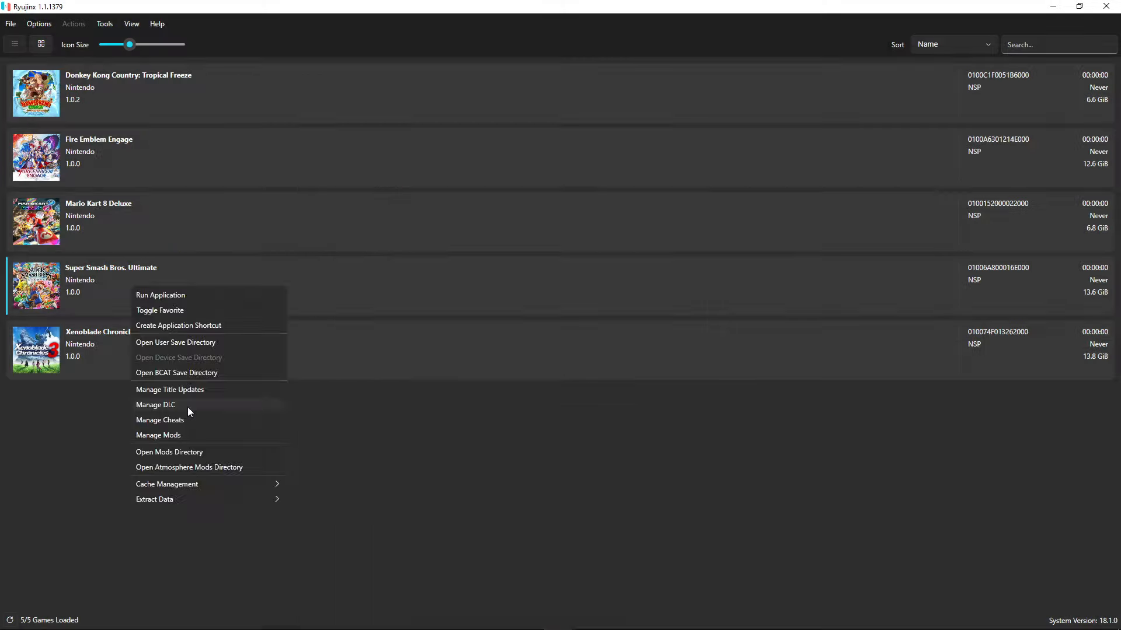
pyautogui.click(344, 400)
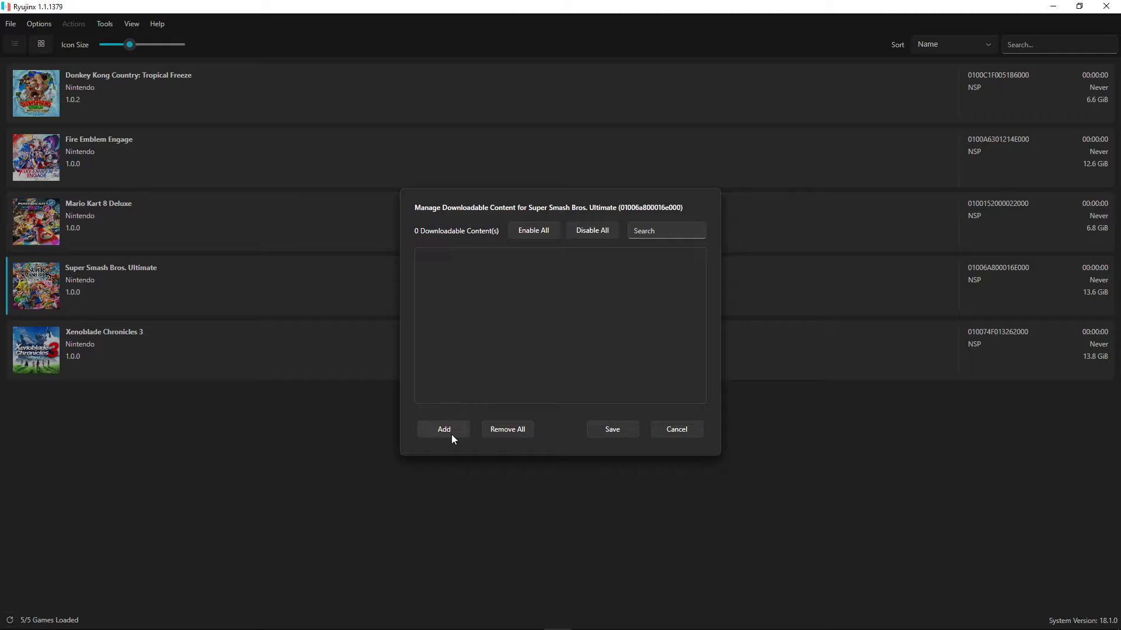
pyautogui.click(451, 434)
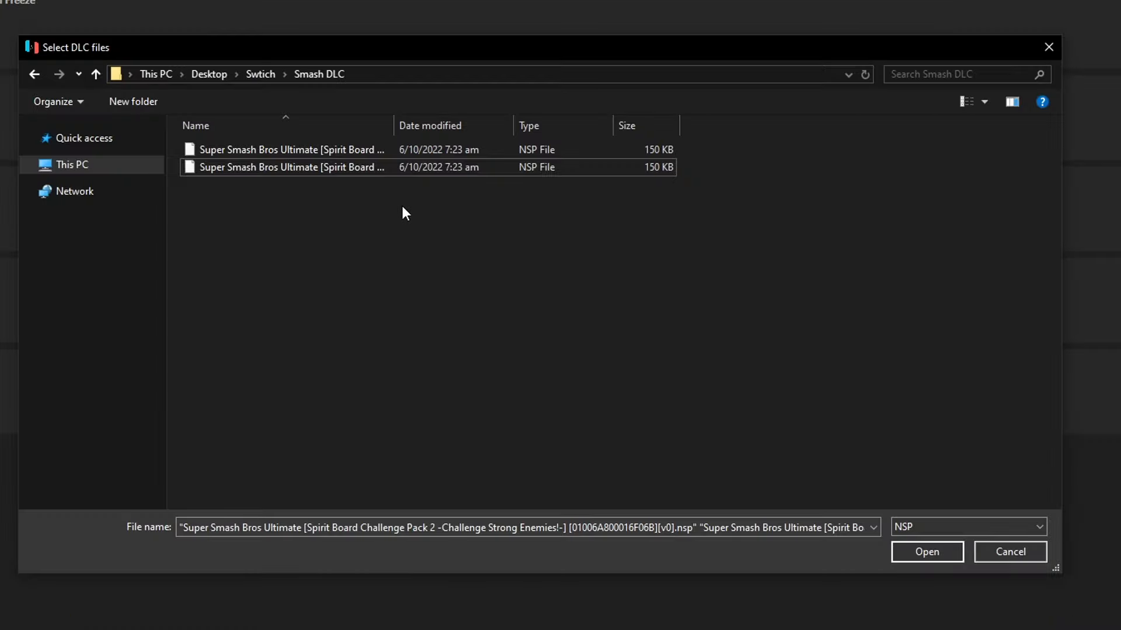
pyautogui.moveTo(400, 214); pyautogui.dragTo(345, 152)
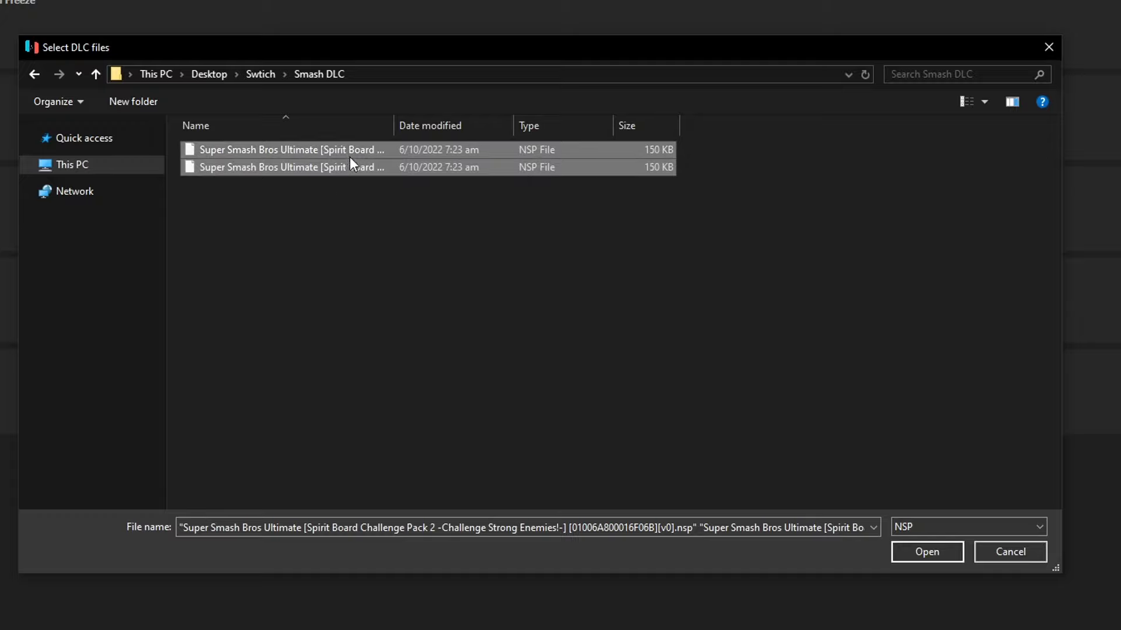
pyautogui.click(550, 288)
pyautogui.moveTo(507, 266); pyautogui.dragTo(300, 153)
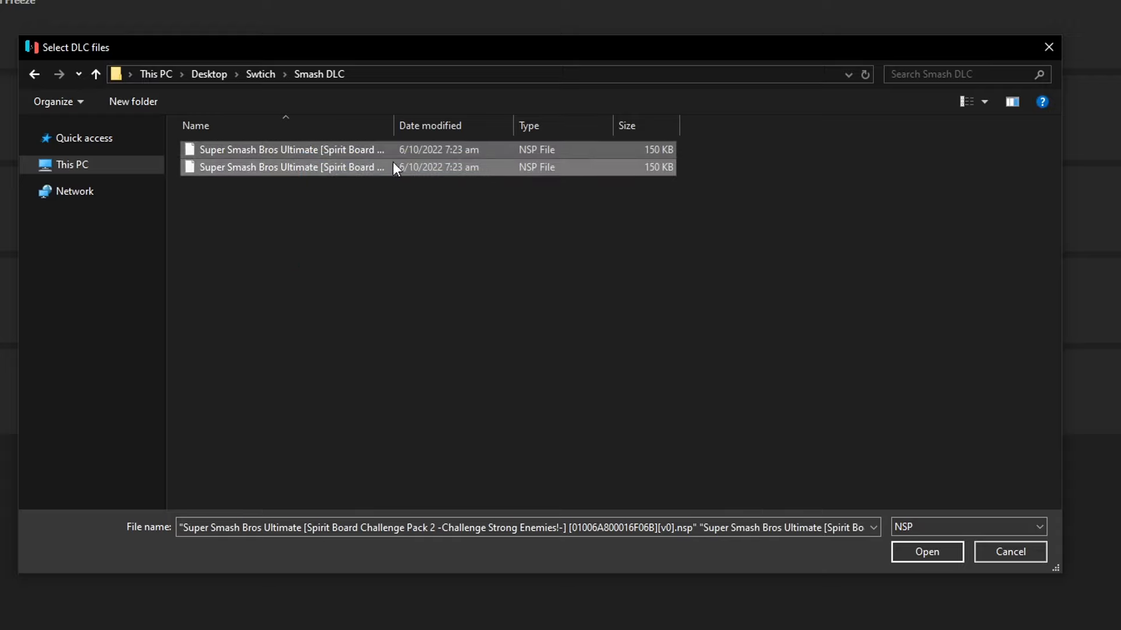
pyautogui.click(919, 552)
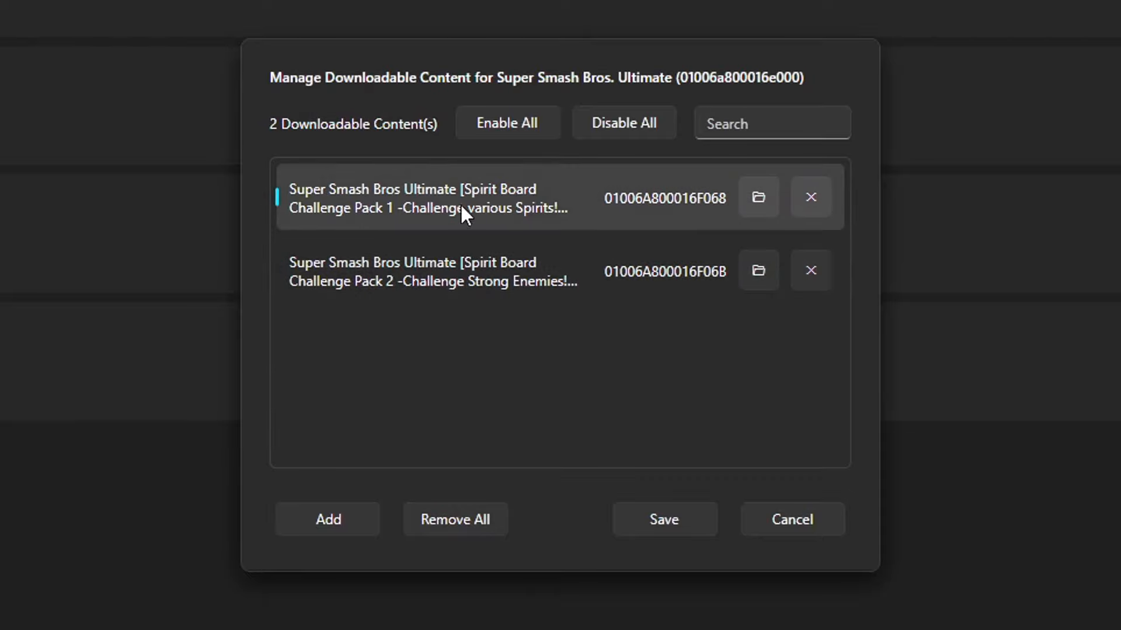
# Step: Keep both Spirit Board Challenge Packs enabled and save the Super Smash Bros. Ultimate DLC selection
pyautogui.click(491, 203)
pyautogui.click(481, 281)
pyautogui.click(465, 204)
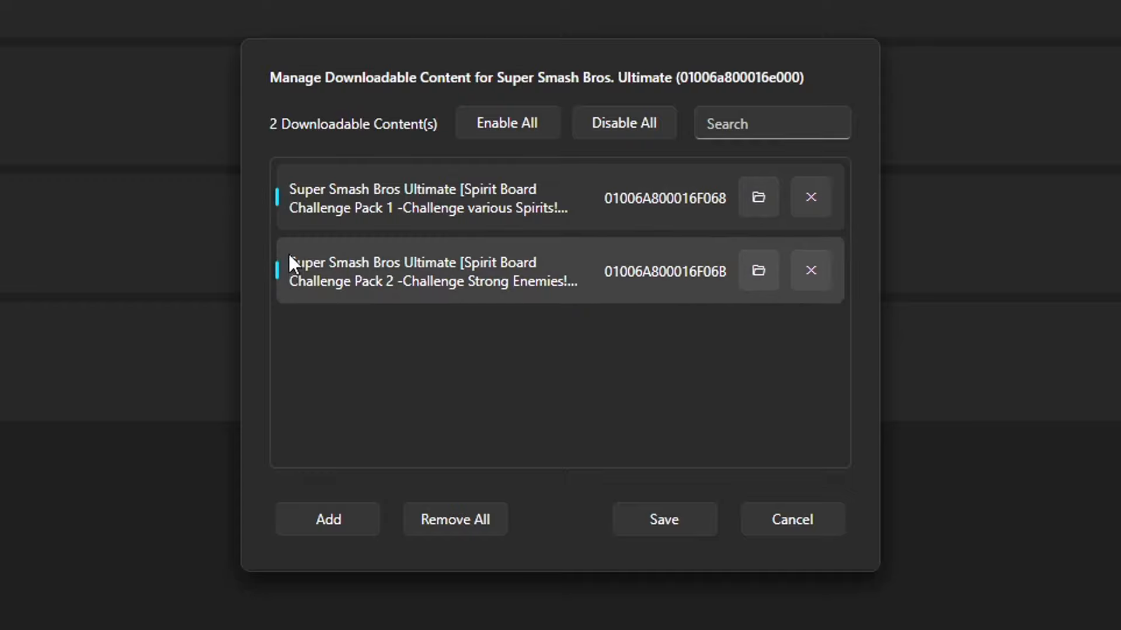
pyautogui.click(330, 197)
pyautogui.click(413, 197)
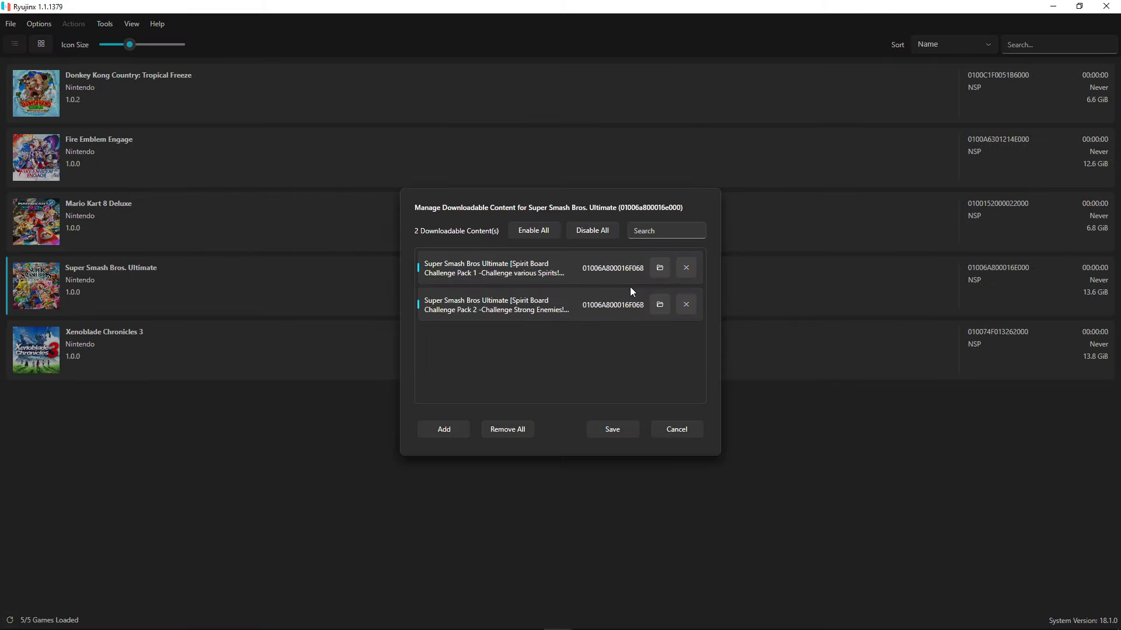
pyautogui.click(611, 428)
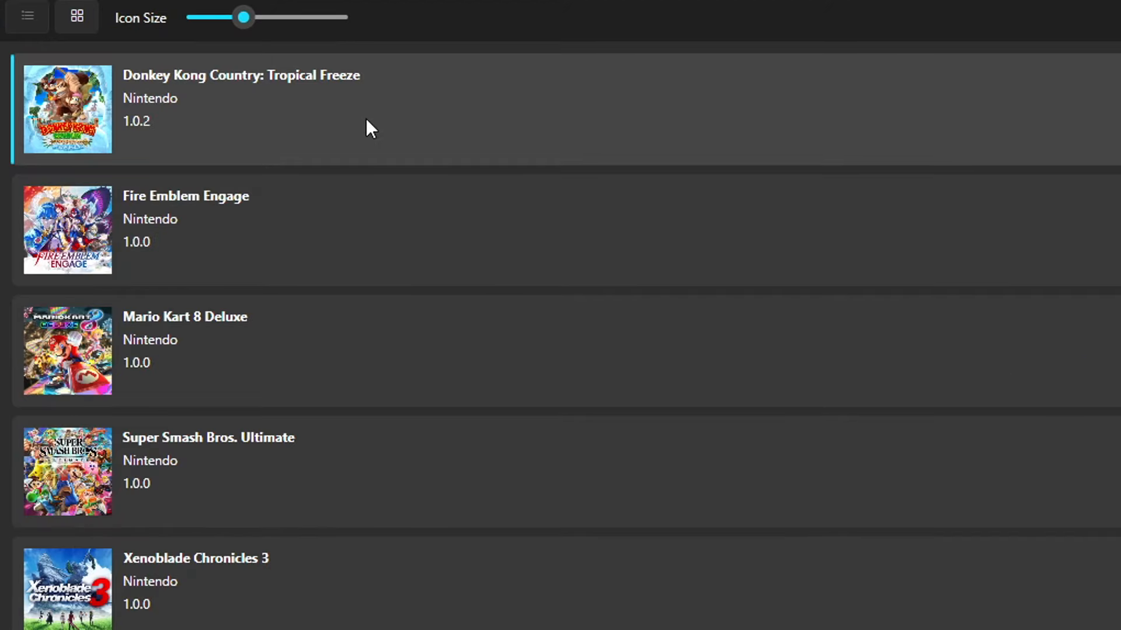
# Step: Create a folder named "cheats" in the mods directory of Donkey Kong Country: Tropical Freeze and open it
pyautogui.rightClick(299, 109)
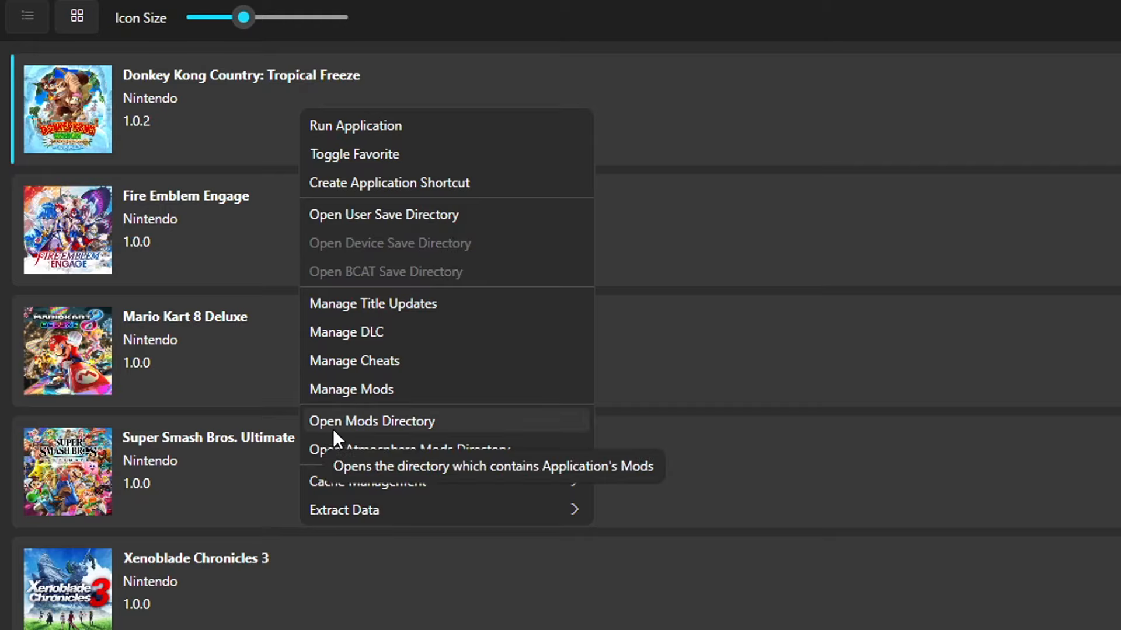
pyautogui.click(435, 425)
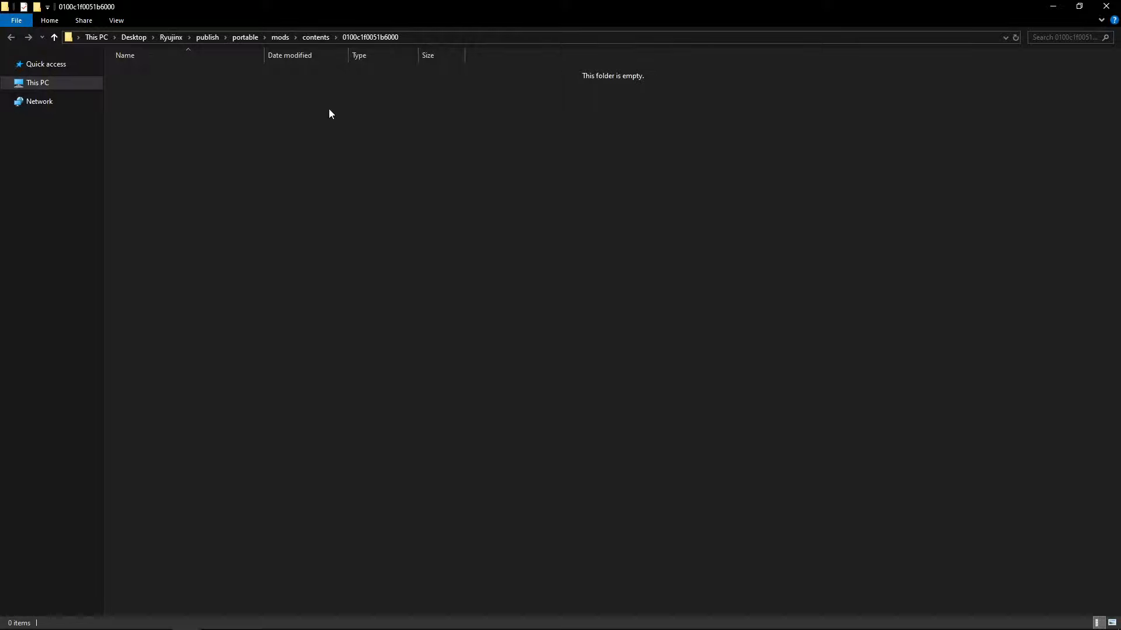
pyautogui.rightClick(295, 107)
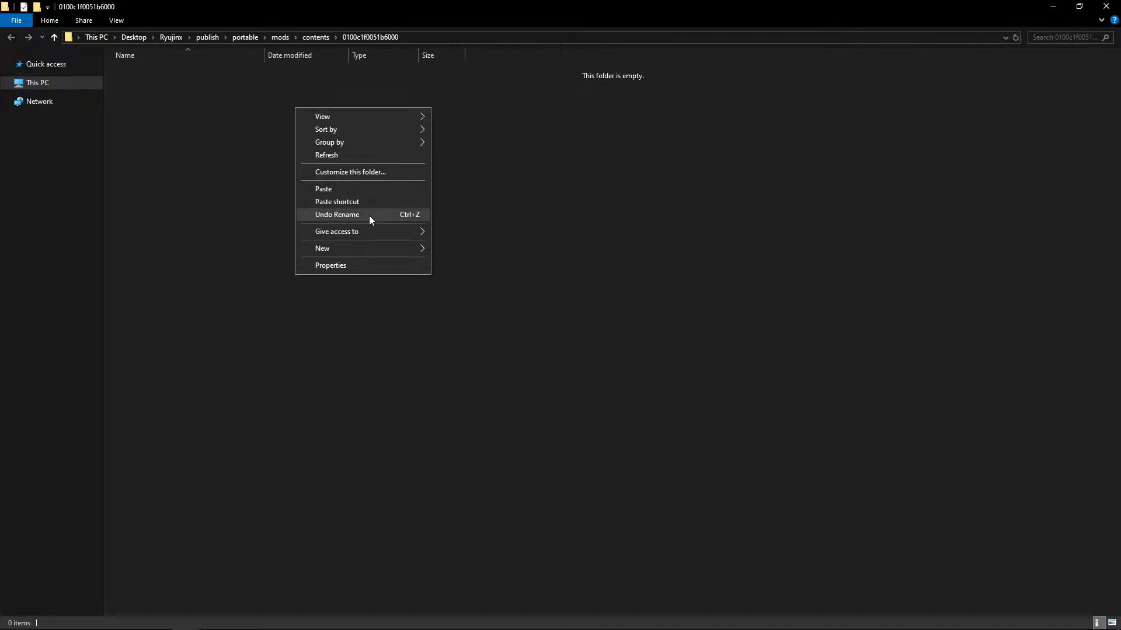
pyautogui.moveTo(352, 247)
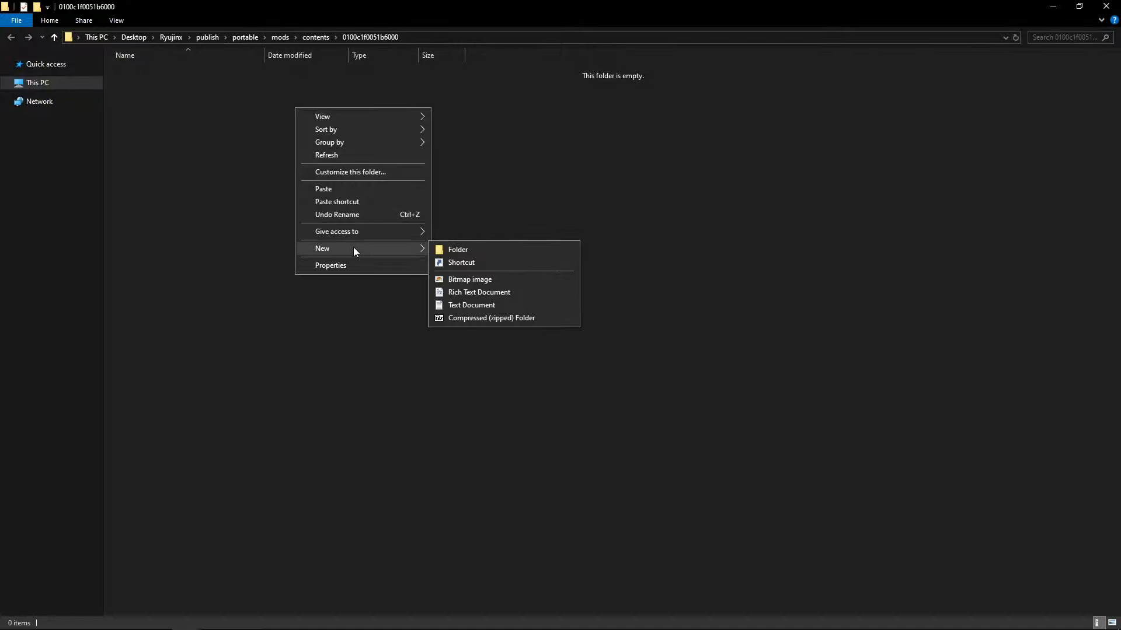
pyautogui.click(473, 251)
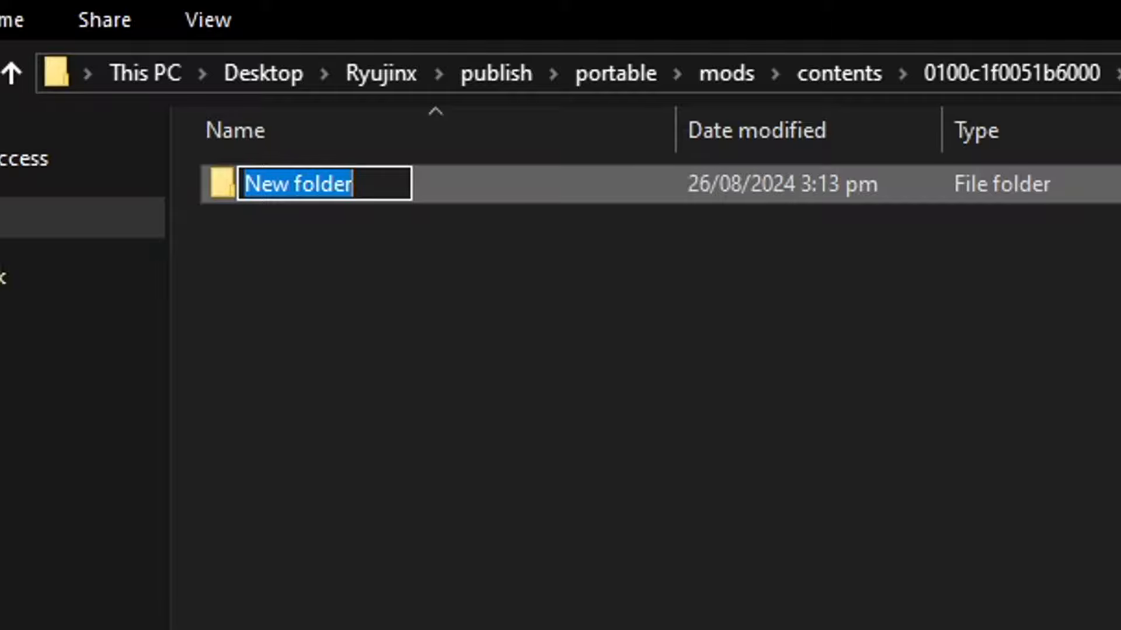
pyautogui.write('cheat')
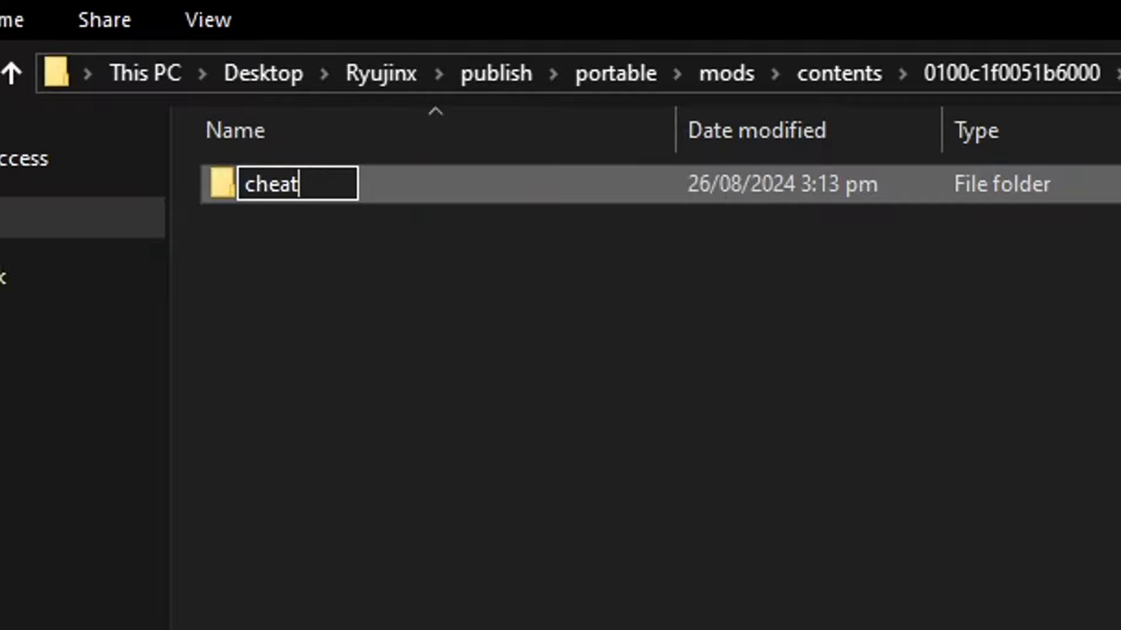
pyautogui.write('s')
pyautogui.press('Return')
pyautogui.click(987, 576)
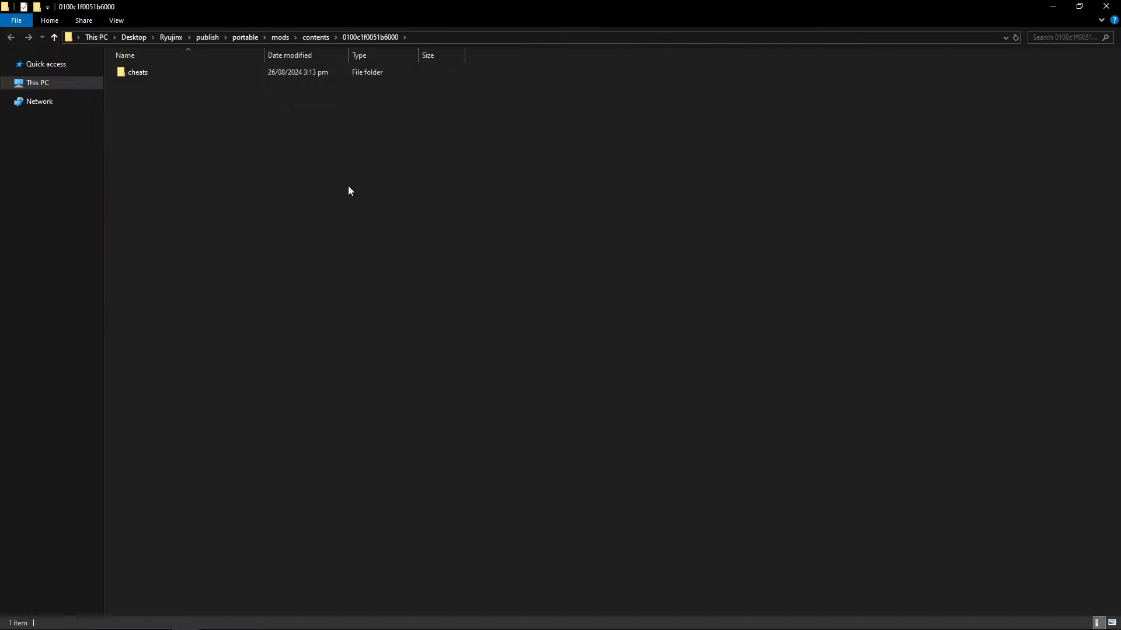
pyautogui.doubleClick(149, 72)
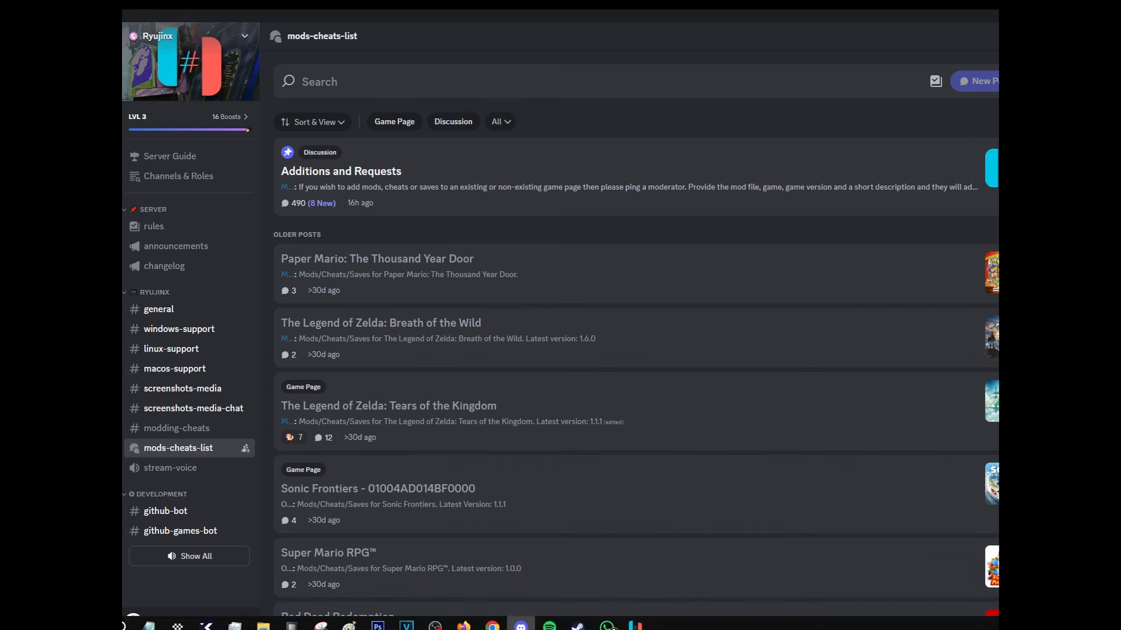
# Step: Switch to the browser to view the GameBanana mod site and return to Discord's mods-cheats-list
pyautogui.click(492, 627)
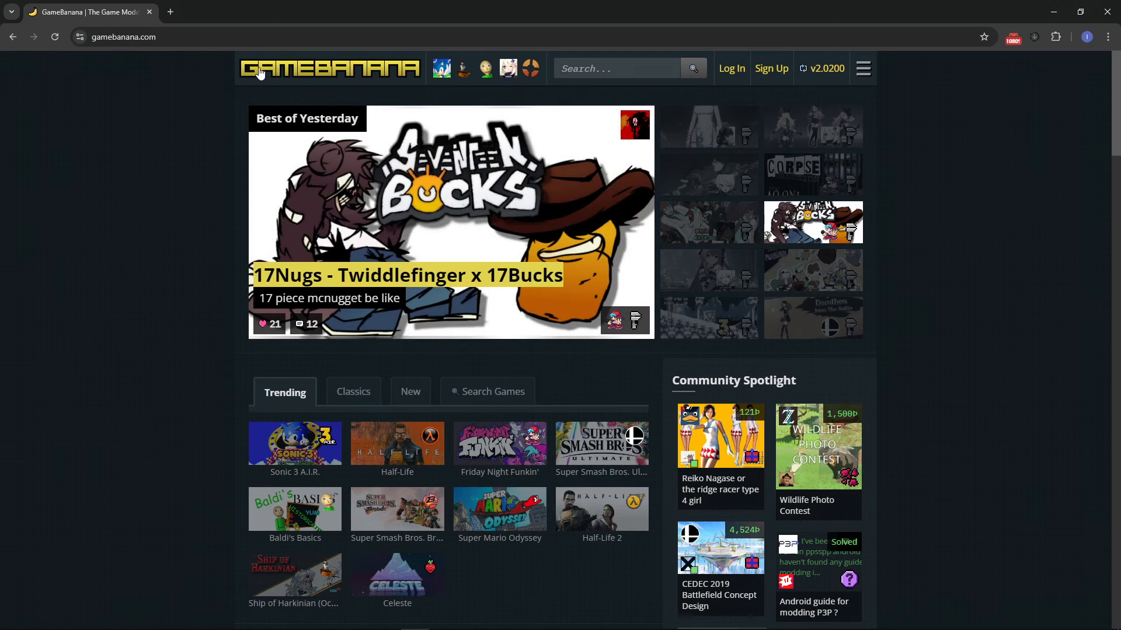
pyautogui.click(444, 620)
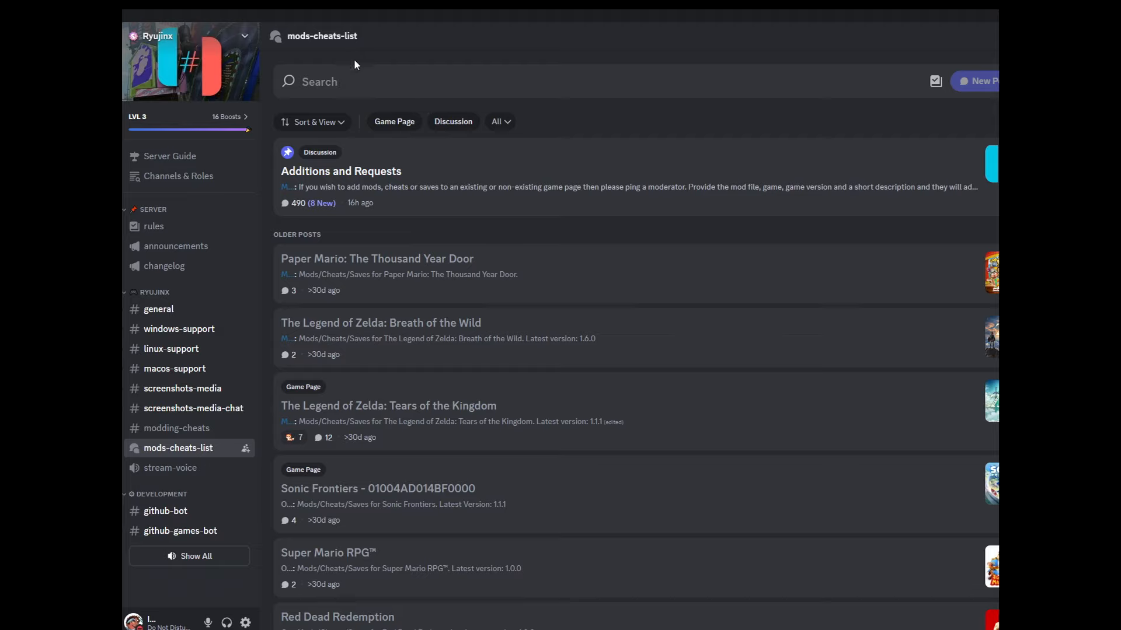
# Step: Search the mods-cheats-list for "donkey kong" and download 21.9_Ultrawide.zip for game version 1.0.2 from the Tropical Freeze post
pyautogui.click(375, 86)
pyautogui.write('donkey kong')
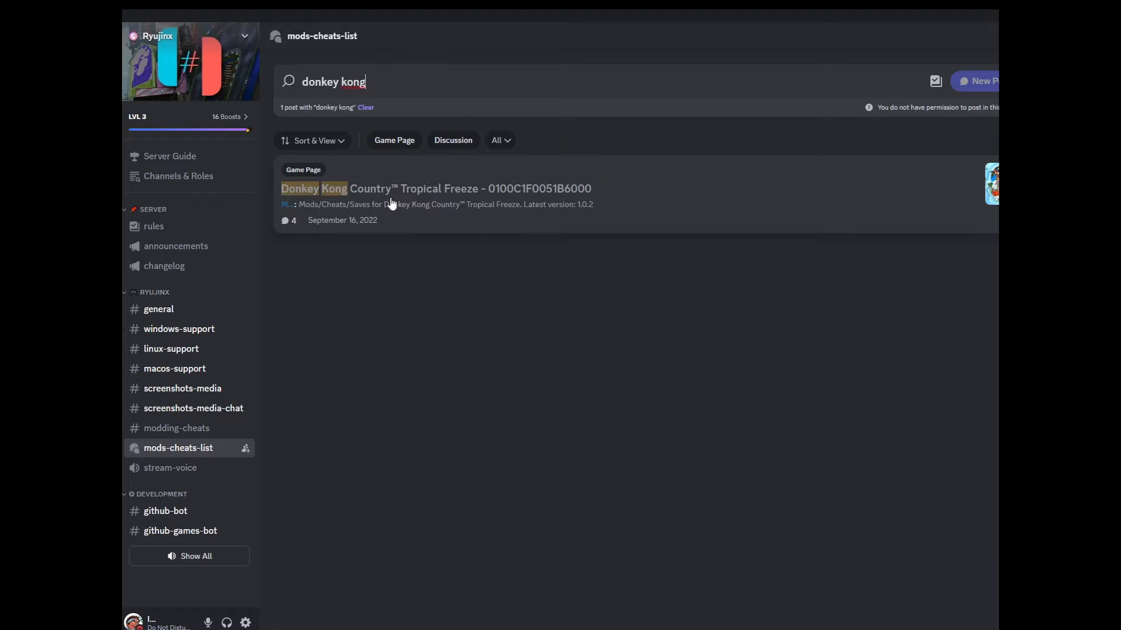
pyautogui.click(446, 200)
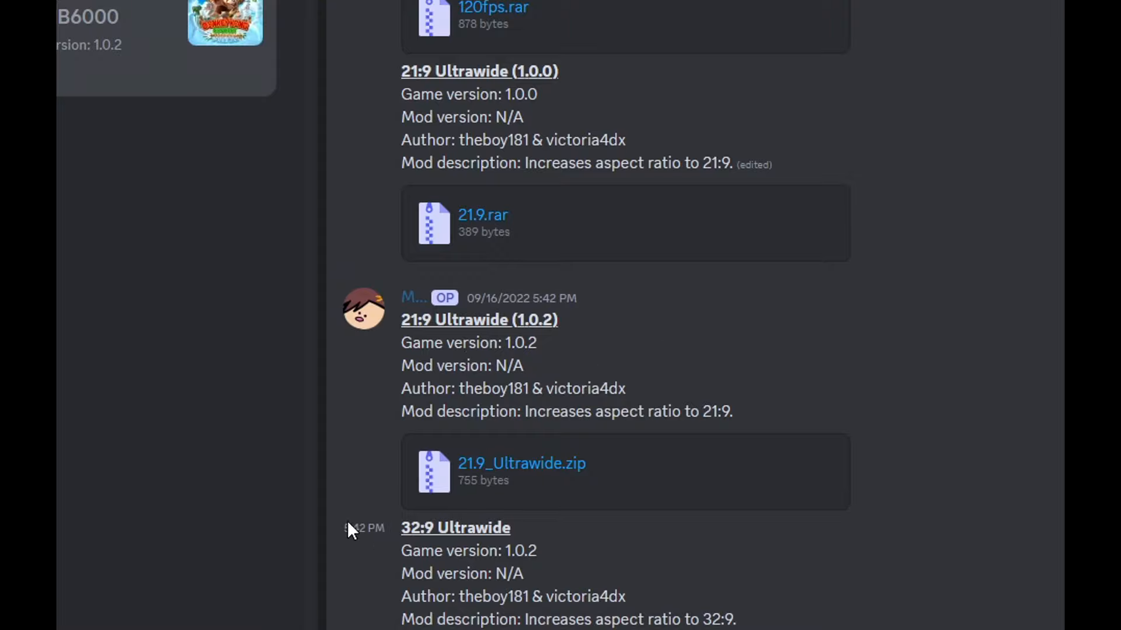
pyautogui.moveTo(502, 614)
pyautogui.click(541, 569)
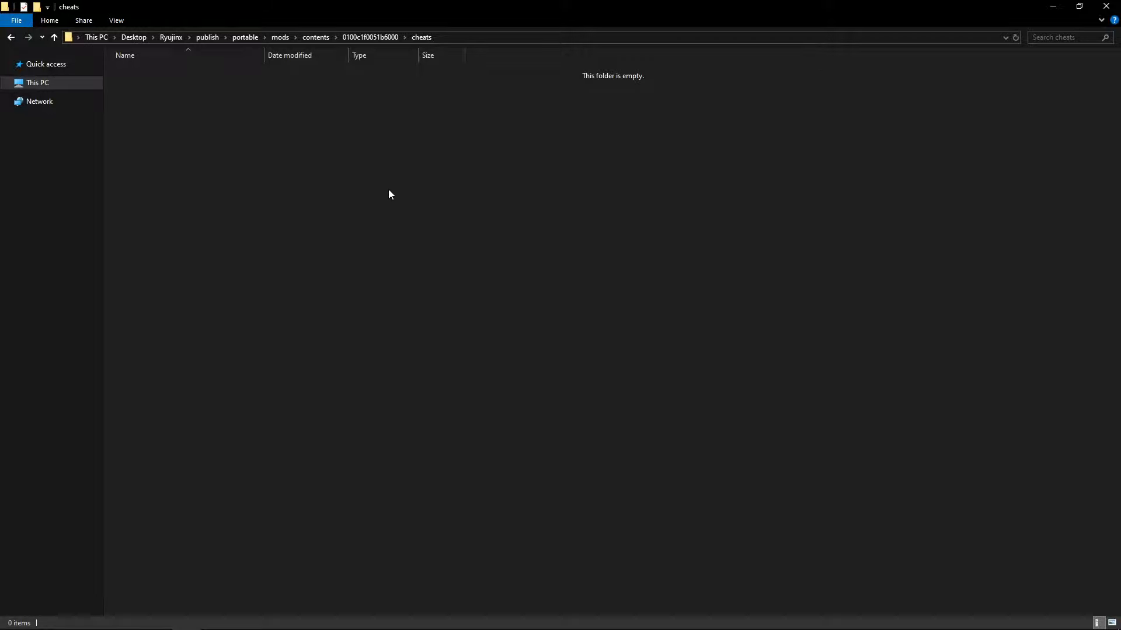
# Step: Paste the 21.9_Ultrawide zip into the cheats folder, extract 1.0.2.pchtxt from its exefs folder there and delete the zip
pyautogui.hotkey('ctrl', 'v')
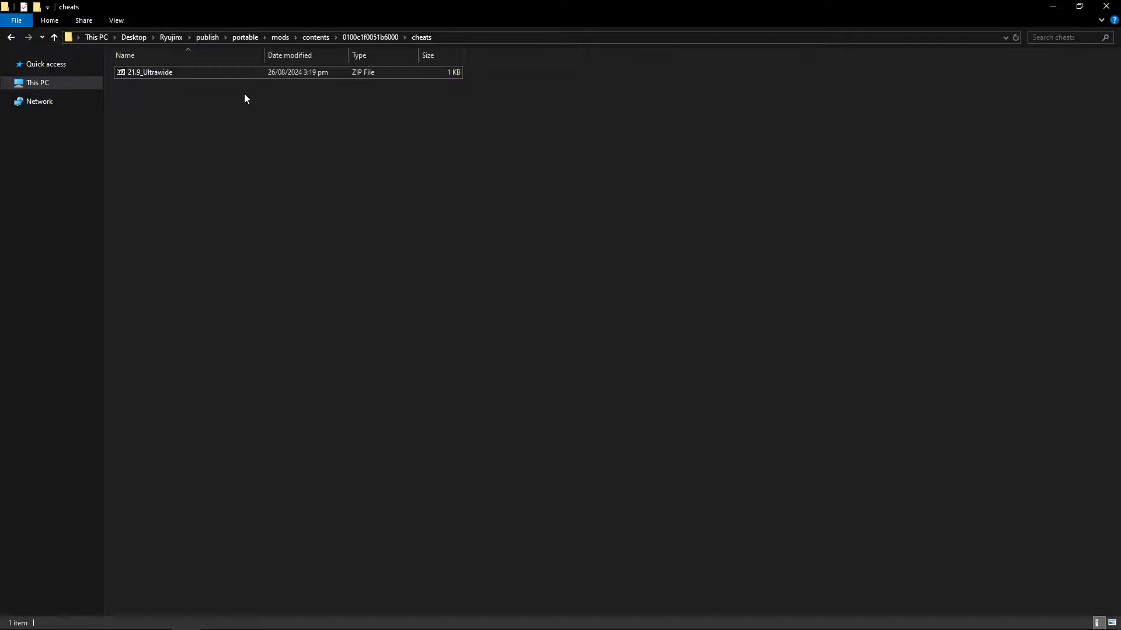
pyautogui.doubleClick(179, 75)
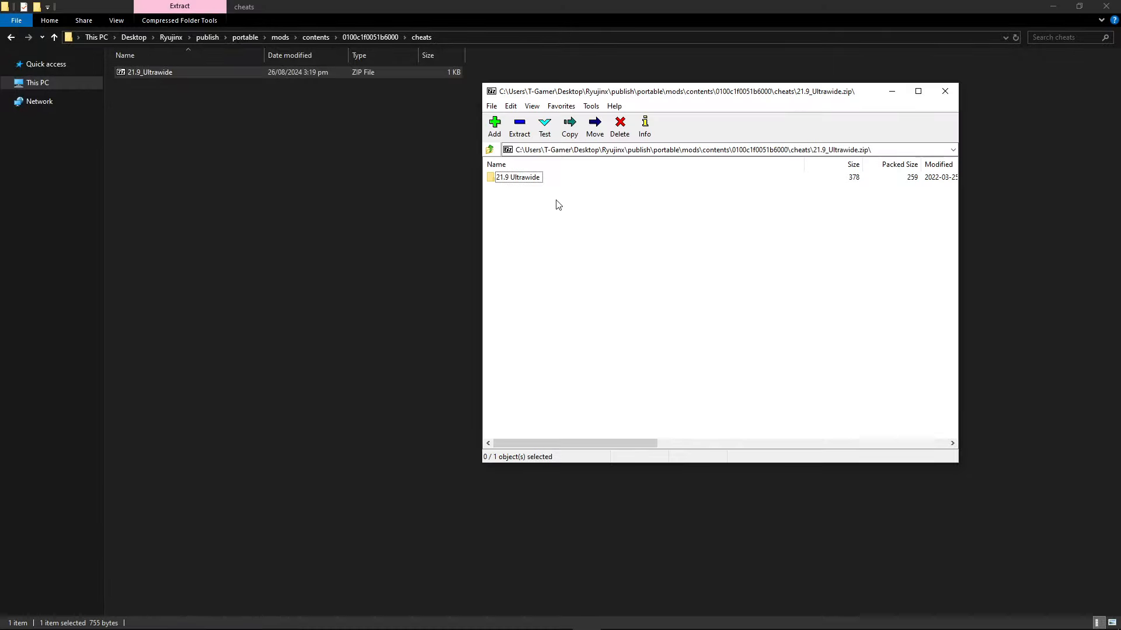
pyautogui.doubleClick(509, 182)
pyautogui.doubleClick(510, 182)
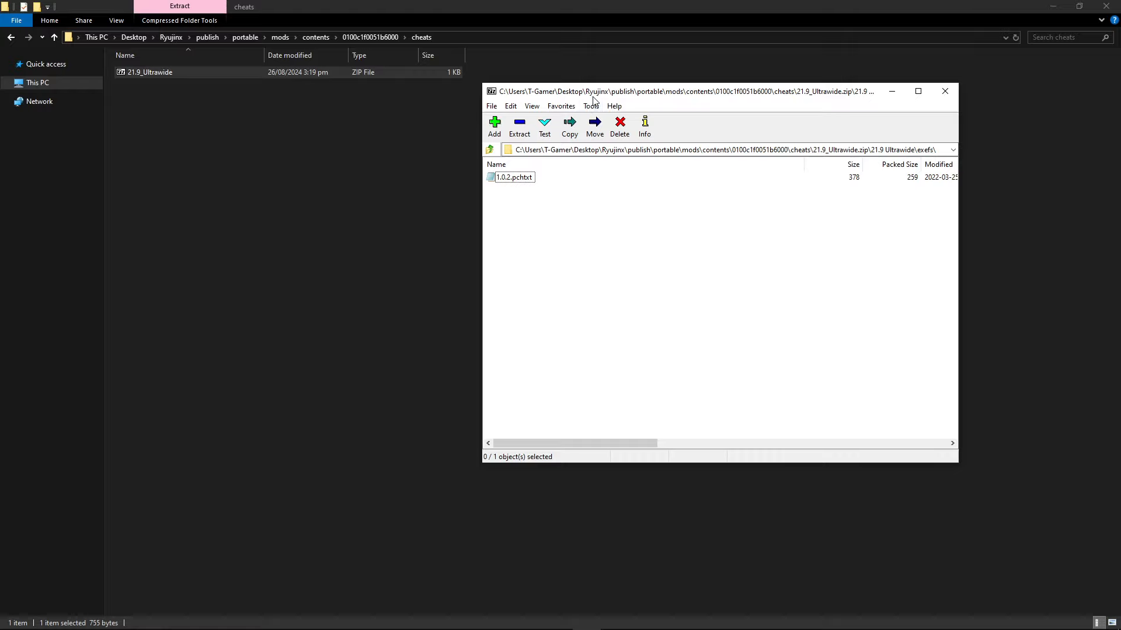
pyautogui.click(516, 183)
pyautogui.moveTo(516, 183); pyautogui.dragTo(444, 174)
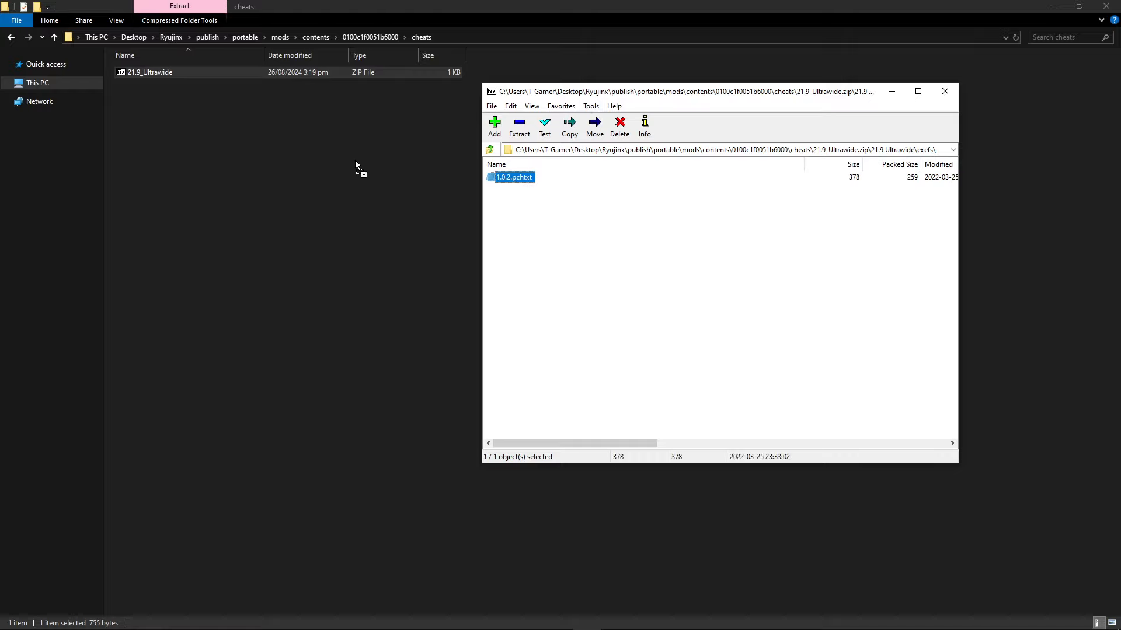
pyautogui.moveTo(356, 161); pyautogui.dragTo(337, 167)
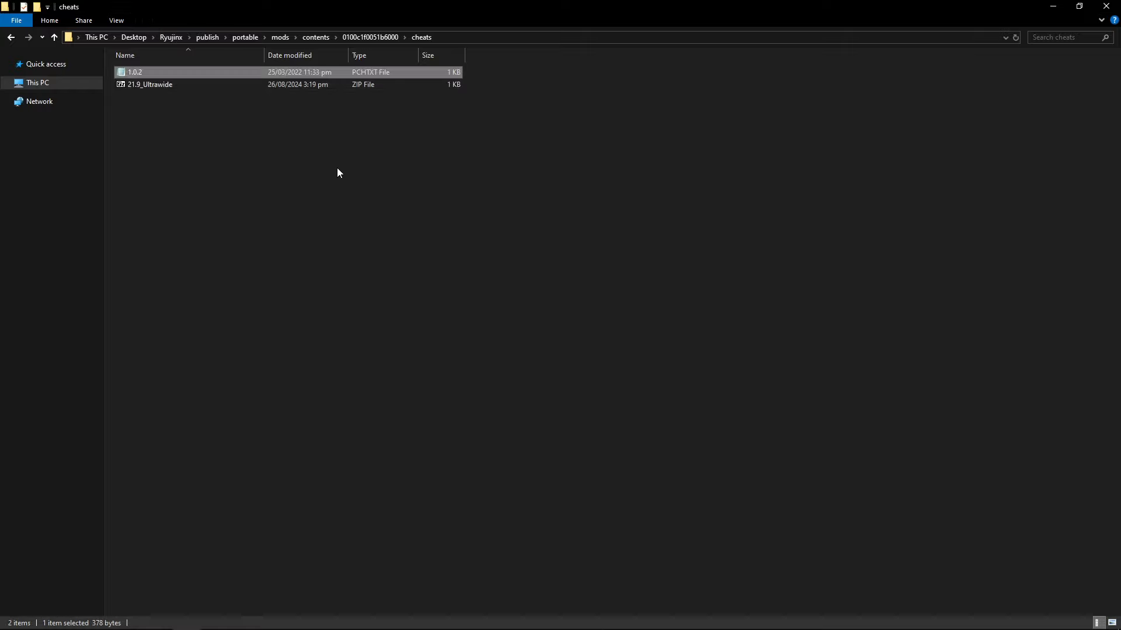
pyautogui.click(170, 88)
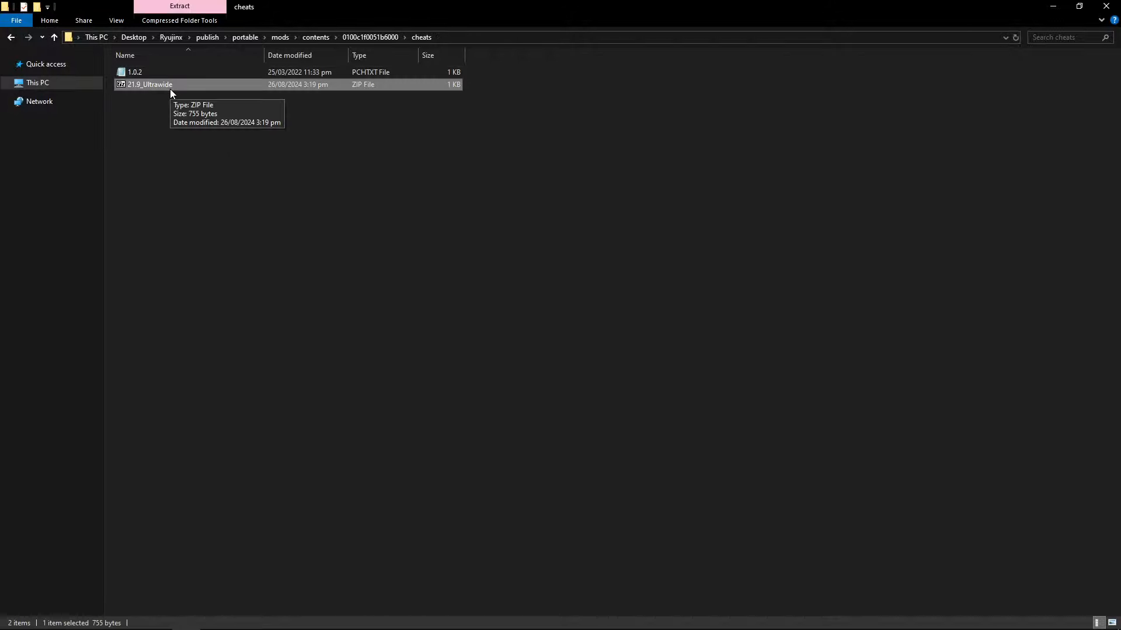
pyautogui.press('Delete')
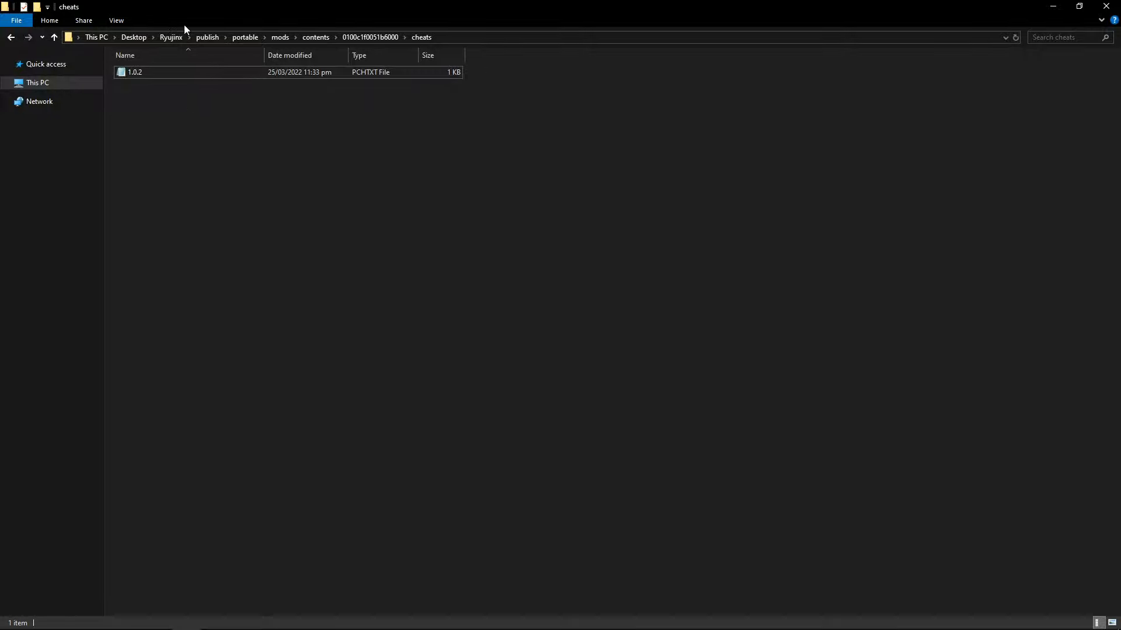
# Step: Show file name extensions in File Explorer and rename 1.0.2.pchtxt in the cheats folder to 1.0.2.txt
pyautogui.click(121, 20)
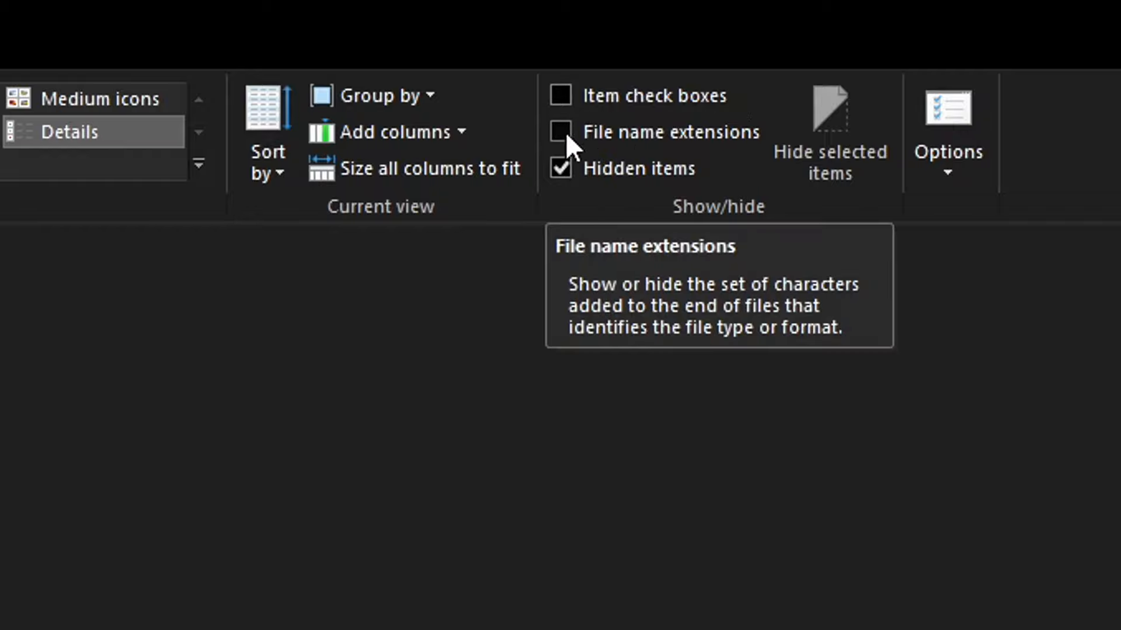
pyautogui.click(566, 132)
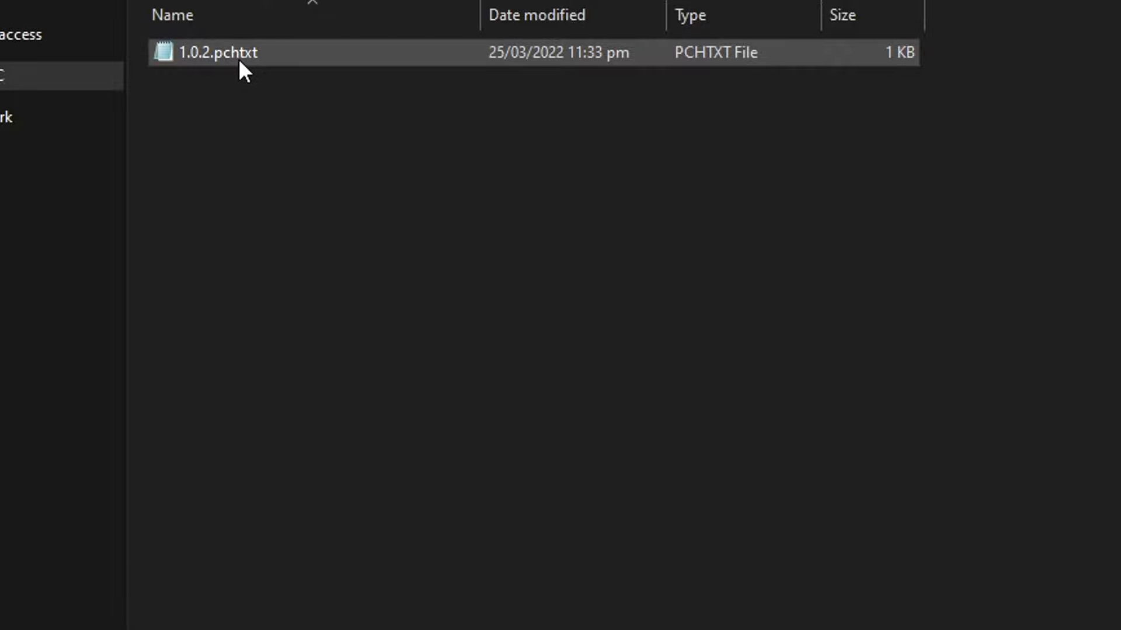
pyautogui.rightClick(246, 56)
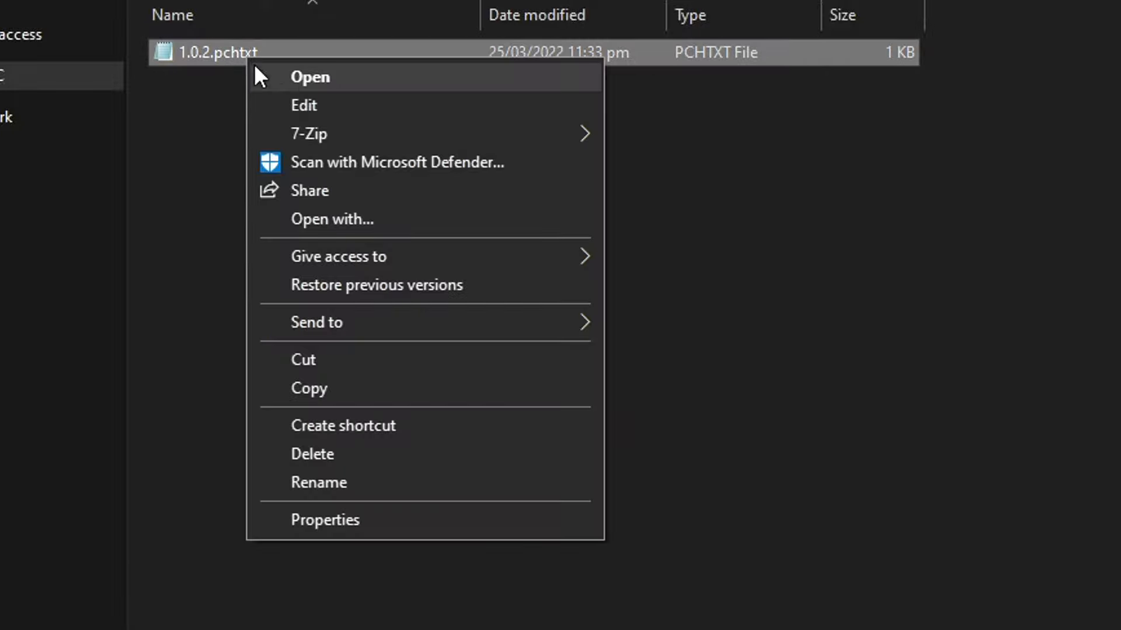
pyautogui.click(343, 482)
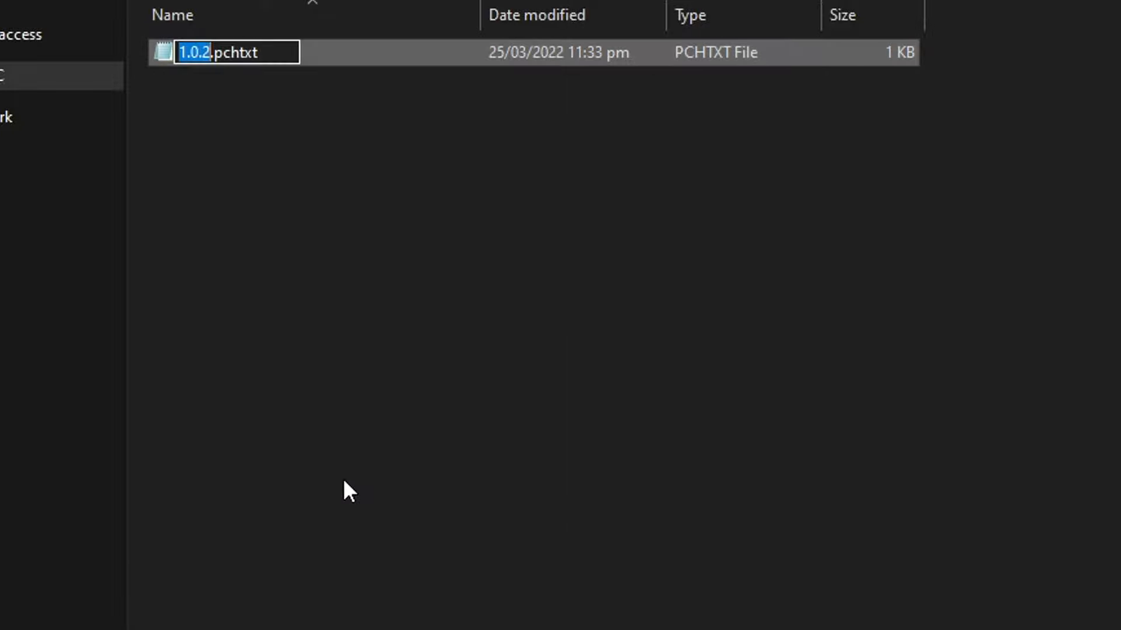
pyautogui.click(232, 52)
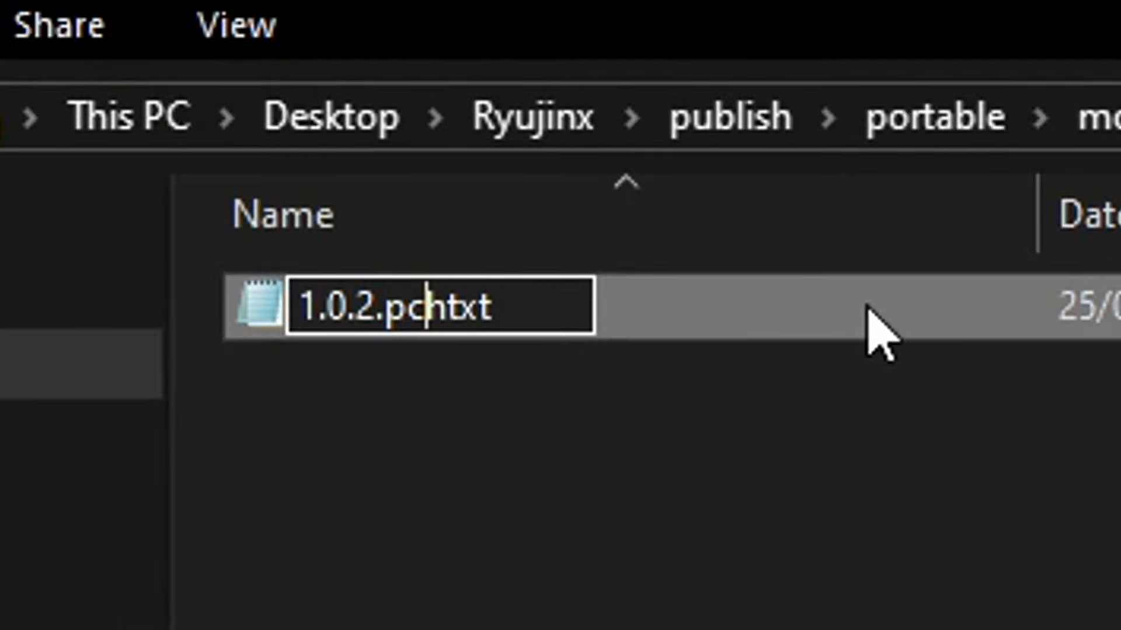
pyautogui.press('Right')
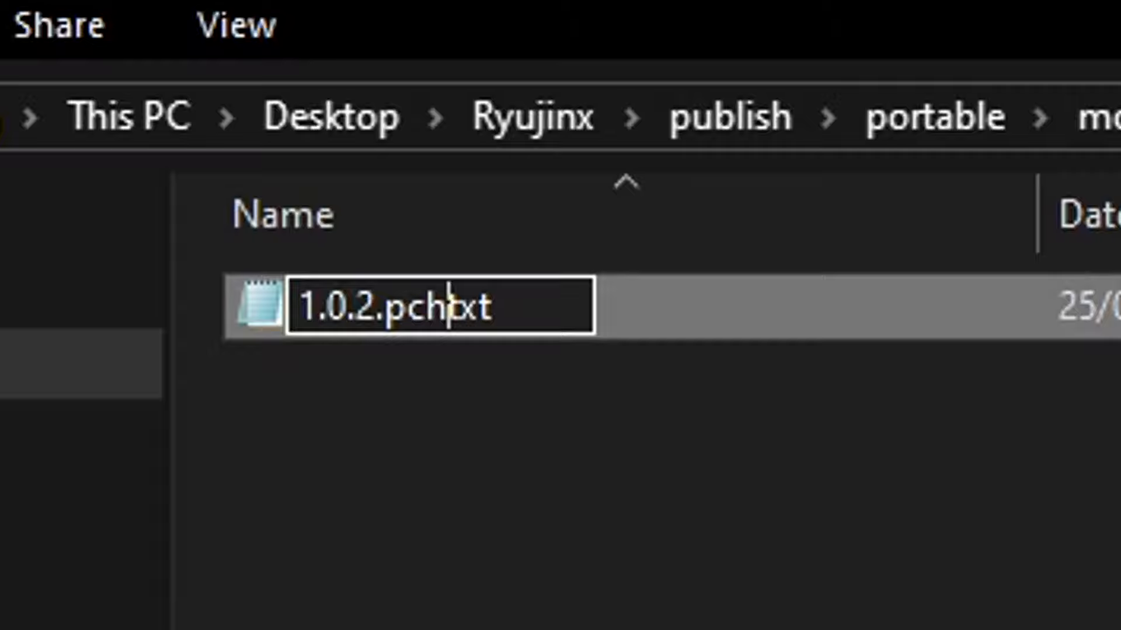
pyautogui.press('BackSpace')
pyautogui.press('BackSpace')
pyautogui.press('BackSpace')
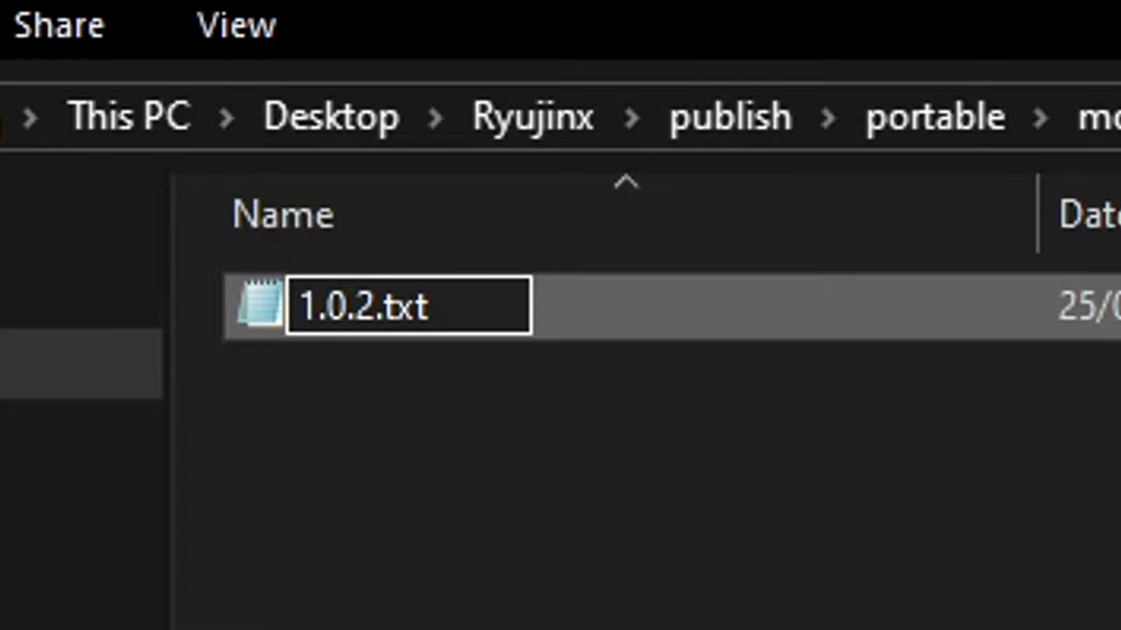
pyautogui.press('Return')
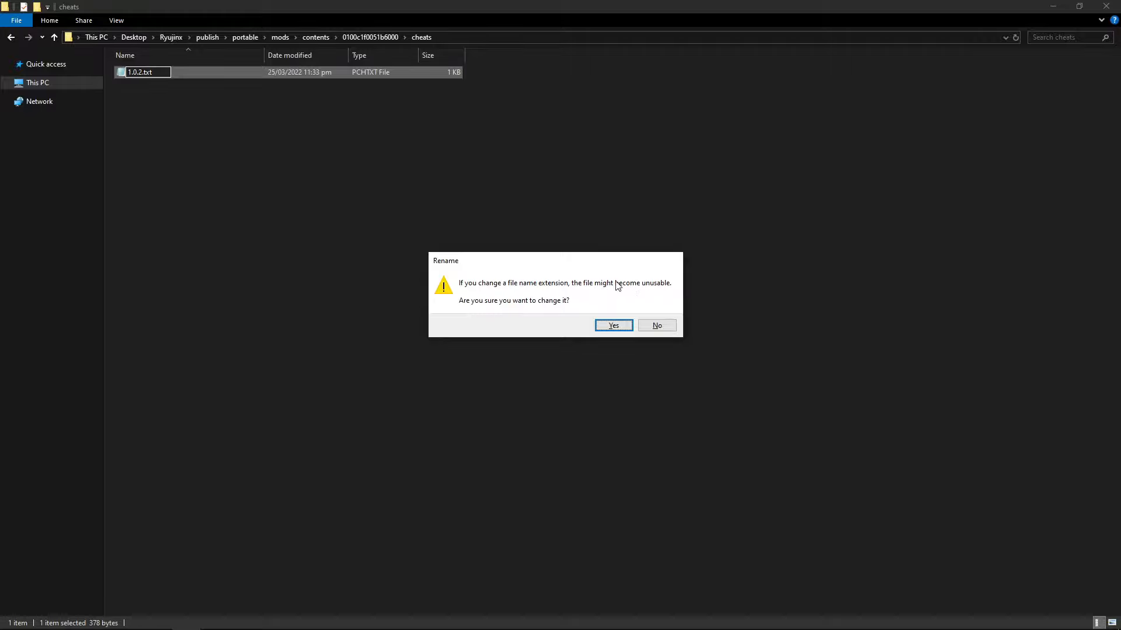
pyautogui.click(613, 326)
pyautogui.click(211, 122)
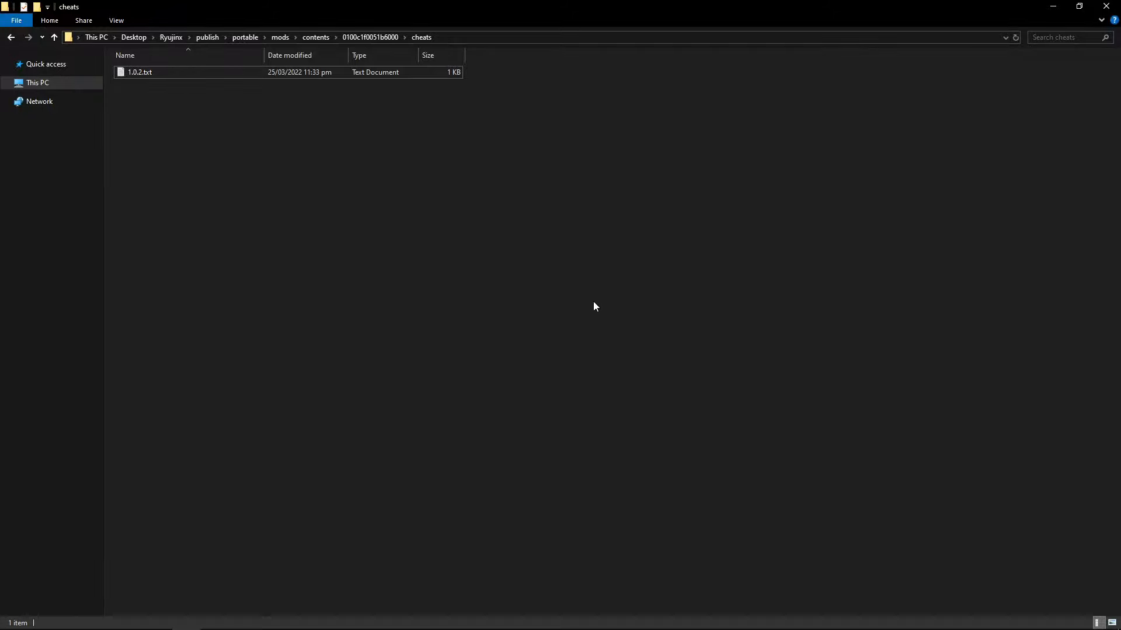
# Step: Switch to Ryujinx, open the Cheats Manager for Donkey Kong Country: Tropical Freeze and copy its BuildId
pyautogui.moveTo(557, 617)
pyautogui.click(605, 551)
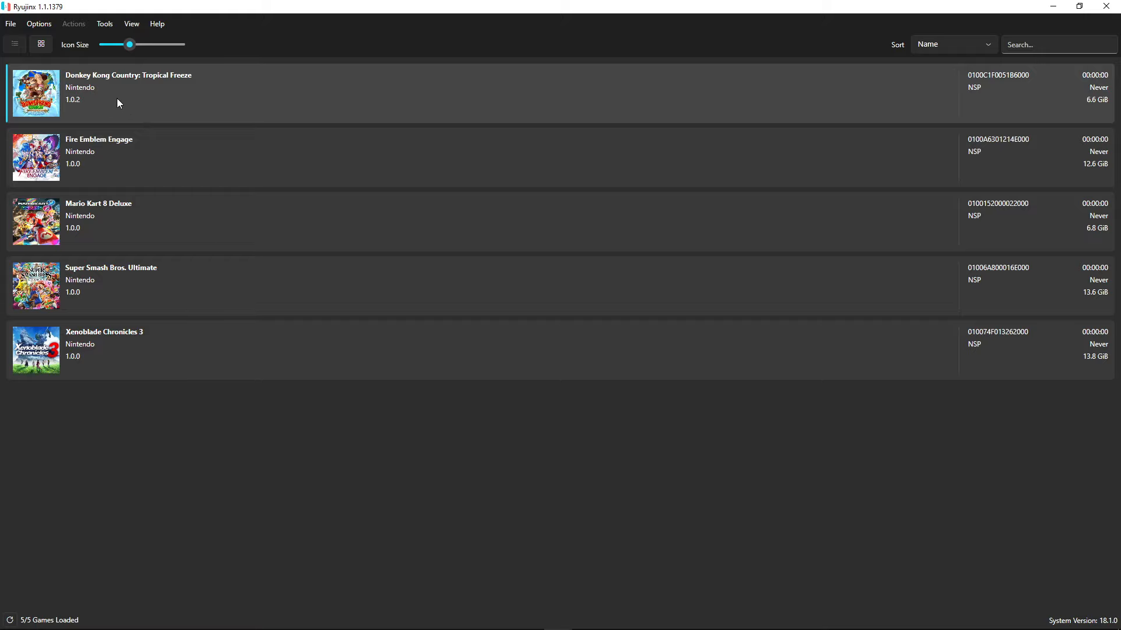
pyautogui.rightClick(115, 97)
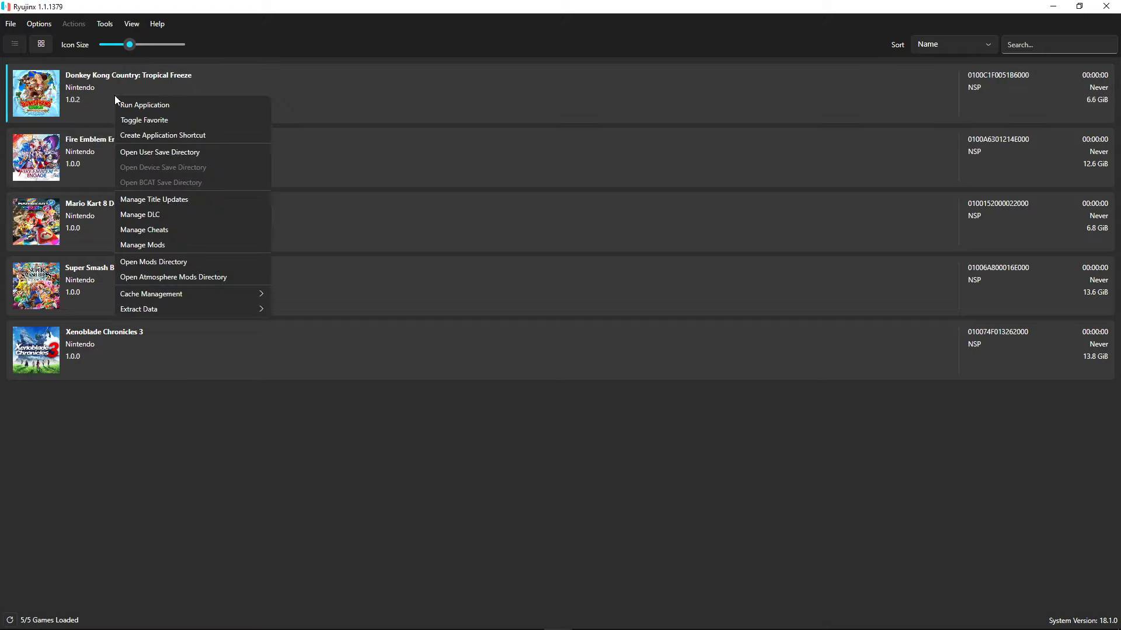
pyautogui.click(181, 232)
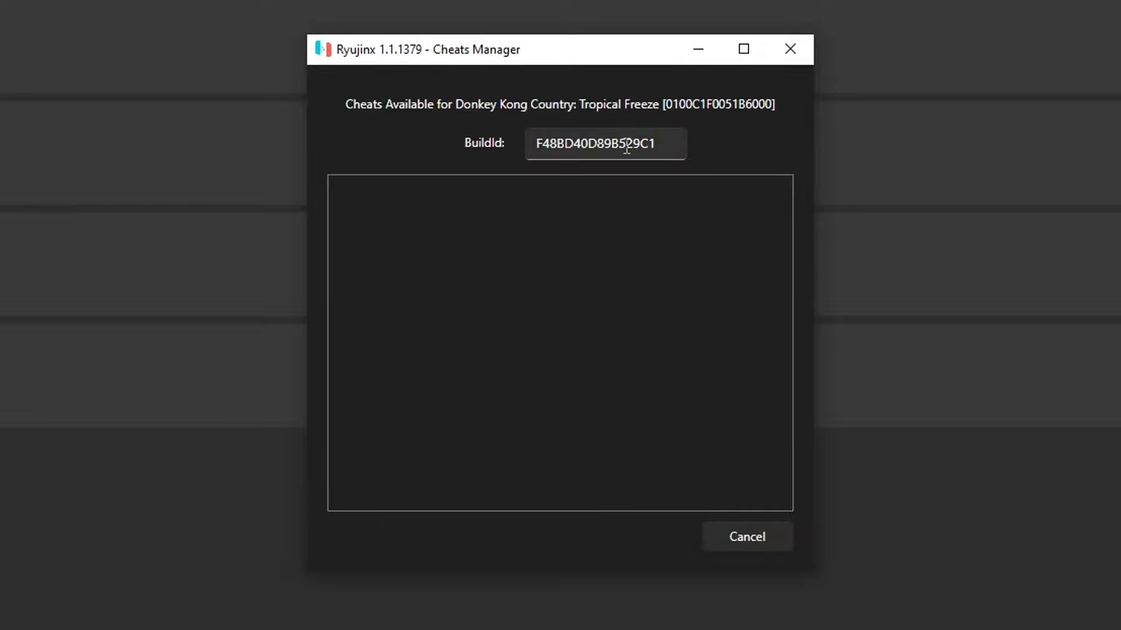
pyautogui.click(664, 145)
pyautogui.moveTo(656, 145); pyautogui.dragTo(532, 144)
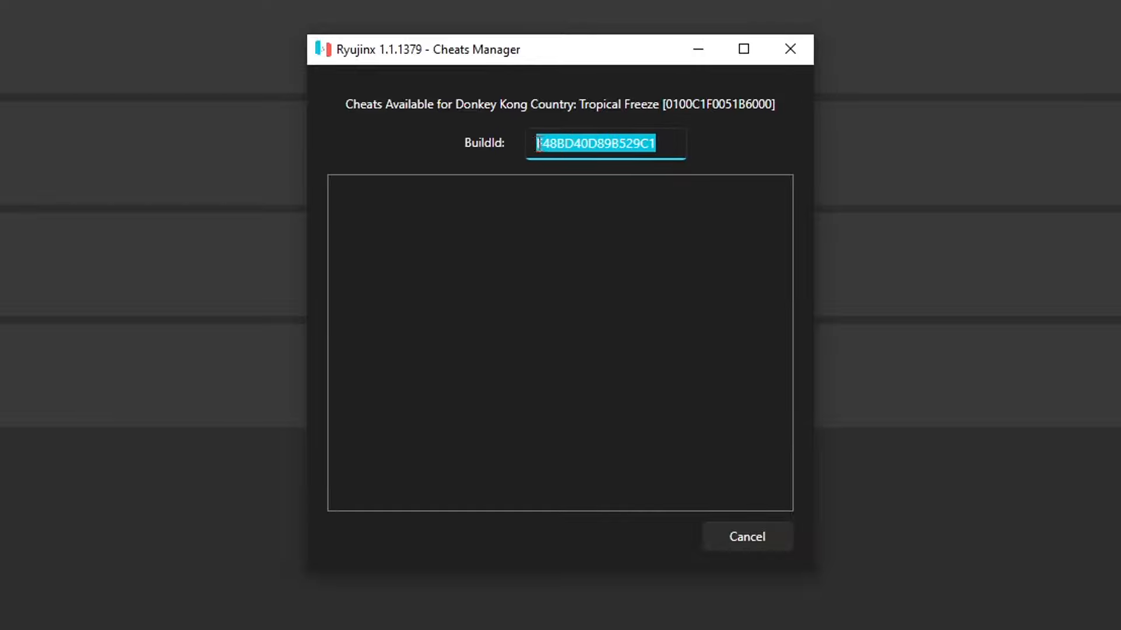
pyautogui.rightClick(584, 145)
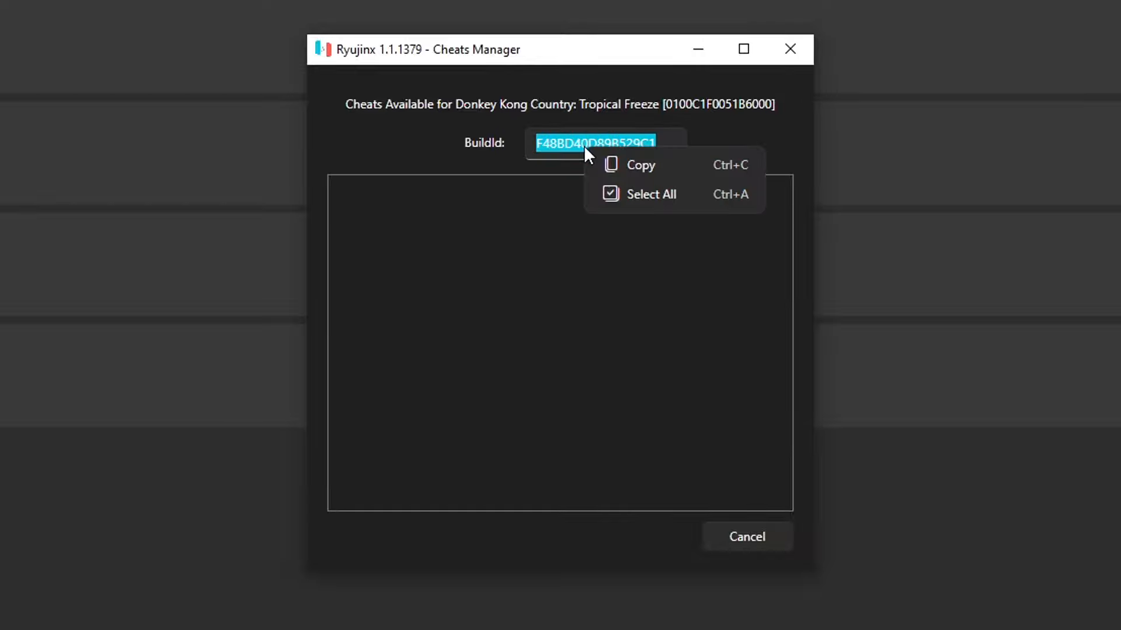
pyautogui.click(642, 166)
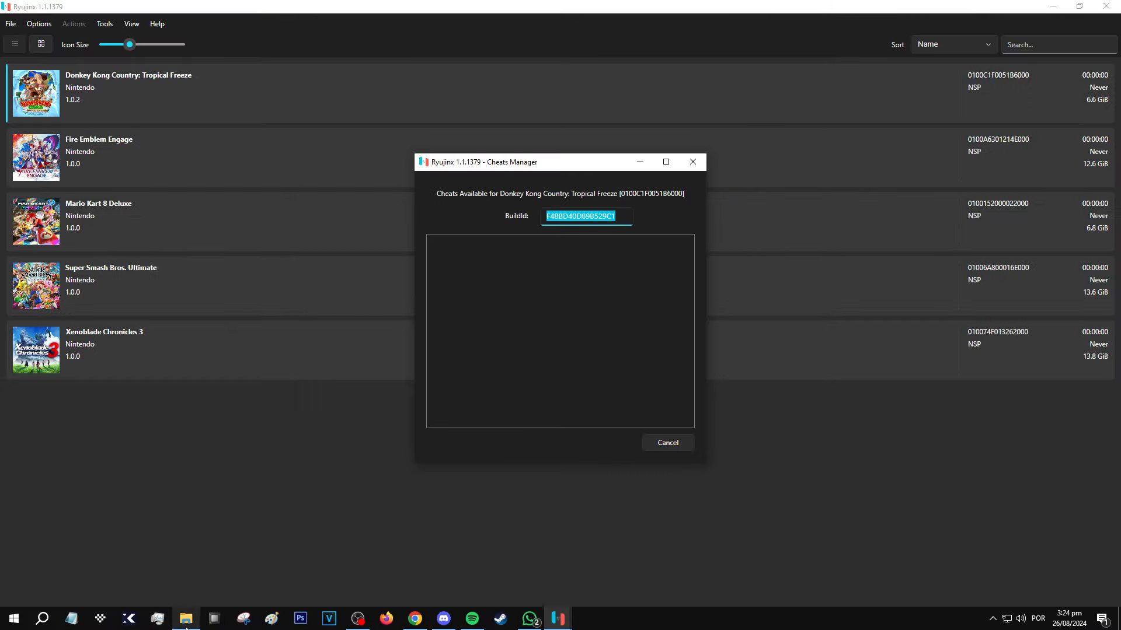
# Step: Return to the cheats folder in File Explorer and rename 1.0.2.txt to the copied BuildId, F48BD40D89B529C1.txt
pyautogui.click(186, 625)
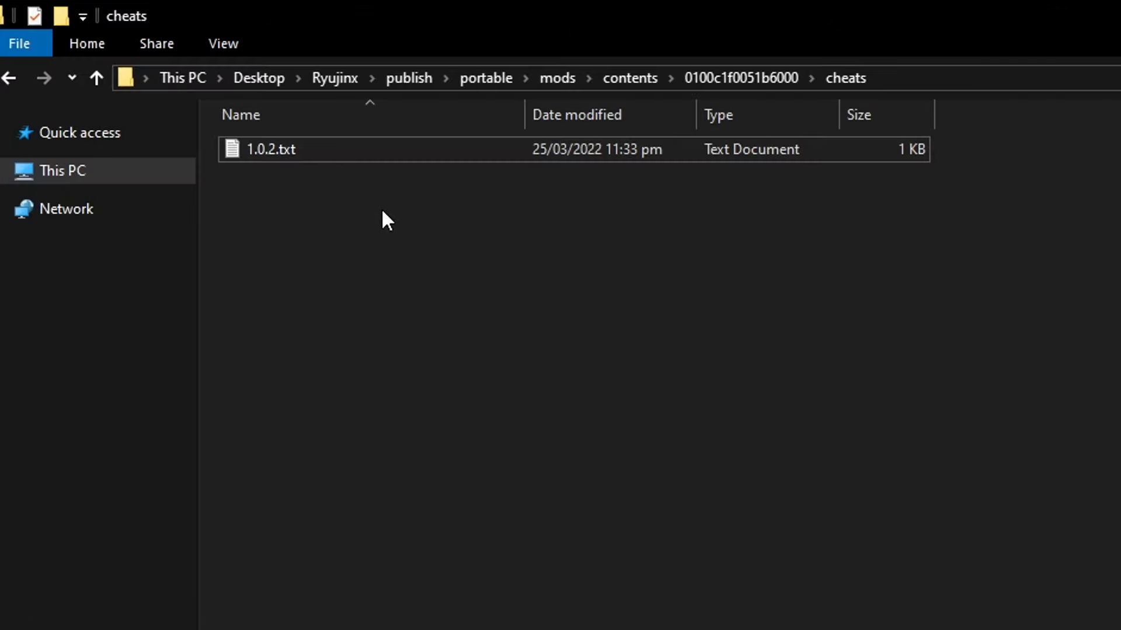
pyautogui.rightClick(278, 146)
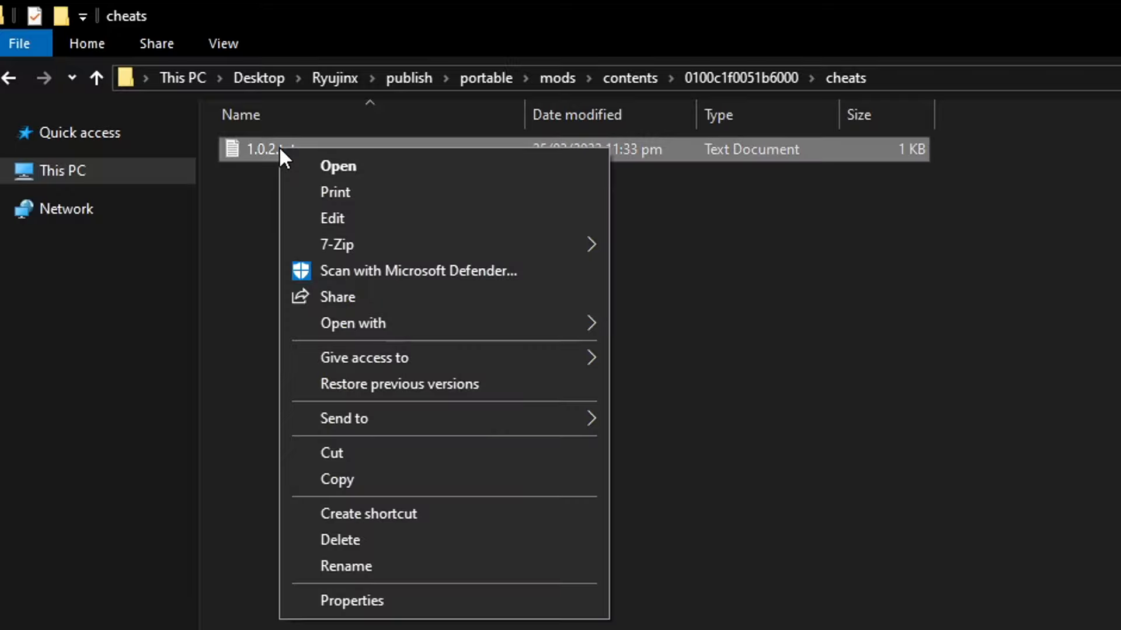
pyautogui.click(367, 564)
pyautogui.press('BackSpace')
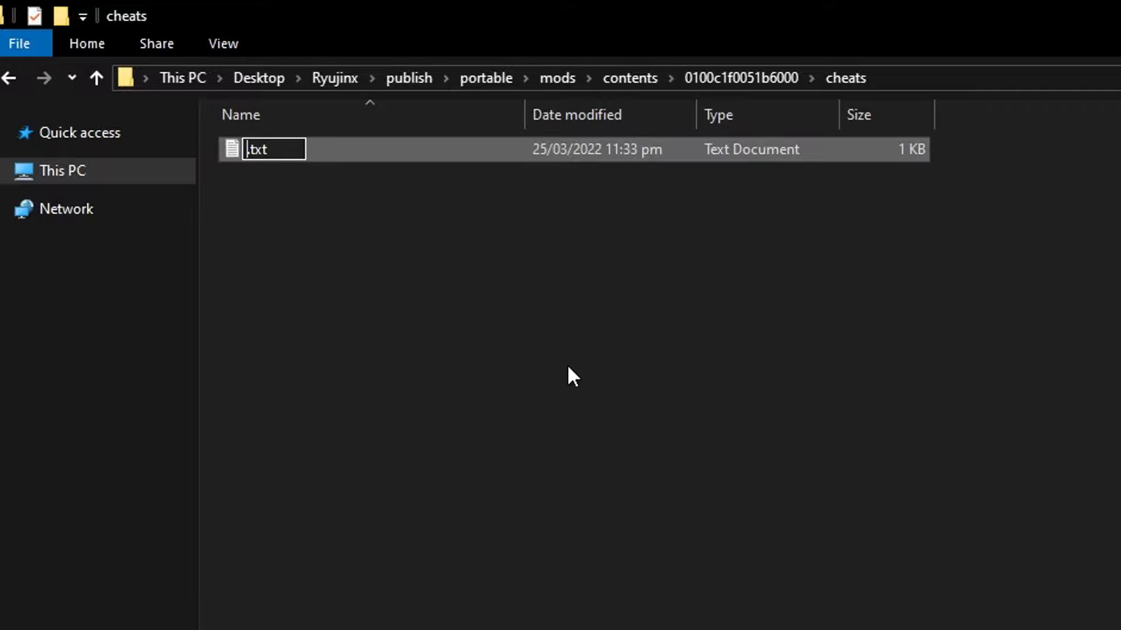
pyautogui.hotkey('ctrl', 'v')
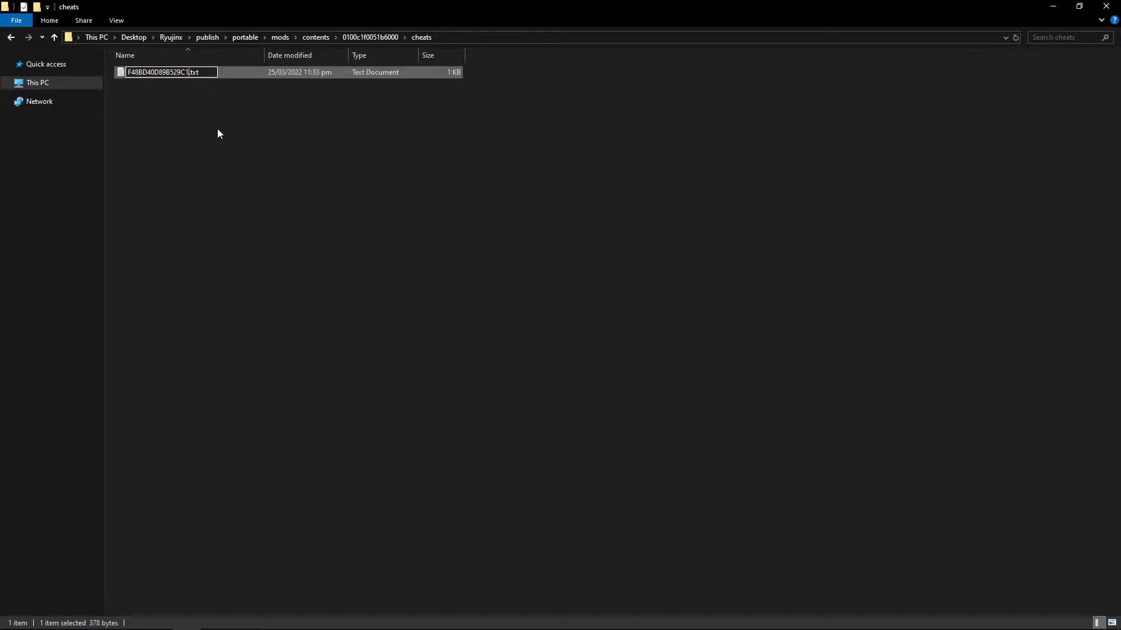
pyautogui.press('Return')
pyautogui.click(325, 144)
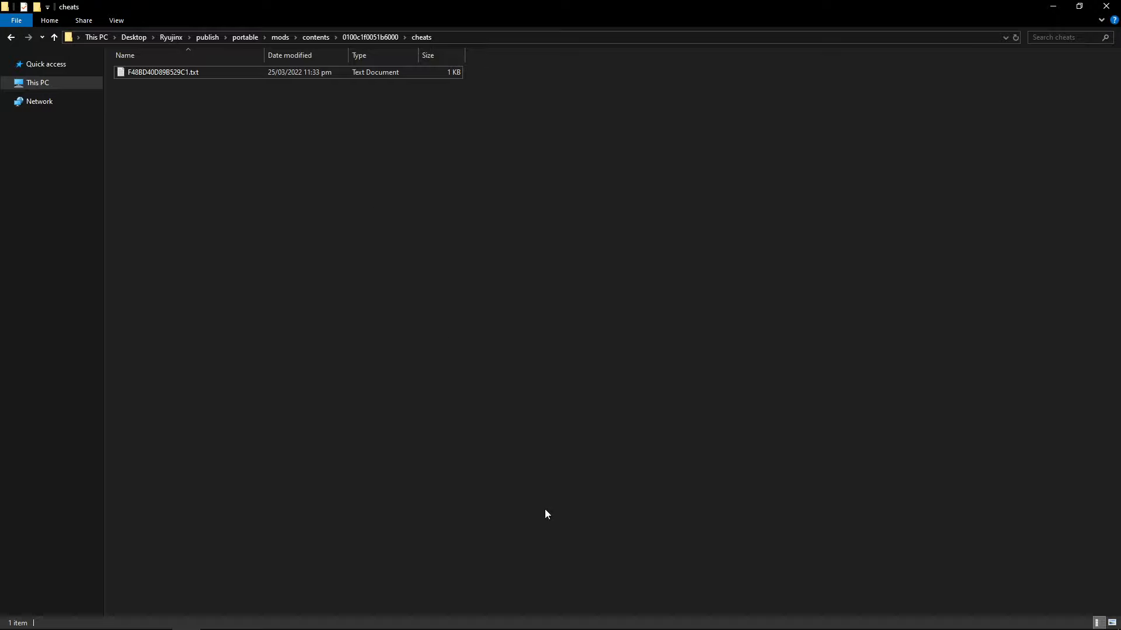
# Step: Reopen the Tropical Freeze Cheats Manager in Ryujinx, tick the F48BD40D89B529C1 cheat entry and close the manager without saving
pyautogui.moveTo(558, 619)
pyautogui.click(588, 573)
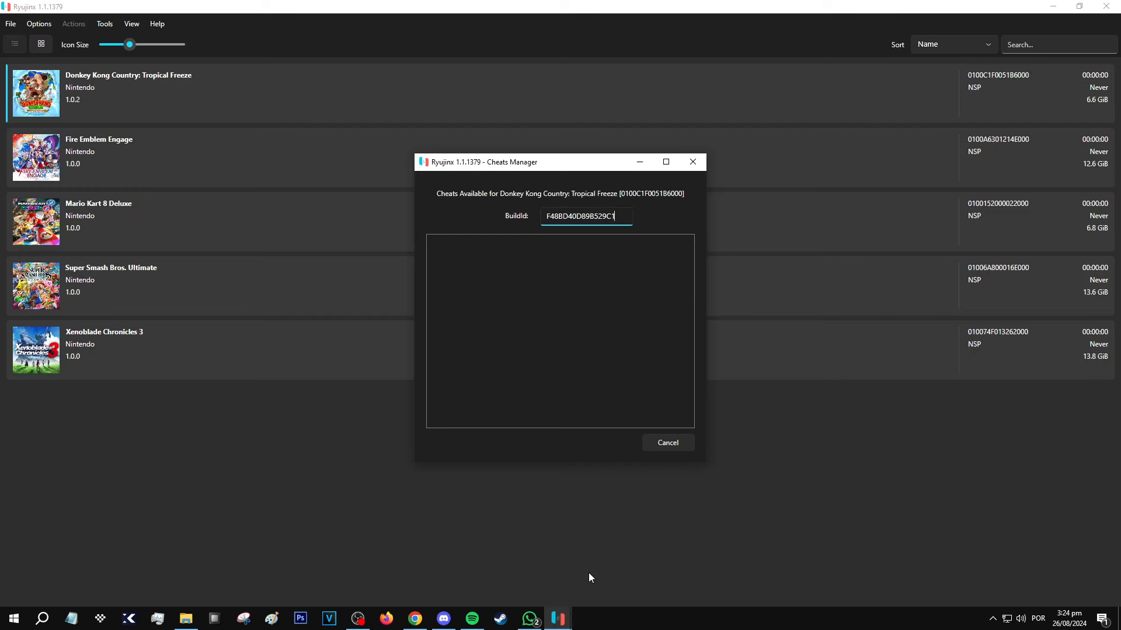
pyautogui.click(667, 443)
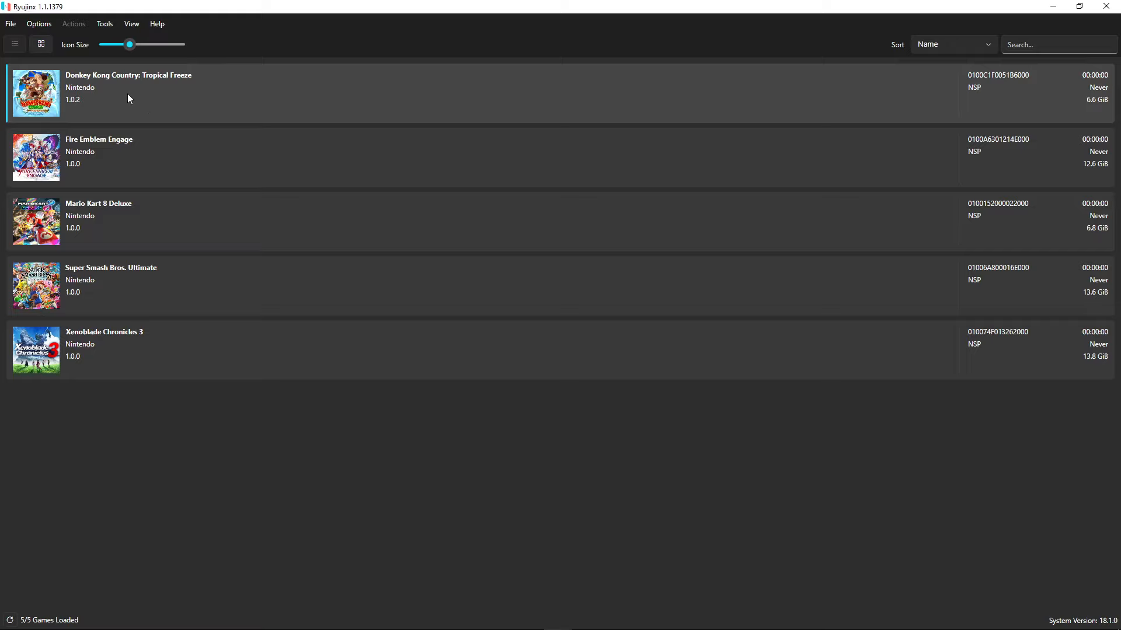
pyautogui.rightClick(124, 94)
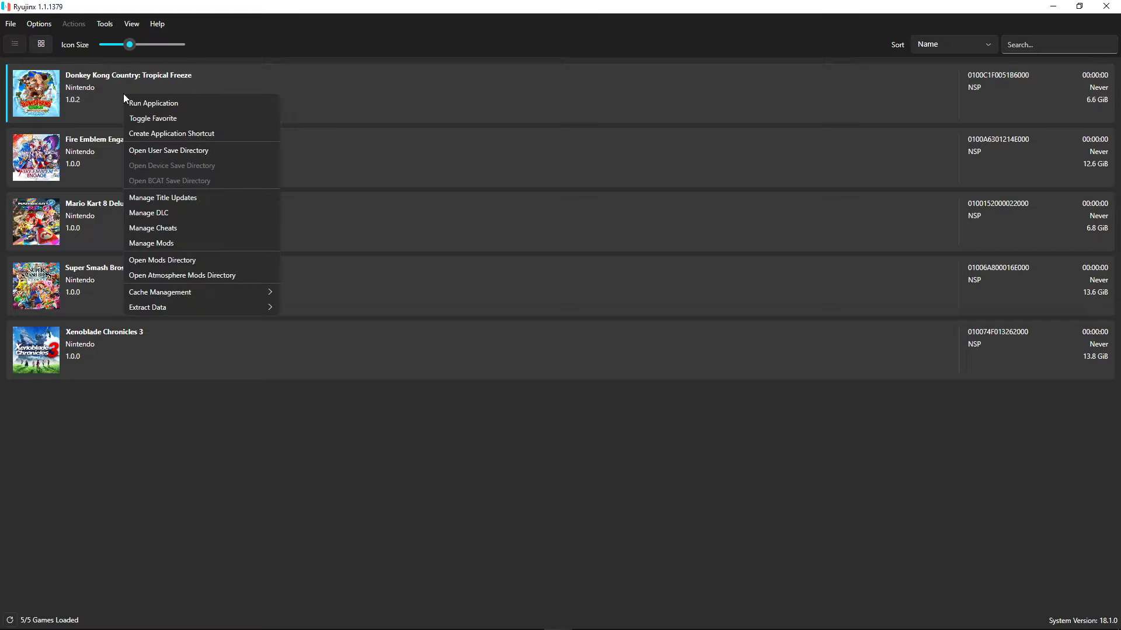
pyautogui.click(155, 229)
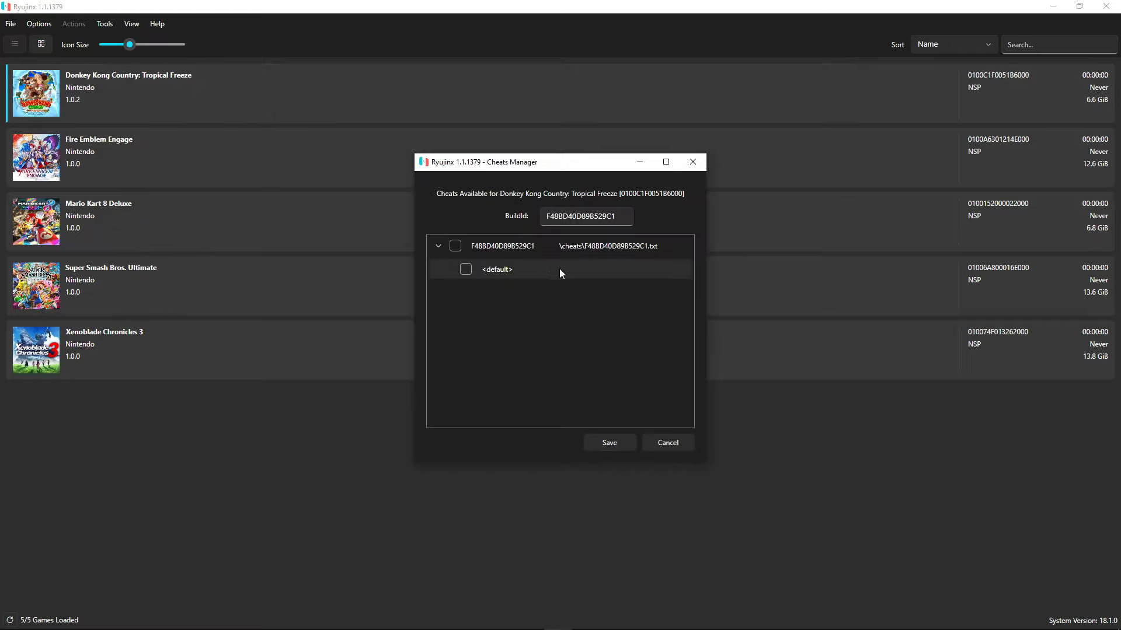
pyautogui.click(456, 245)
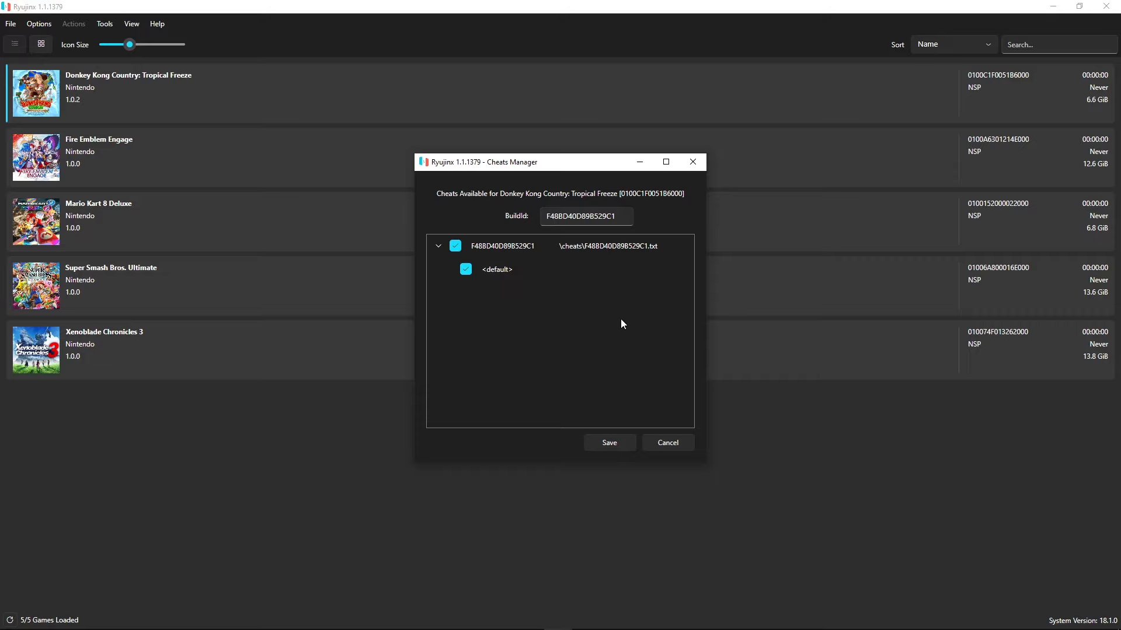
pyautogui.click(666, 442)
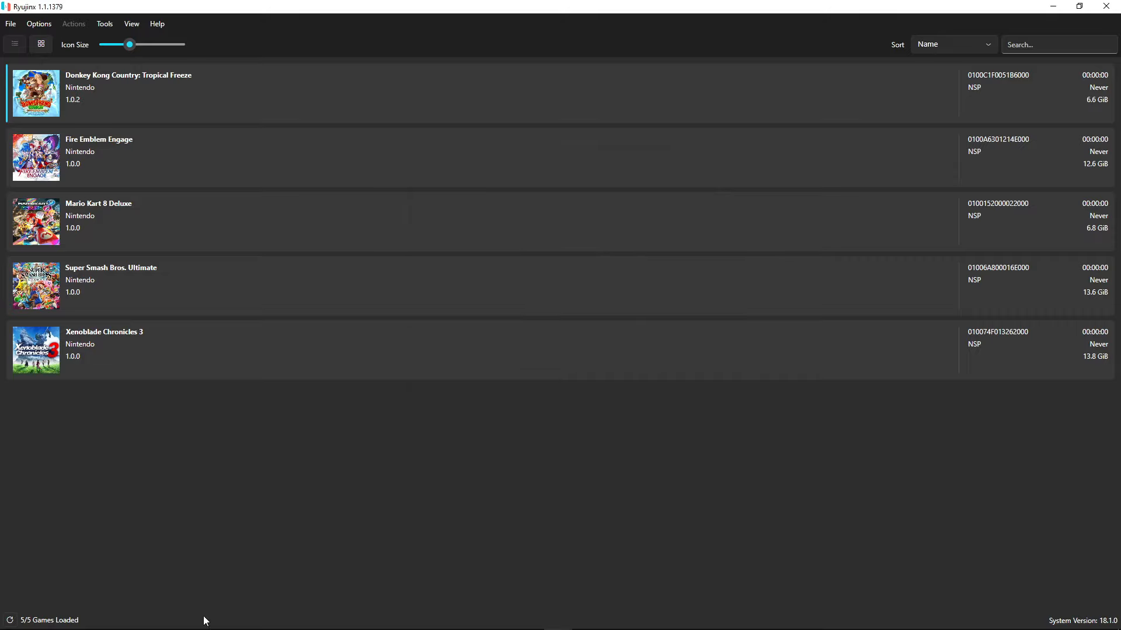
pyautogui.click(183, 620)
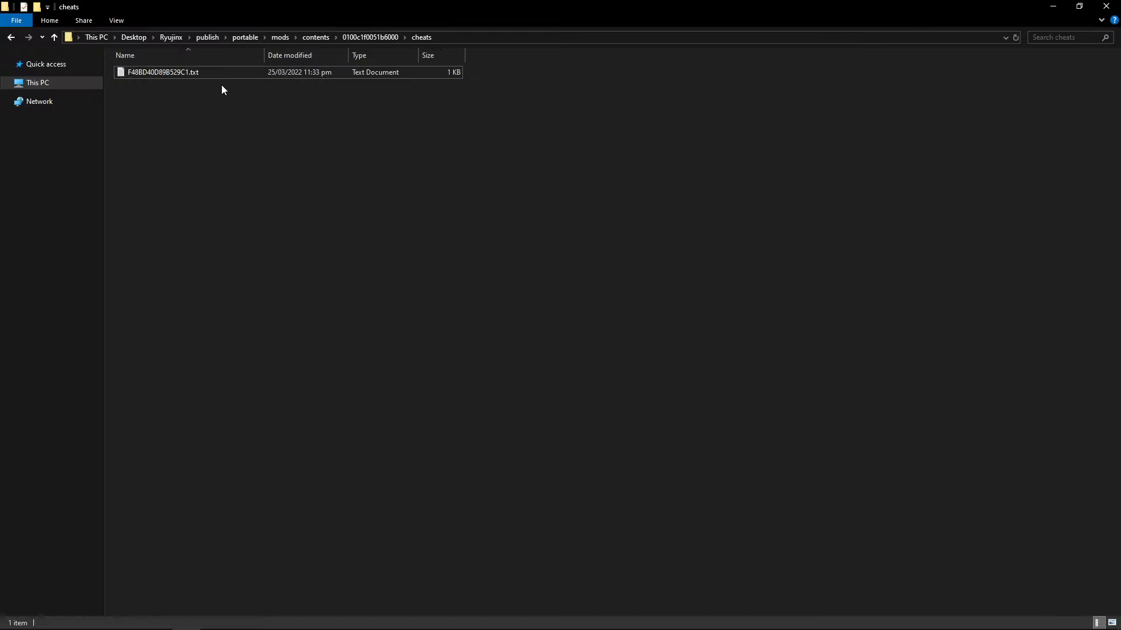
pyautogui.click(165, 73)
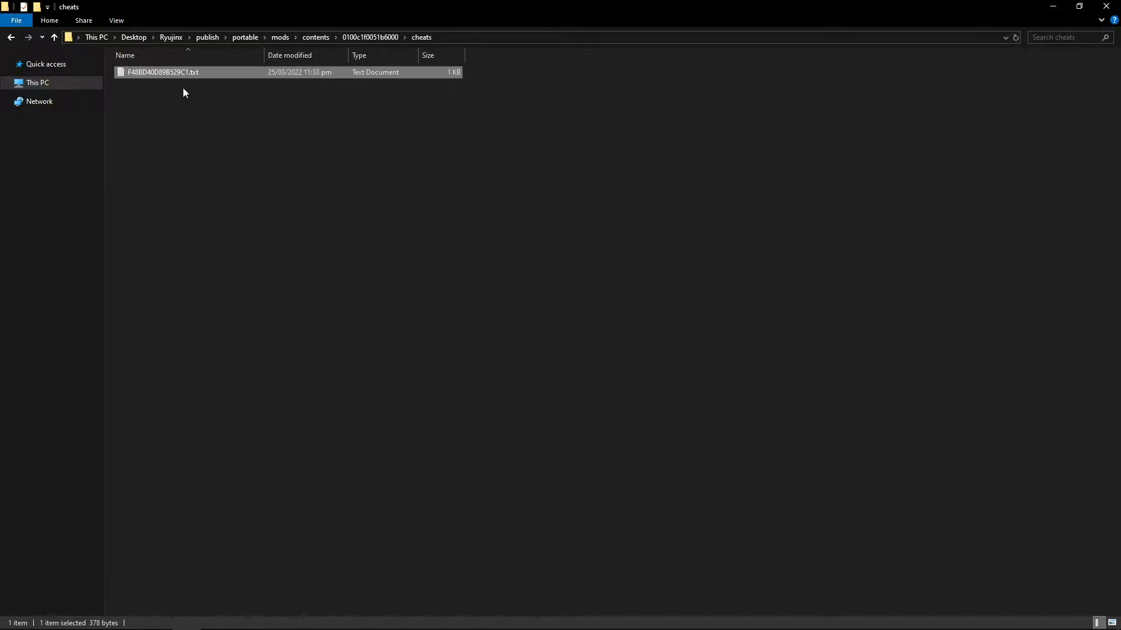
pyautogui.click(185, 86)
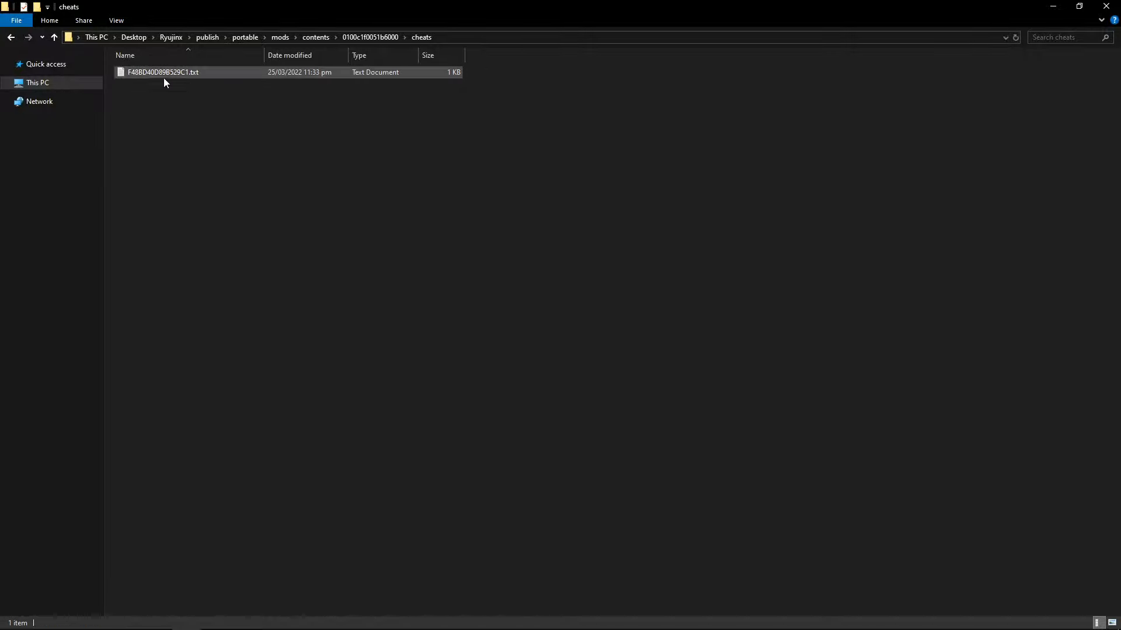
pyautogui.doubleClick(170, 73)
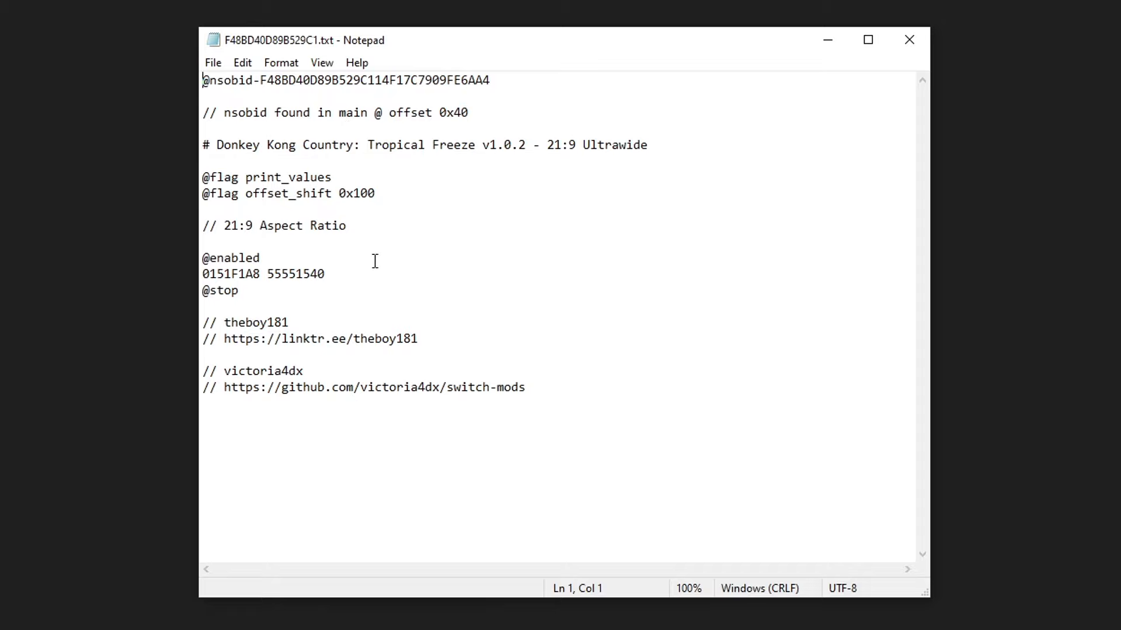
pyautogui.click(282, 274)
pyautogui.moveTo(329, 274); pyautogui.dragTo(203, 273)
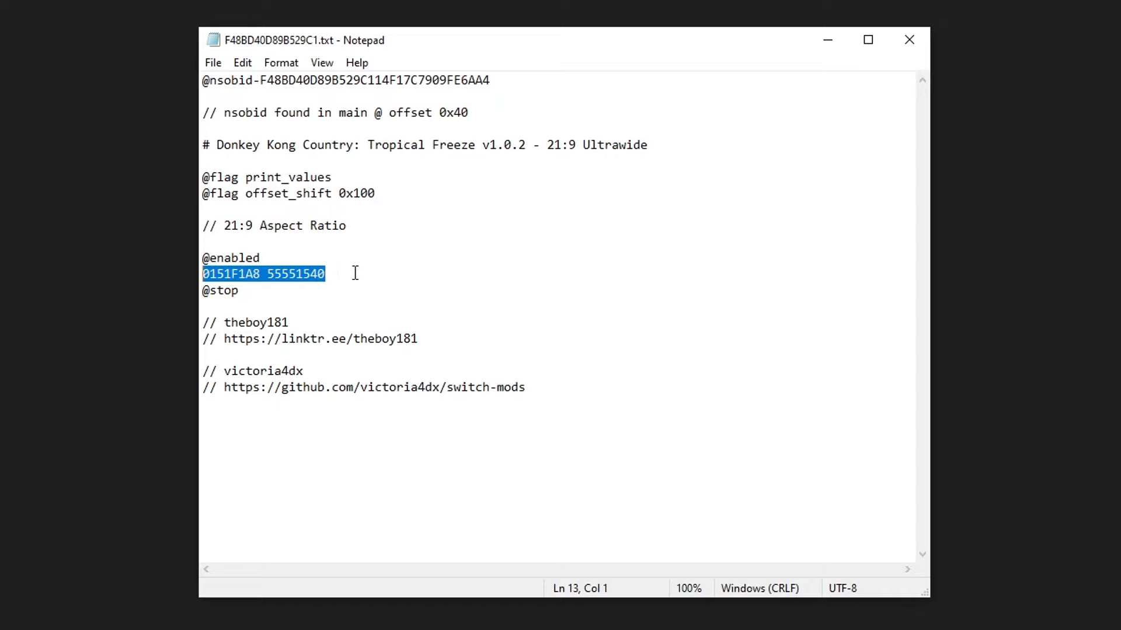
pyautogui.click(259, 274)
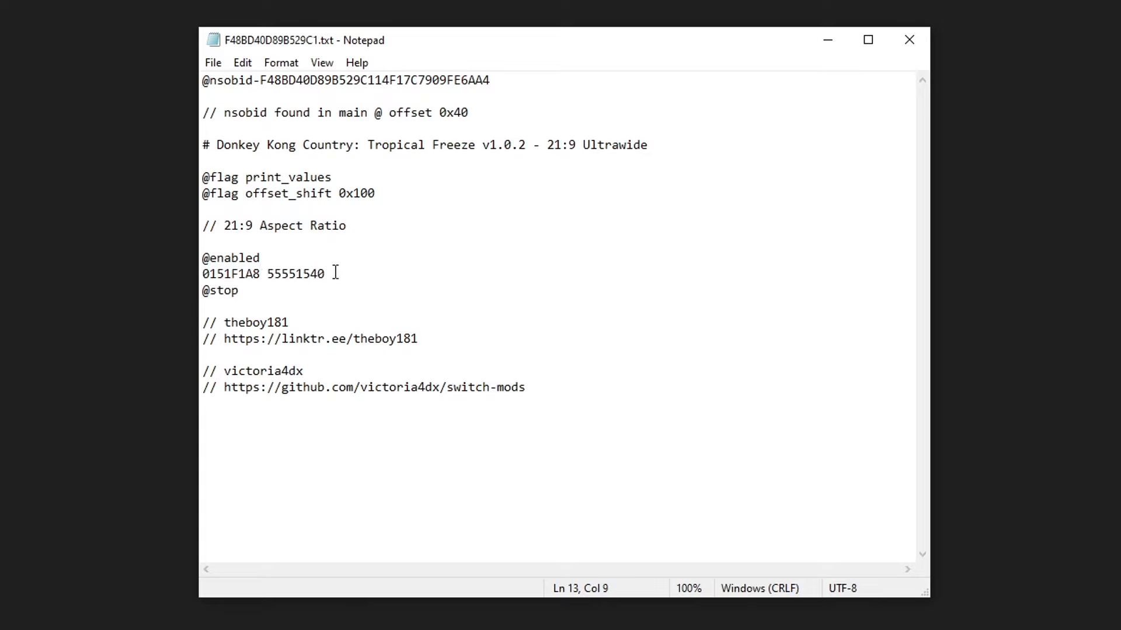
# Step: Delete all text before and after the code line 0151F1A8 55551540 in the cheat file
pyautogui.moveTo(534, 386); pyautogui.dragTo(170, 287)
pyautogui.press('BackSpace')
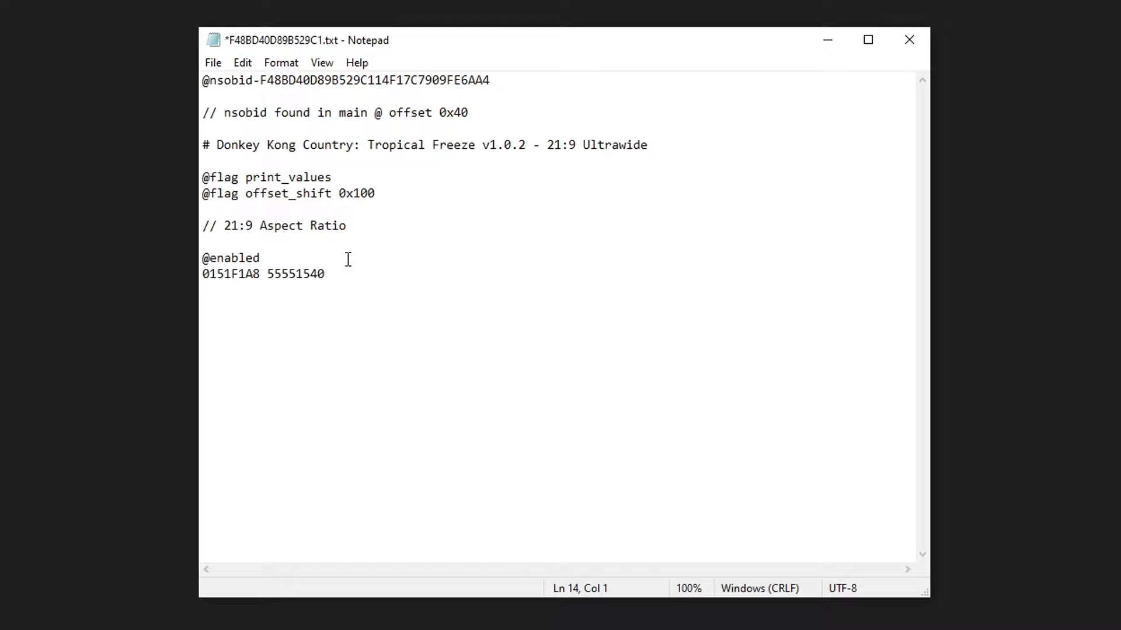
pyautogui.moveTo(292, 253); pyautogui.dragTo(192, 72)
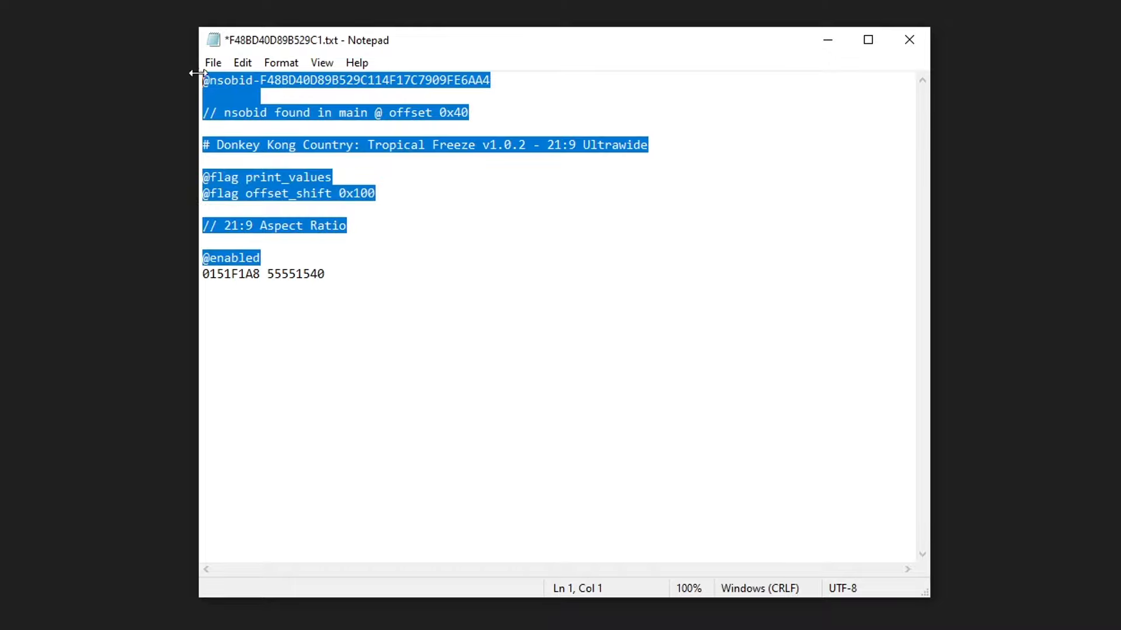
pyautogui.press('BackSpace')
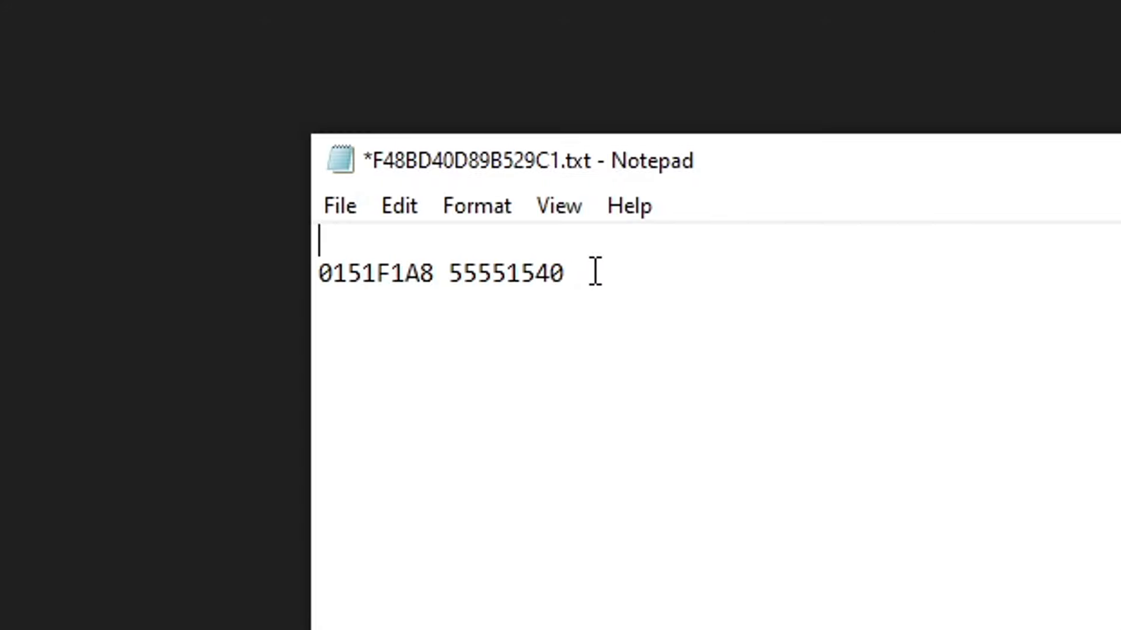
# Step: Add the header [Ultra Wide 21:9] above the code line in the cheat file, save it and close Notepad
pyautogui.click(424, 236)
pyautogui.write('[Ultra Wide ')
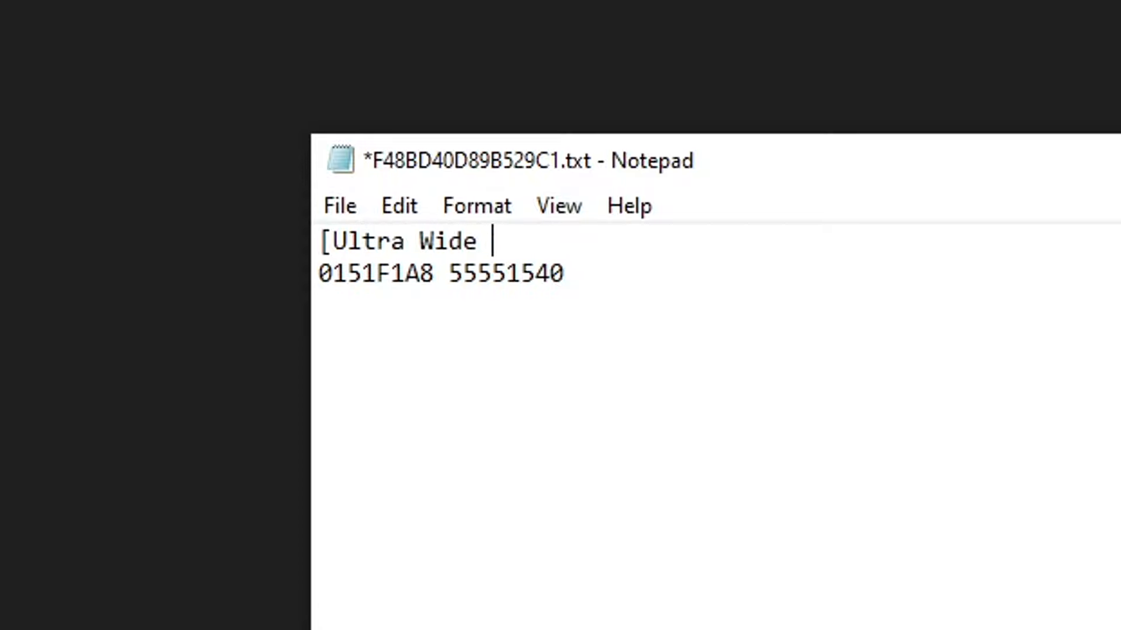
pyautogui.write('21:9]')
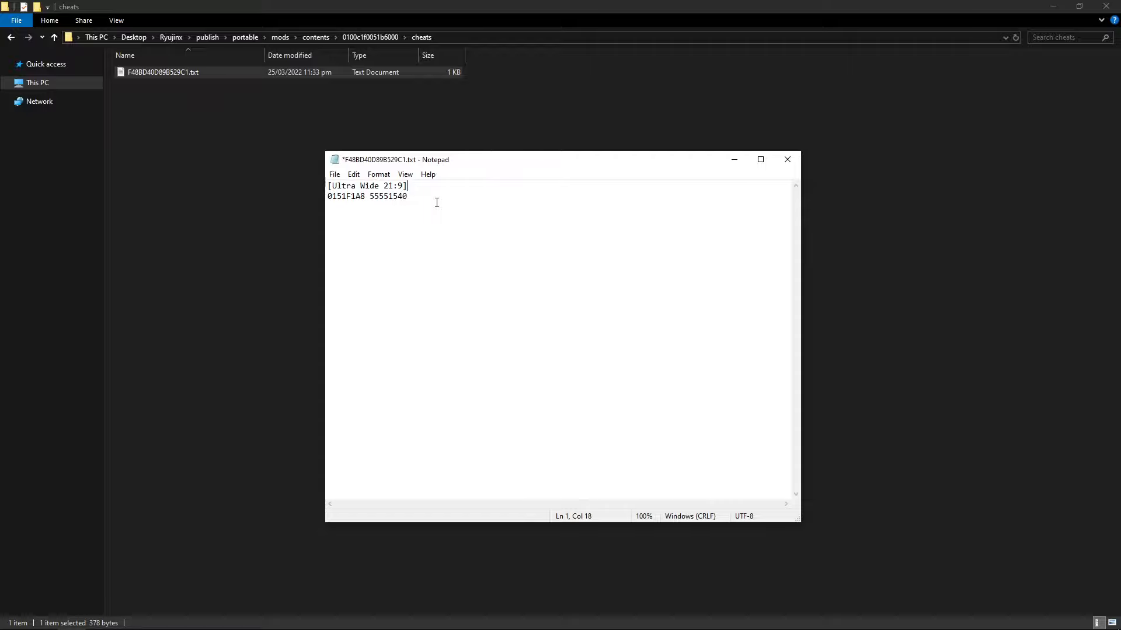
pyautogui.hotkey('ctrl', 's')
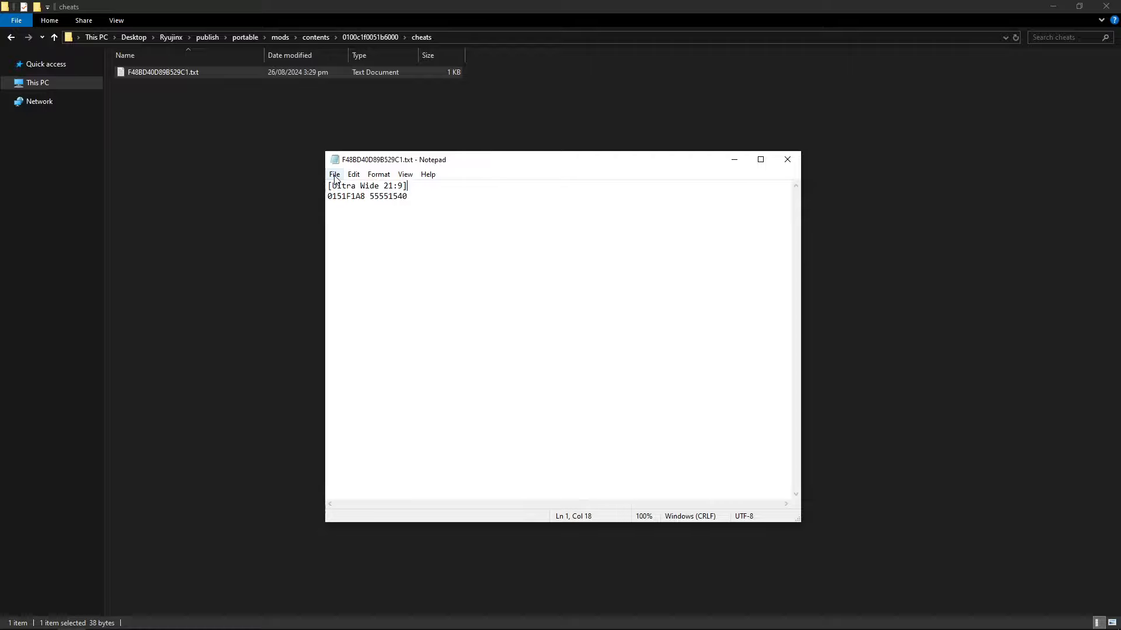
pyautogui.click(334, 174)
pyautogui.click(536, 202)
pyautogui.click(786, 160)
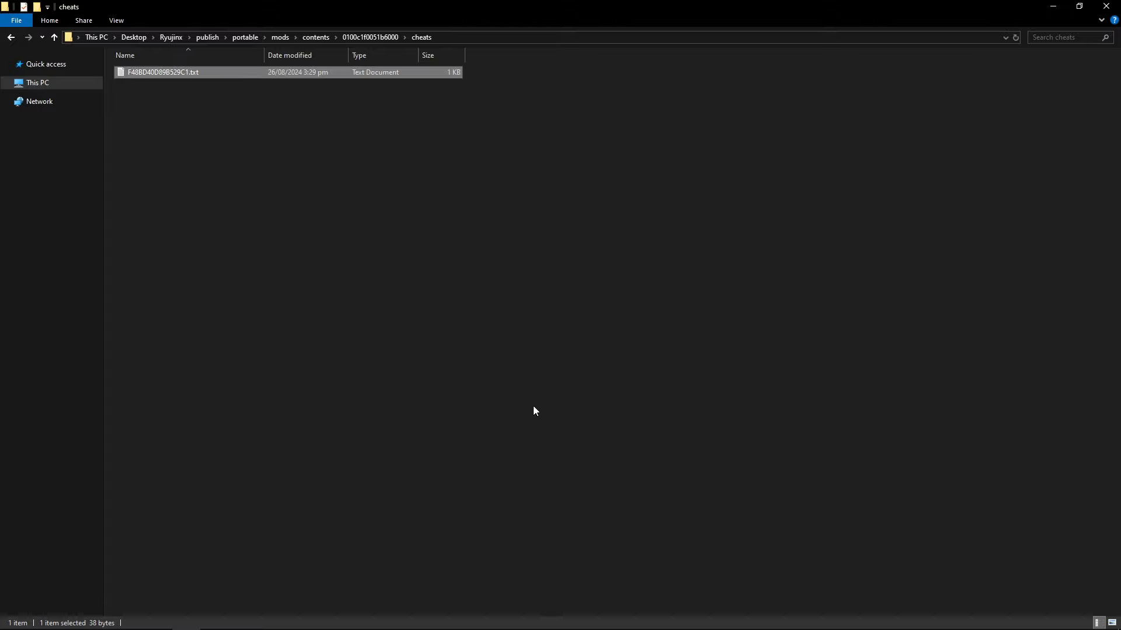
# Step: Switch to Ryujinx, enable the F48BD40D89B529C1 group with Ultra Wide 21:9 in the Tropical Freeze Cheats Manager, and save
pyautogui.moveTo(557, 617)
pyautogui.click(609, 588)
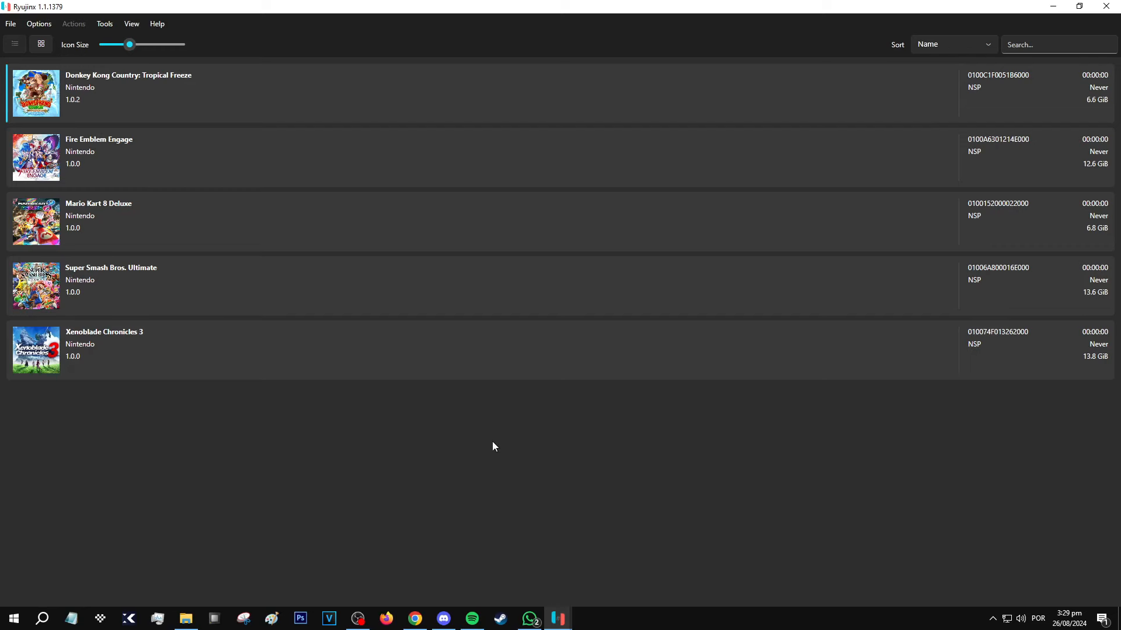
pyautogui.rightClick(135, 93)
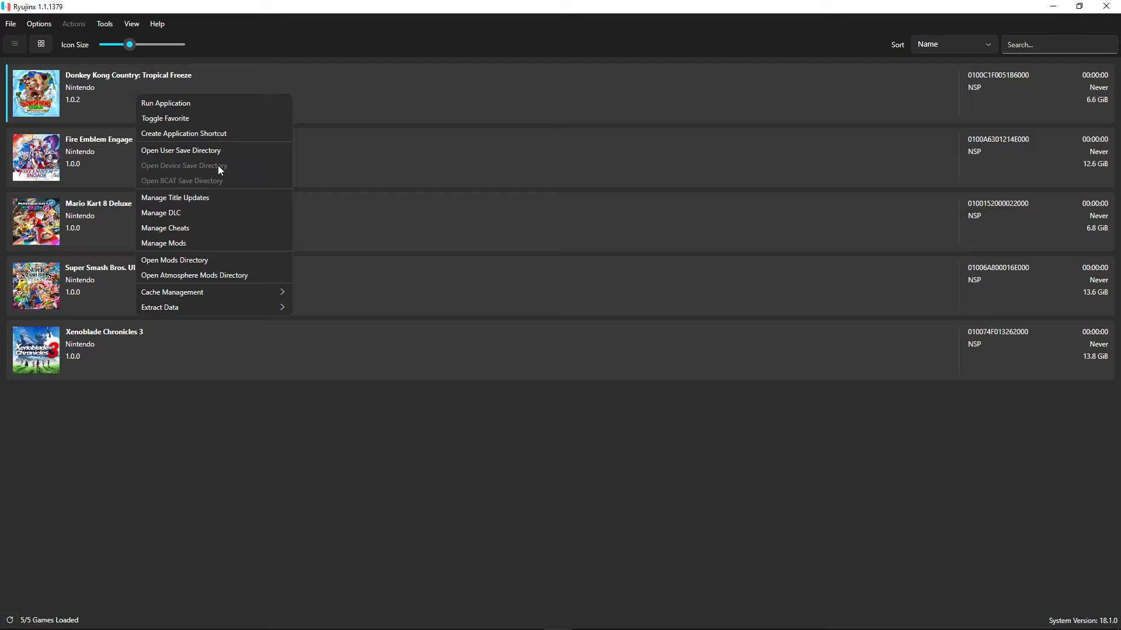
pyautogui.click(196, 228)
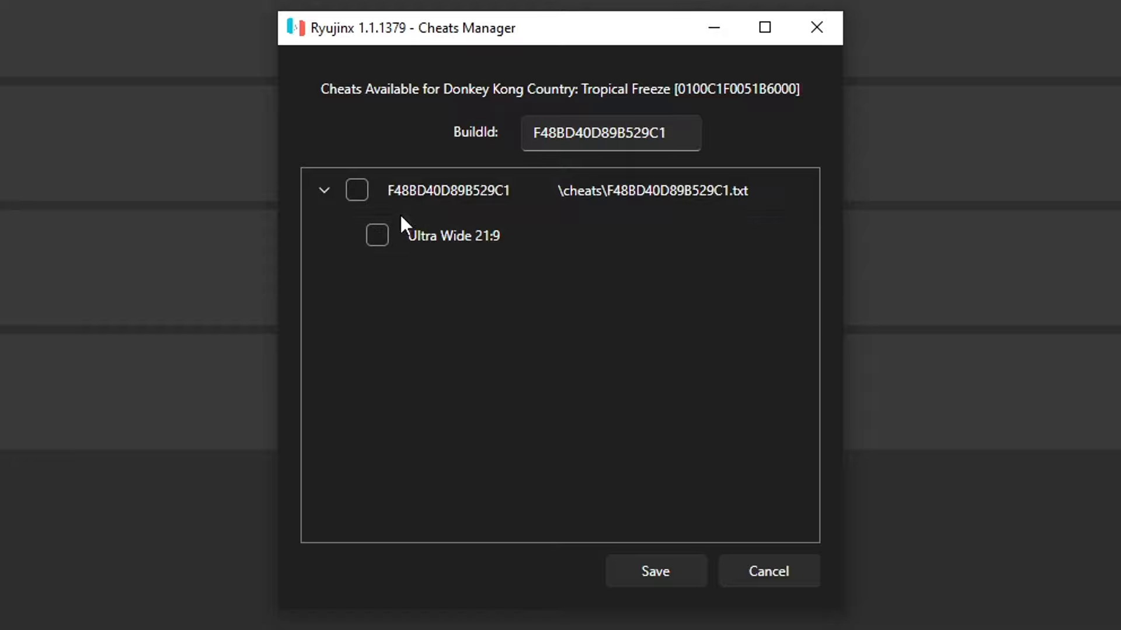
pyautogui.click(356, 189)
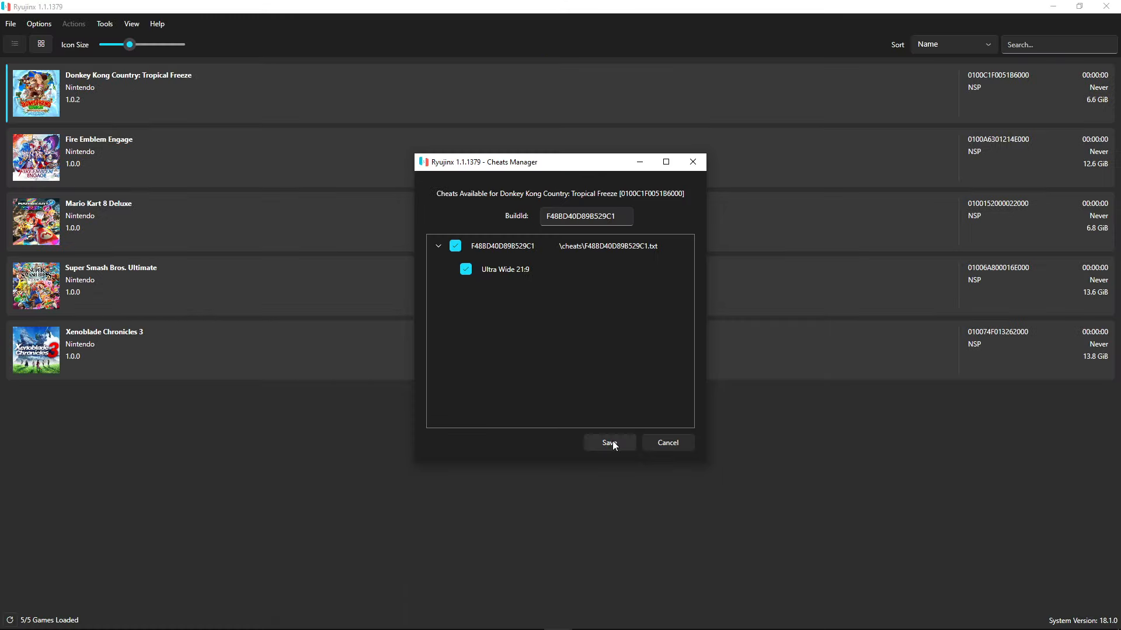
pyautogui.click(659, 571)
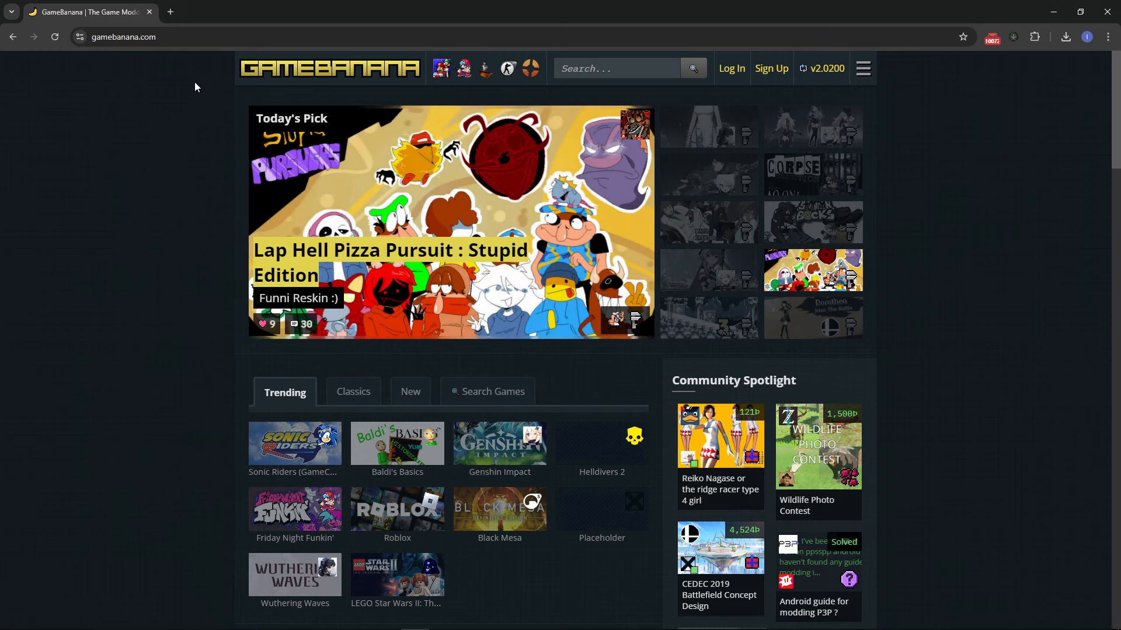
# Step: Search the GameBanana site in the browser for "mario kart 8" with the scope Everything
pyautogui.moveTo(311, 89)
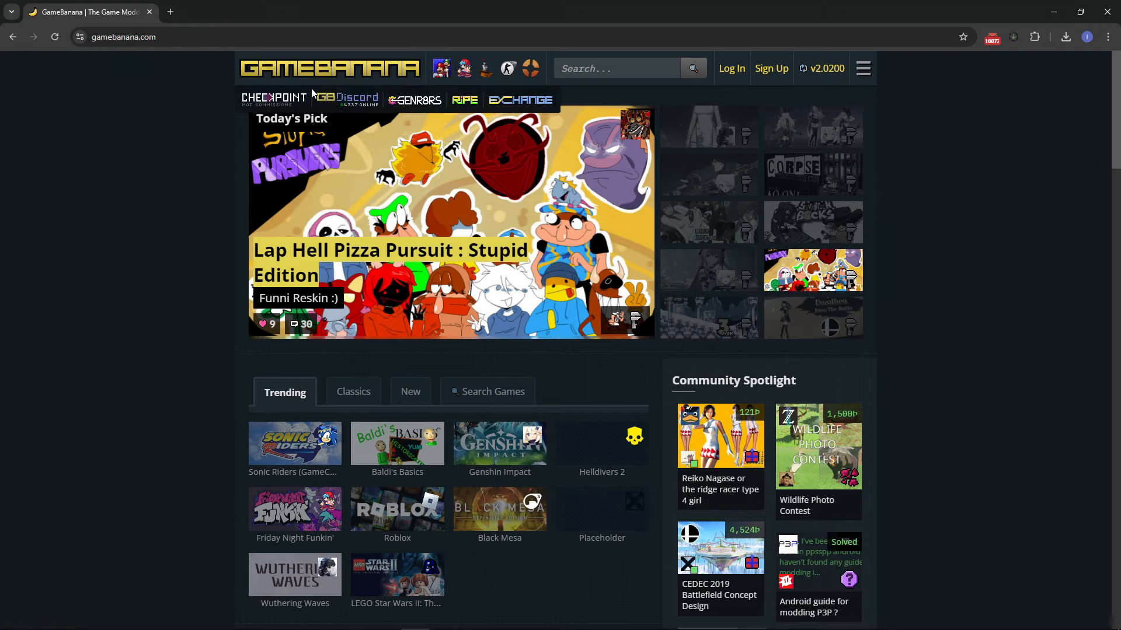
pyautogui.click(615, 67)
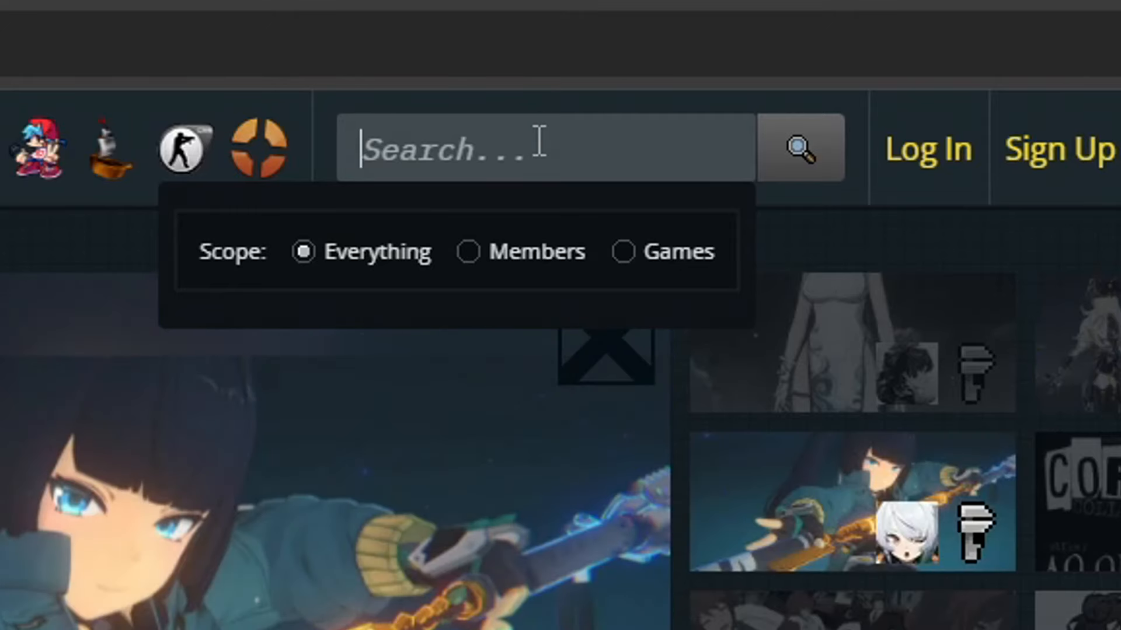
pyautogui.write('mario kart ')
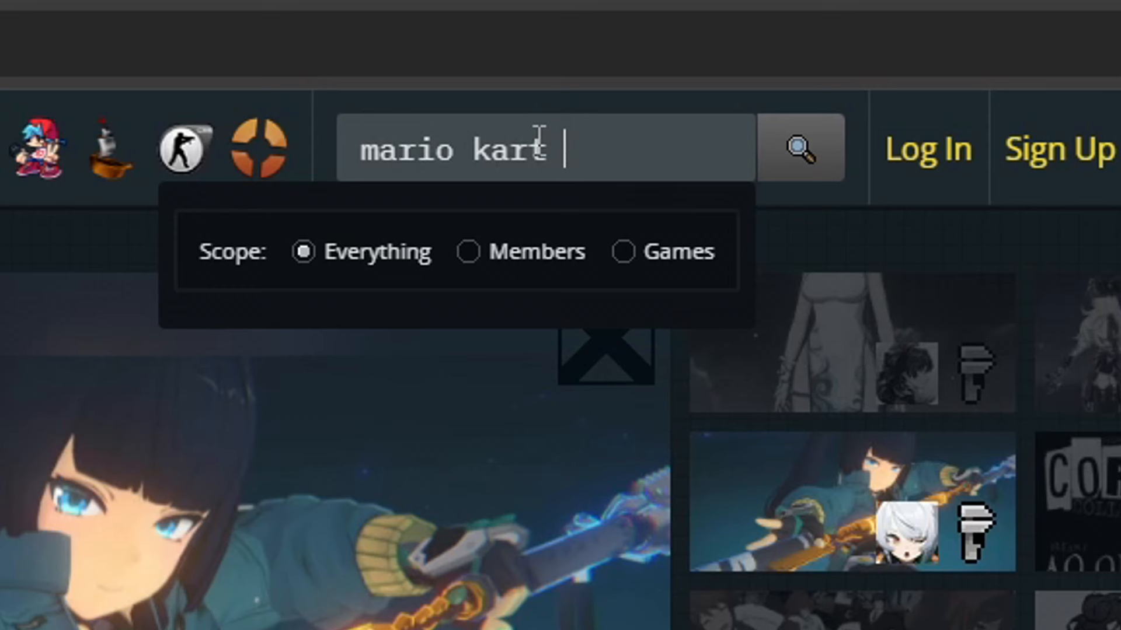
pyautogui.write('8')
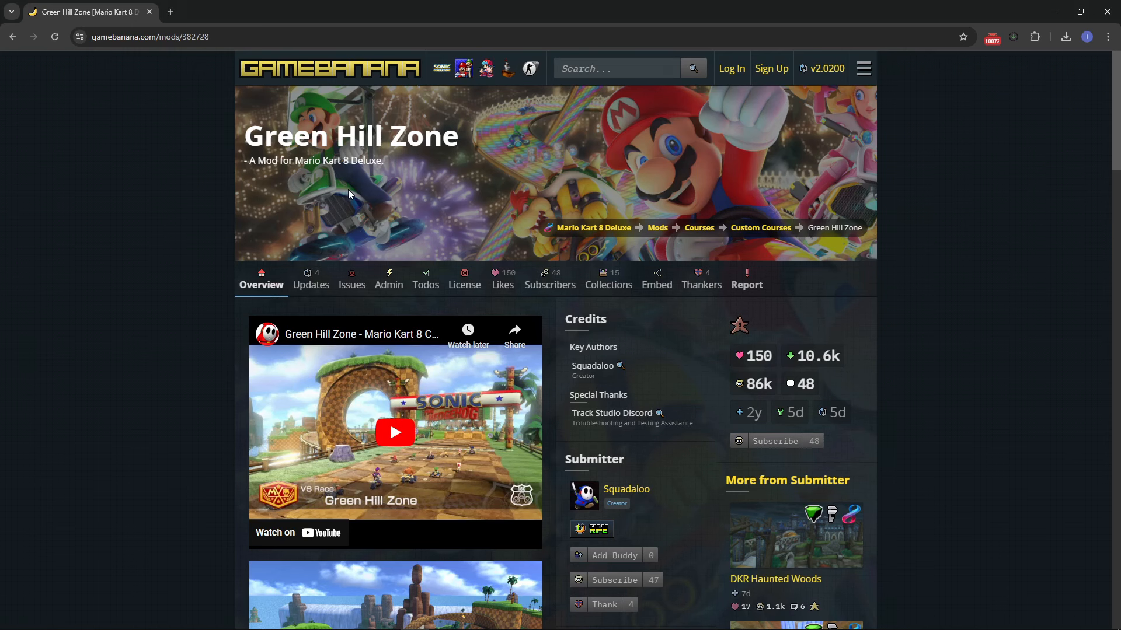
# Step: On the Green Hill Zone mod page for Mario Kart 8 Deluxe, jump to the download entry for greenhillzone-v111.zip
pyautogui.scroll(-8, 215, 206)
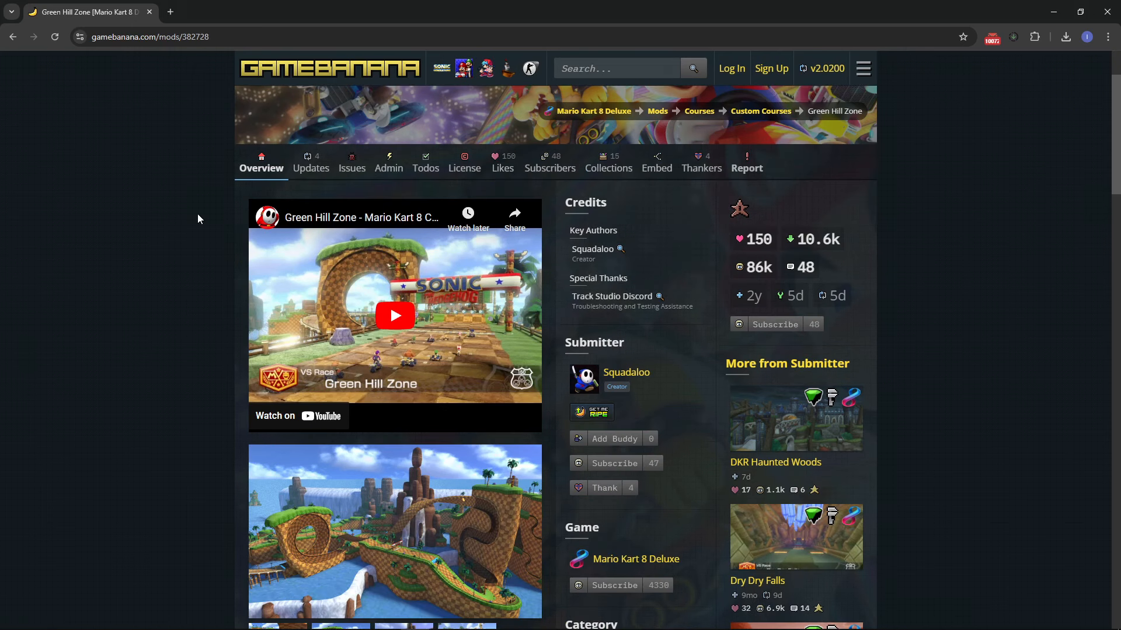
pyautogui.scroll(-12, 178, 290)
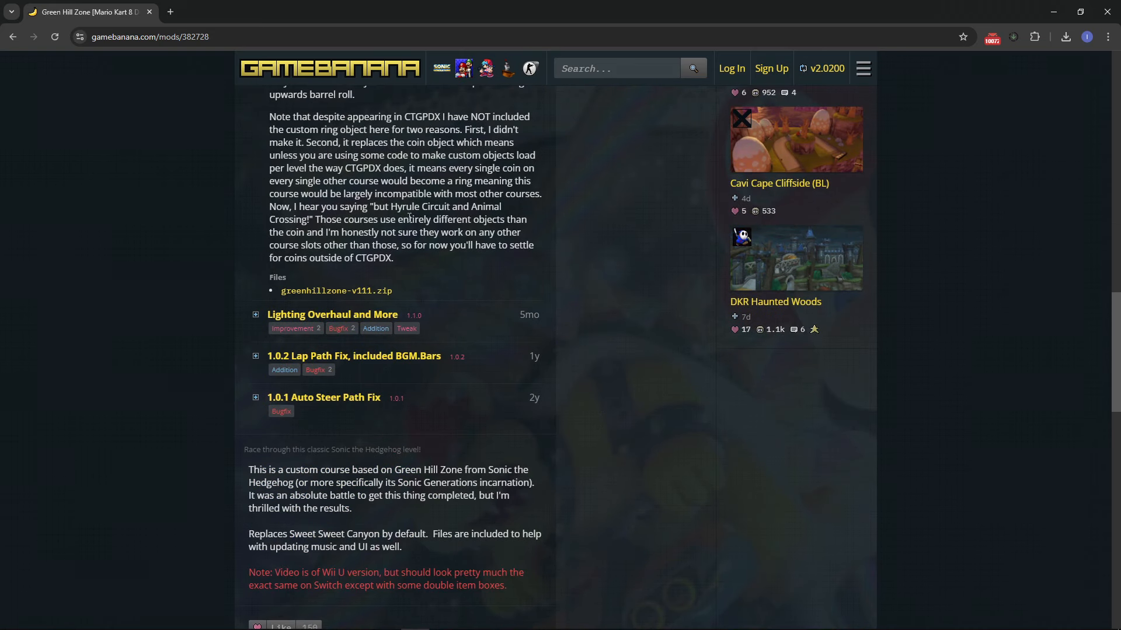
pyautogui.click(339, 291)
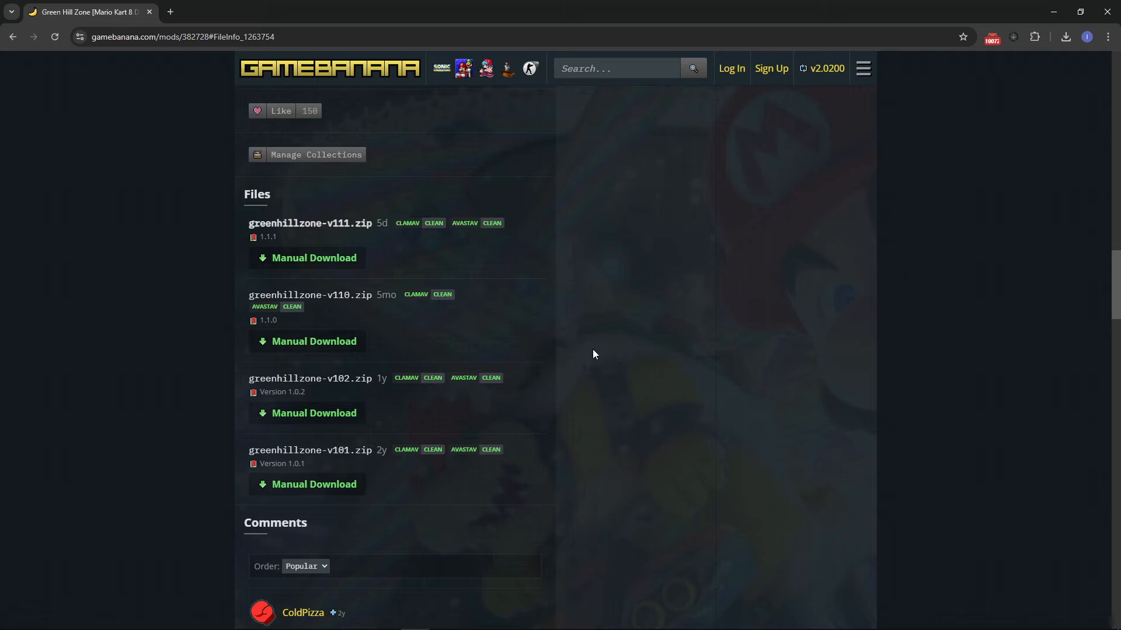
# Step: Look back through the Green Hill Zone mod's description and the notes of its latest update
pyautogui.scroll(1, 596, 355)
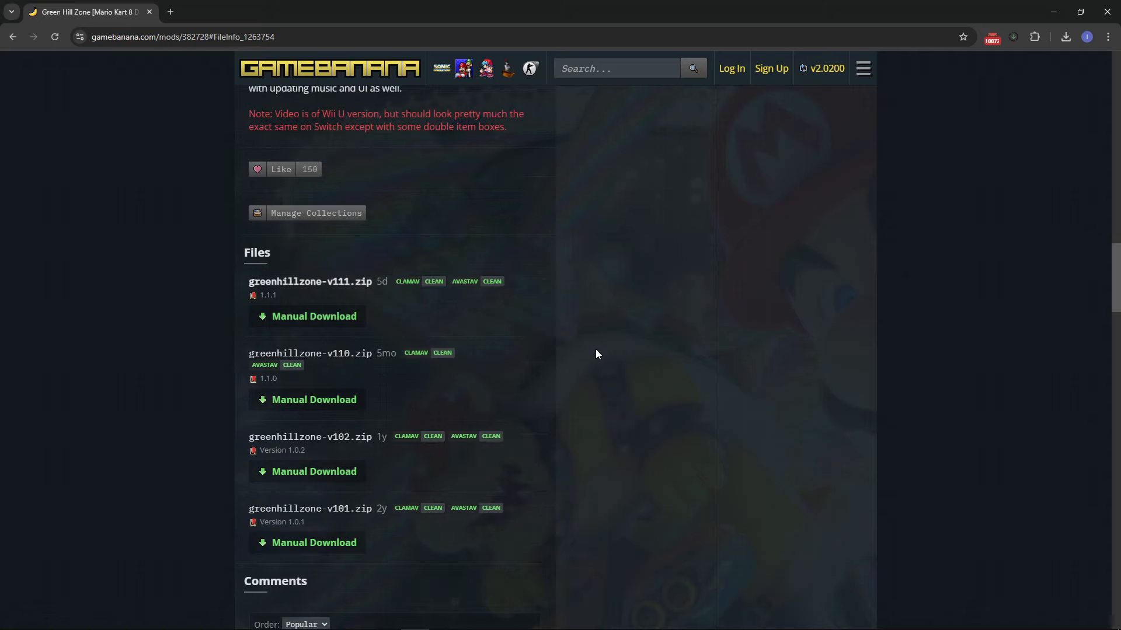
pyautogui.scroll(6, 596, 350)
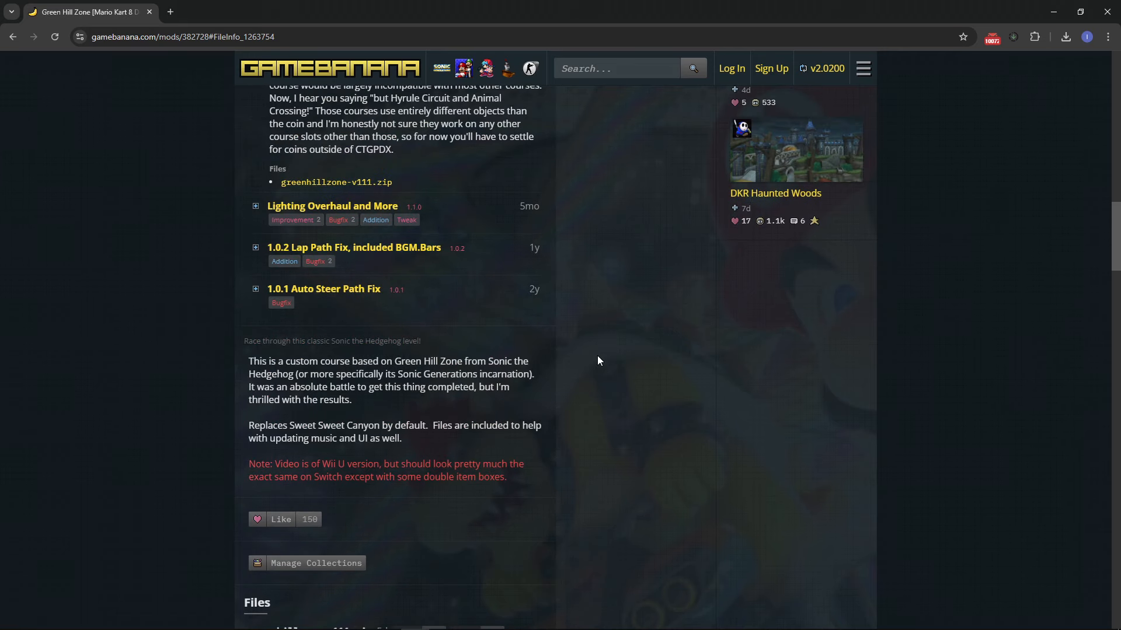
pyautogui.scroll(2, 601, 361)
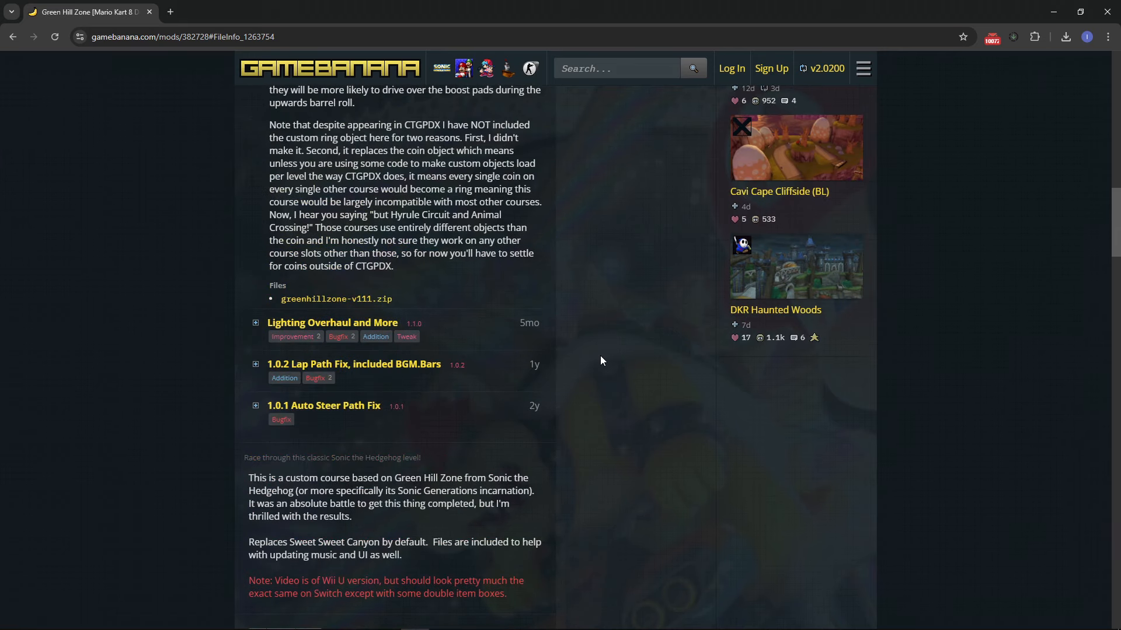
pyautogui.scroll(6, 601, 361)
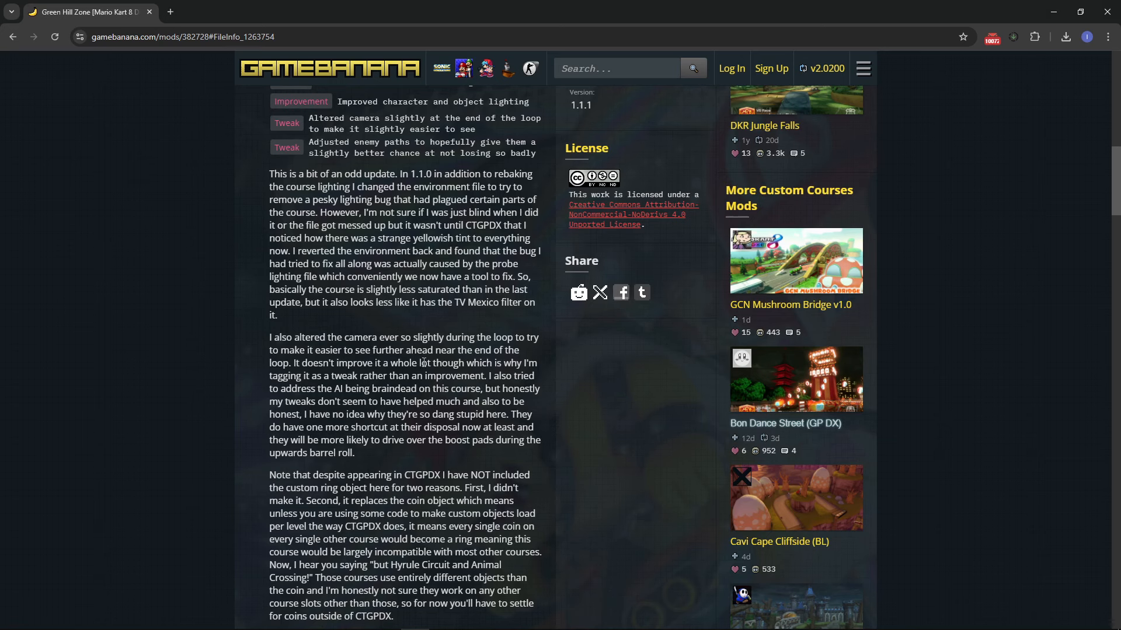
pyautogui.scroll(-5, 429, 371)
pyautogui.scroll(4, 611, 369)
pyautogui.scroll(-3, 613, 367)
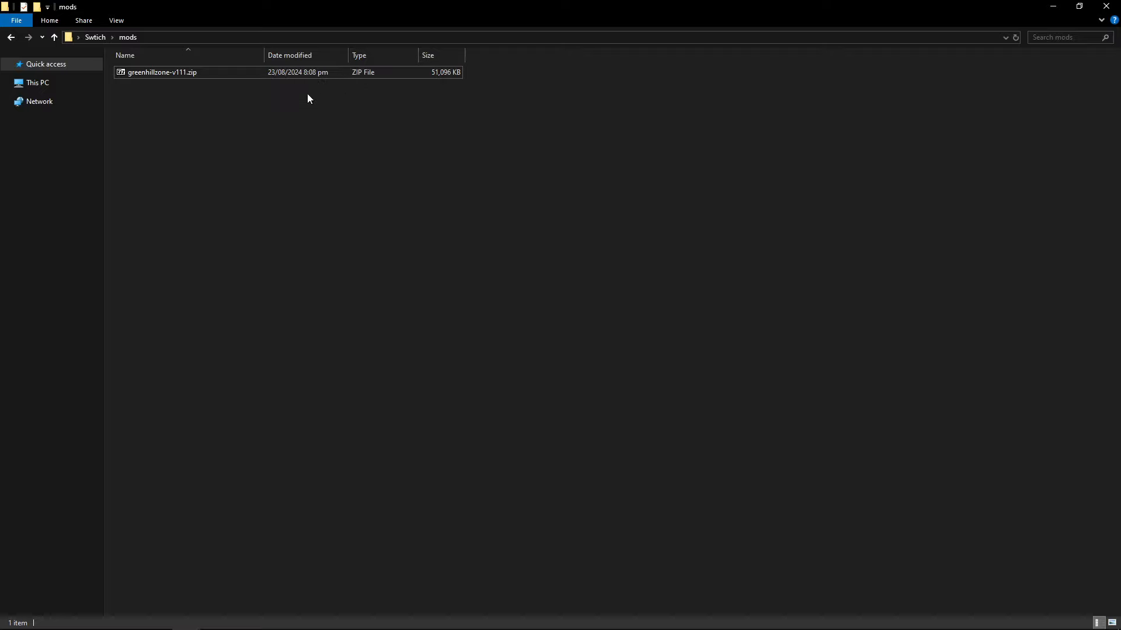
# Step: Open greenhillzone-v111.zip from the mods folder in File Explorer and extract its GreenHillZone-v1.1.1 folder there
pyautogui.click(220, 74)
pyautogui.doubleClick(220, 74)
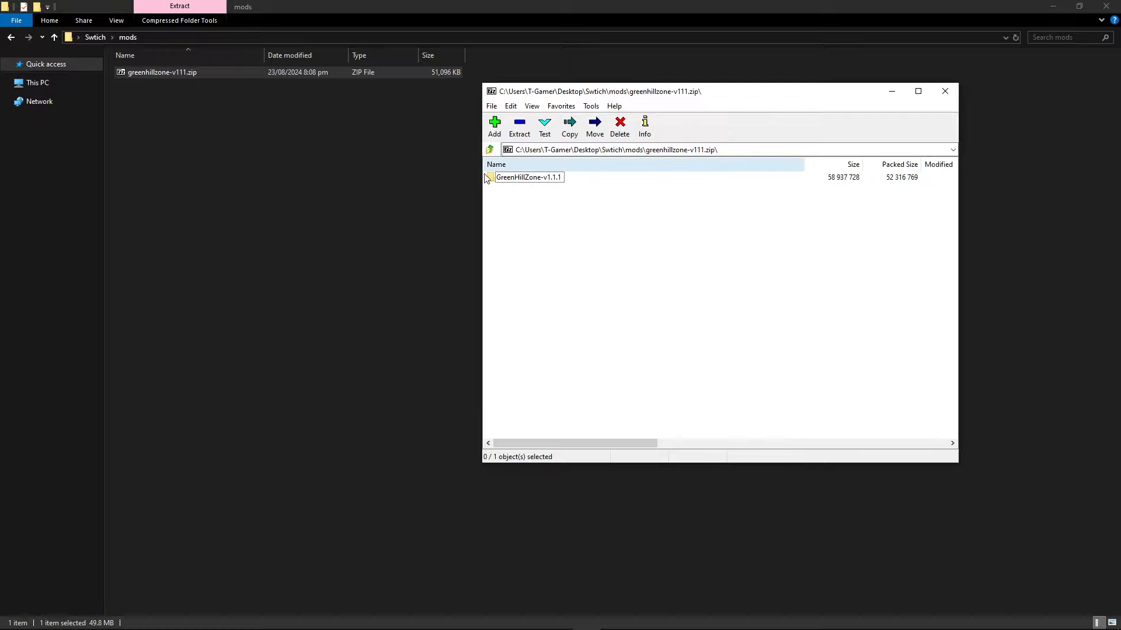
pyautogui.click(544, 182)
pyautogui.click(544, 198)
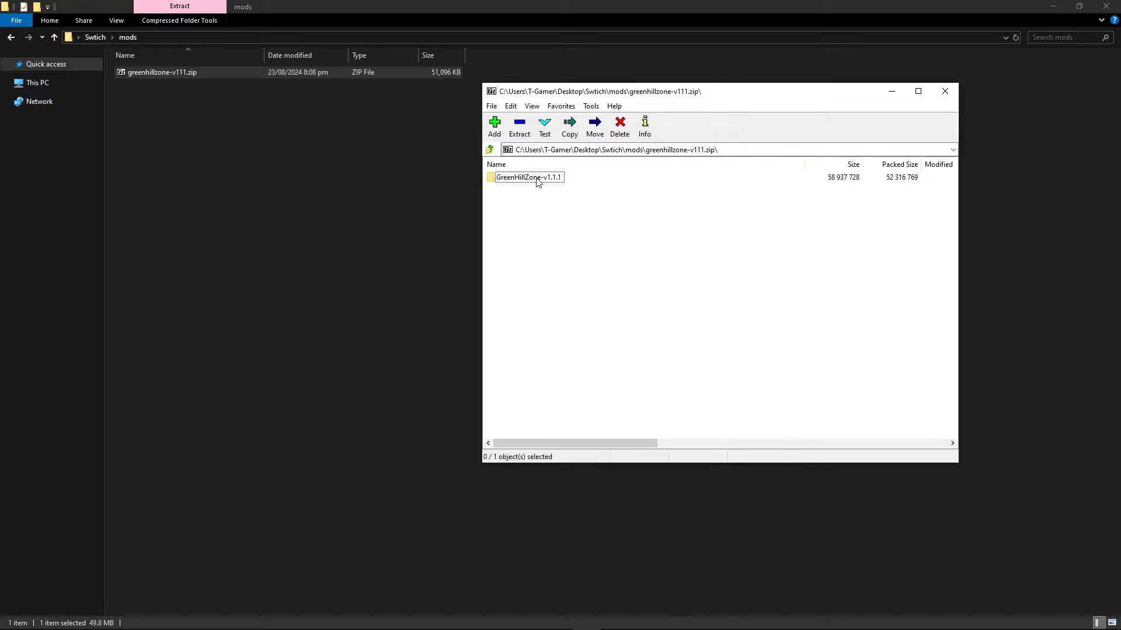
pyautogui.moveTo(539, 182); pyautogui.dragTo(508, 178)
pyautogui.moveTo(367, 171); pyautogui.dragTo(366, 171)
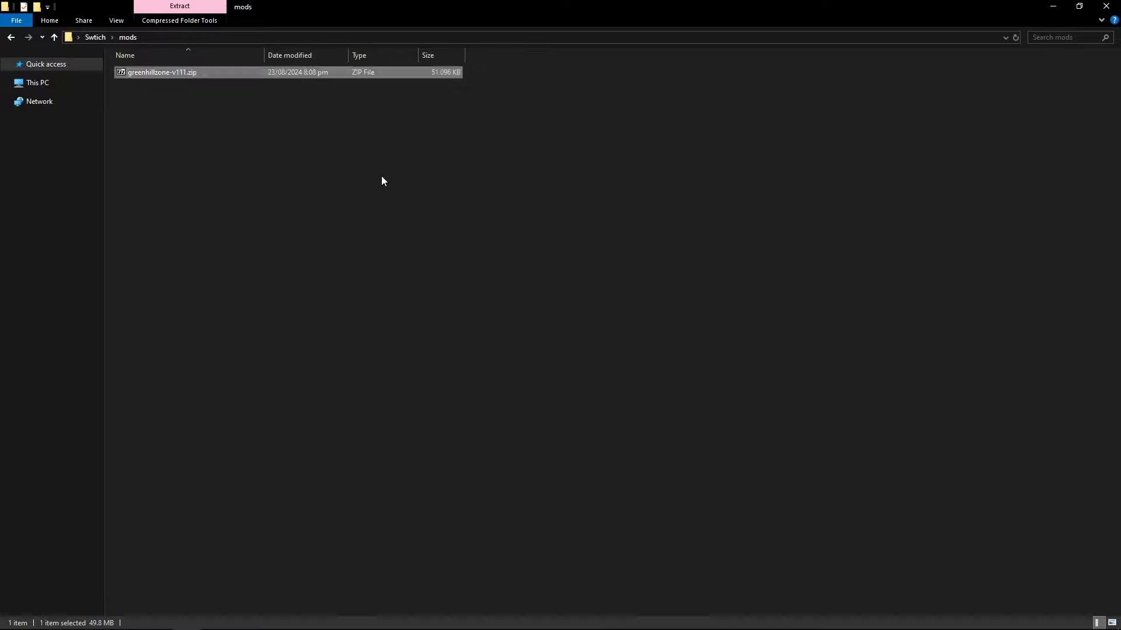
# Step: Check the contents of the extracted GreenHillZone-v1.1.1 folder and return to the mods folder
pyautogui.doubleClick(185, 71)
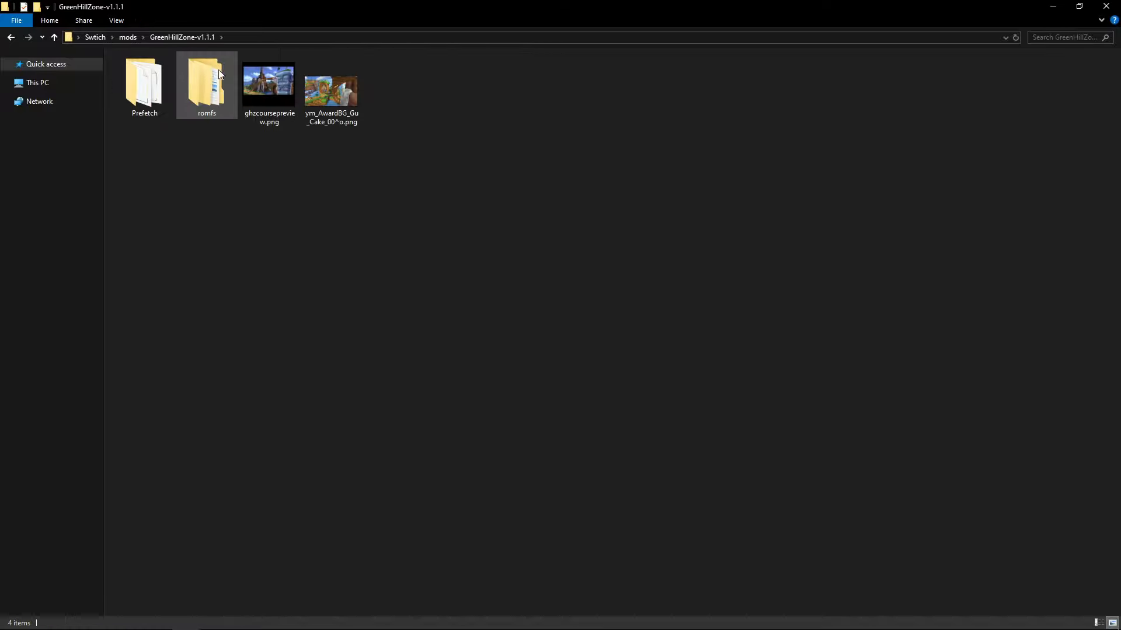
pyautogui.click(127, 37)
pyautogui.click(211, 103)
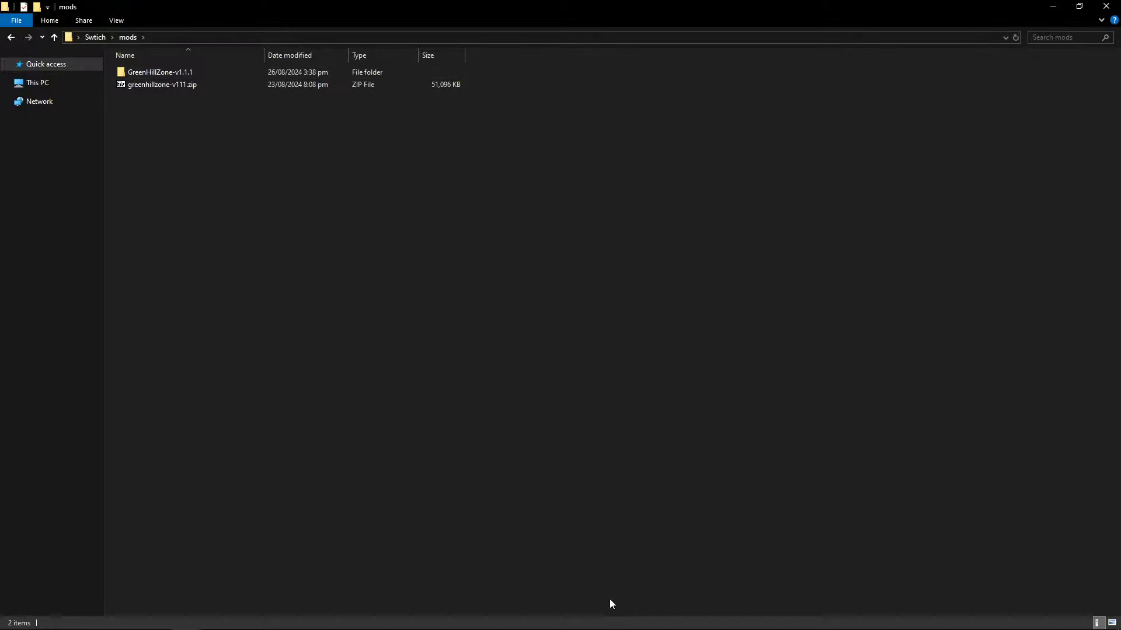
# Step: Switch to Ryujinx, open the mod manager for Mario Kart 8 Deluxe and add the GreenHillZone-v1.1.1 folder as a mod
pyautogui.click(557, 619)
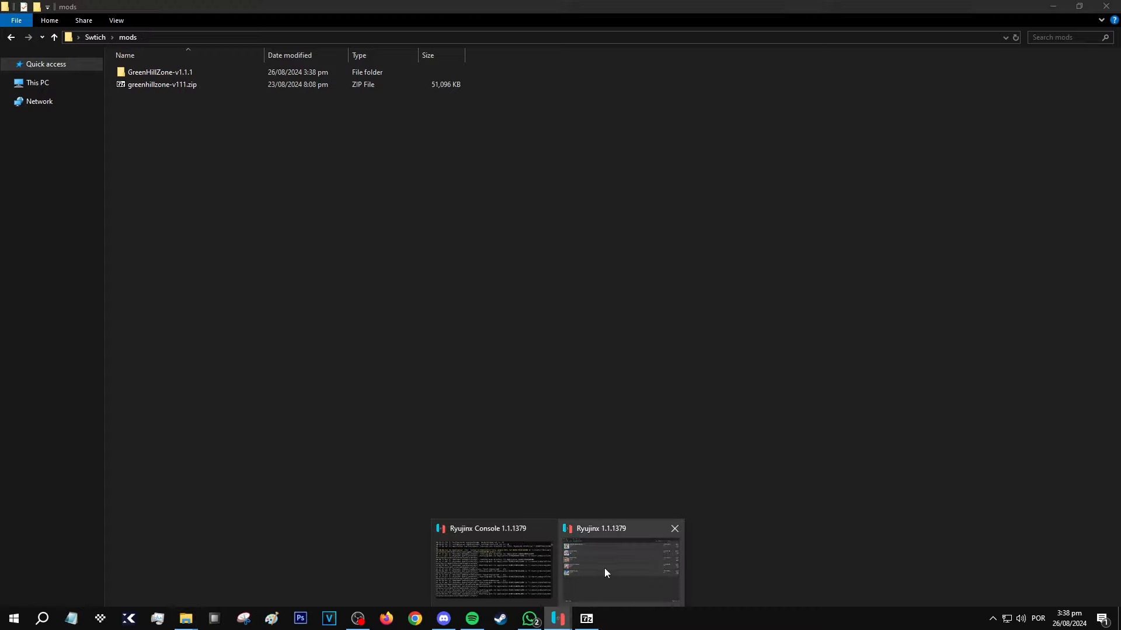
pyautogui.click(601, 579)
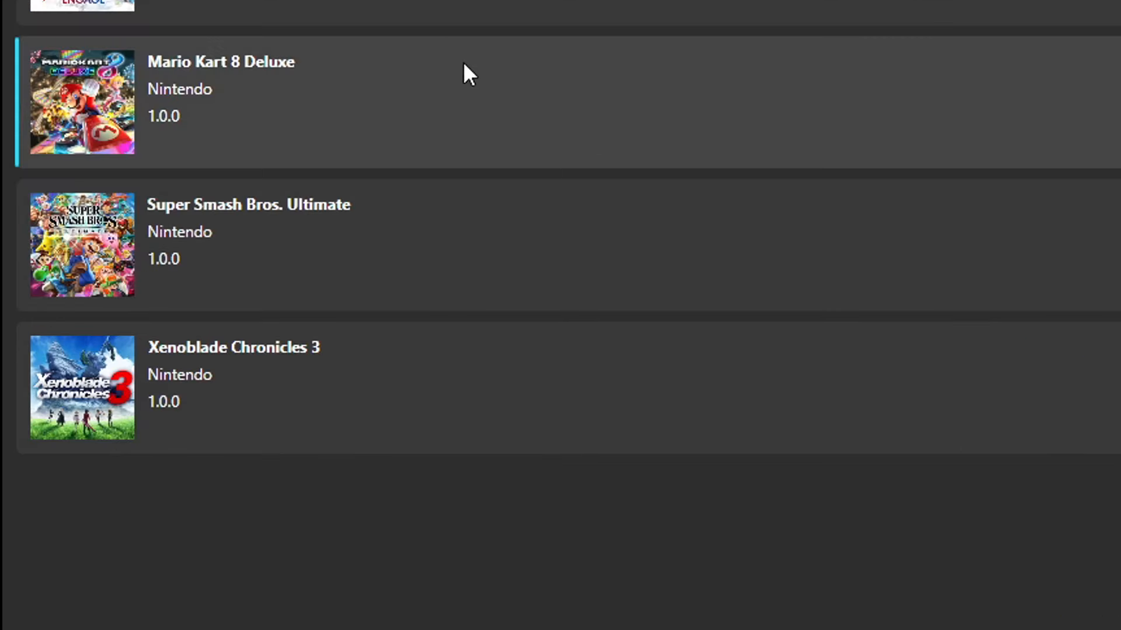
pyautogui.rightClick(378, 90)
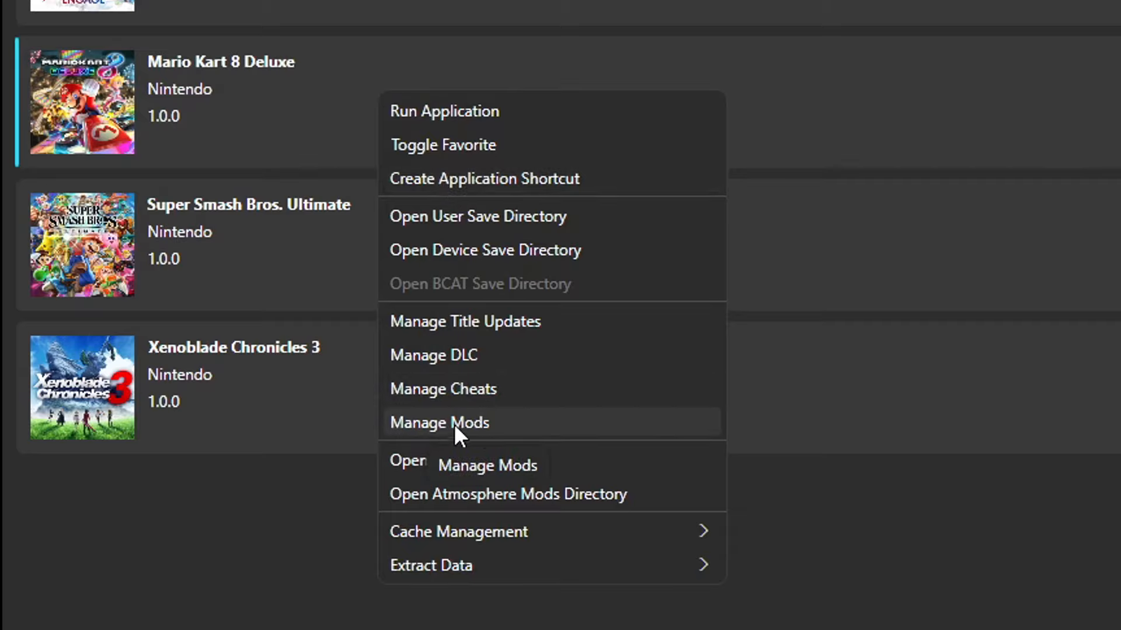
pyautogui.click(517, 426)
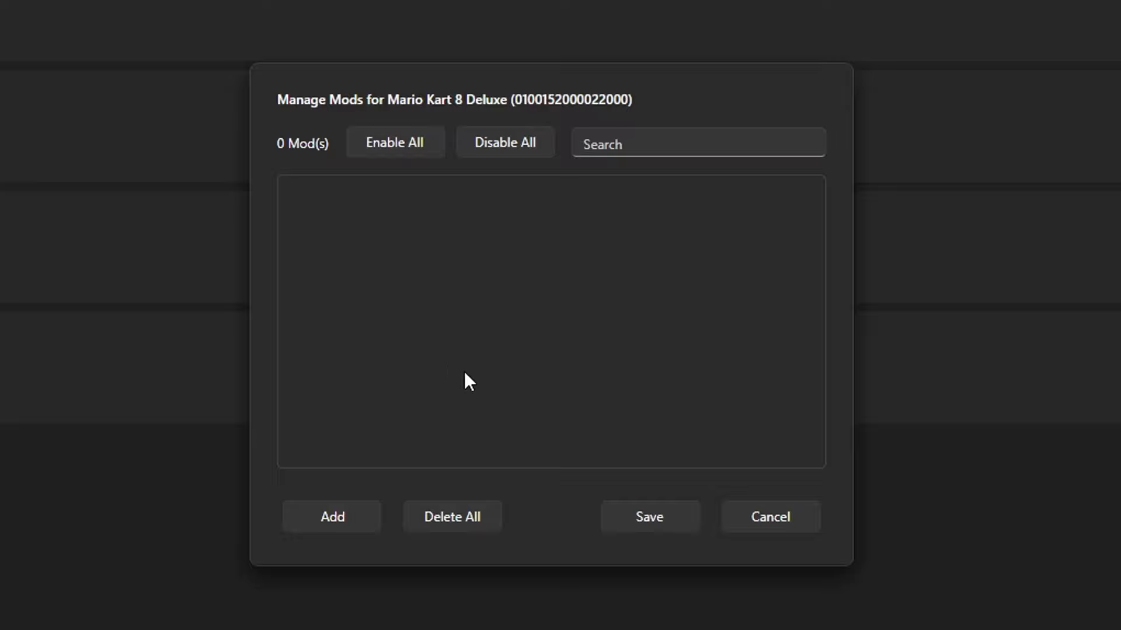
pyautogui.click(347, 527)
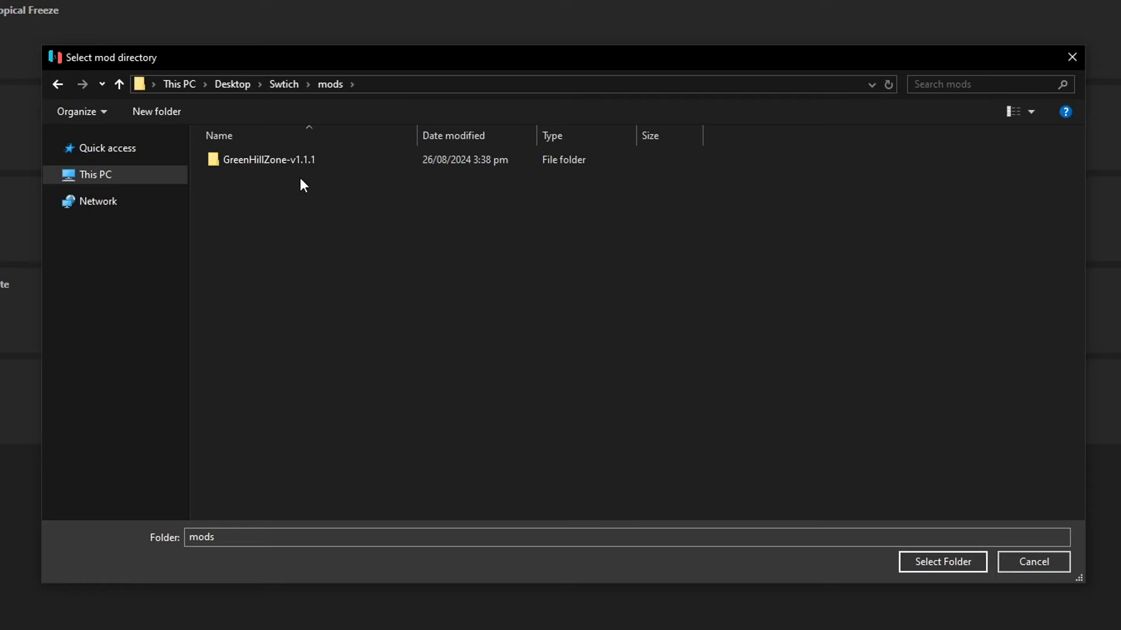
pyautogui.click(287, 165)
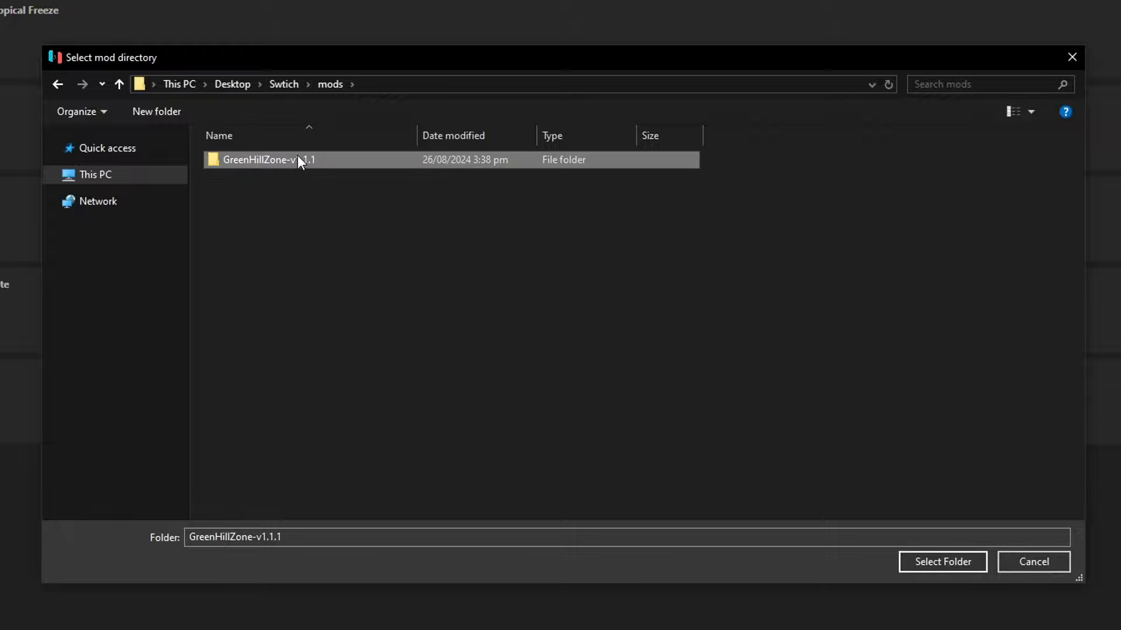
pyautogui.click(945, 562)
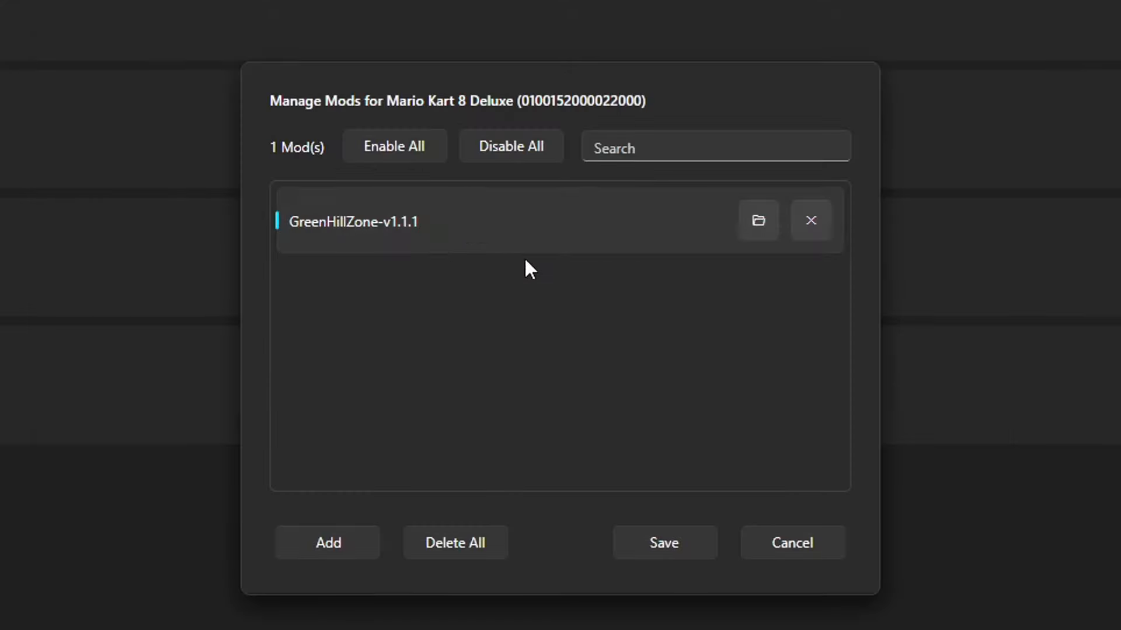
# Step: Disable the GreenHillZone-v1.1.1 mod, enable it again and save the mod list
pyautogui.click(469, 216)
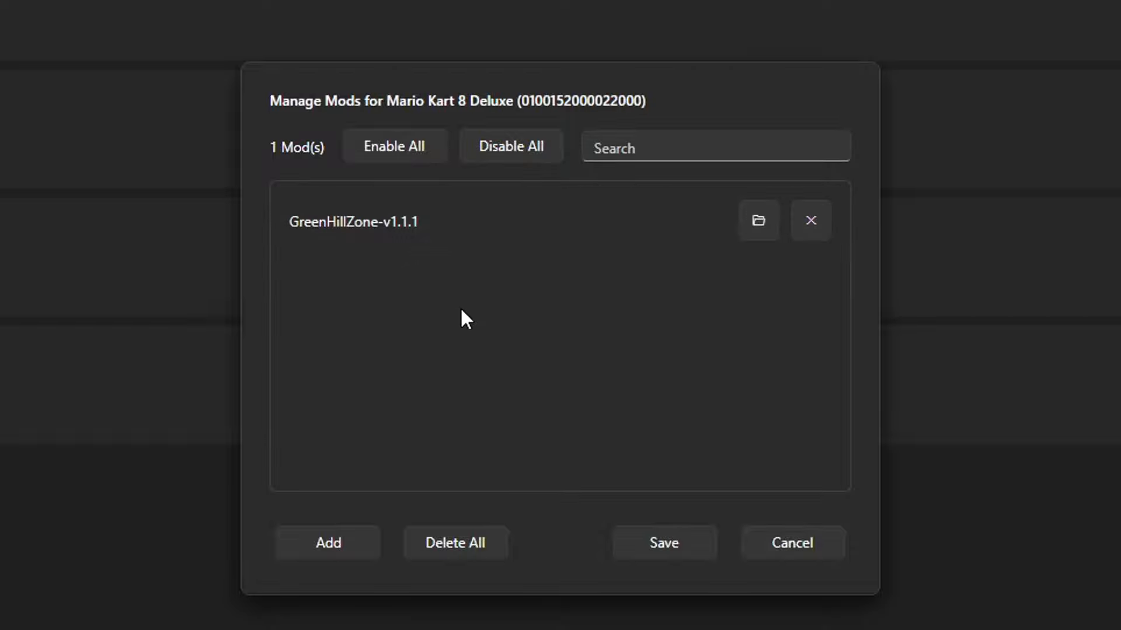
pyautogui.click(426, 225)
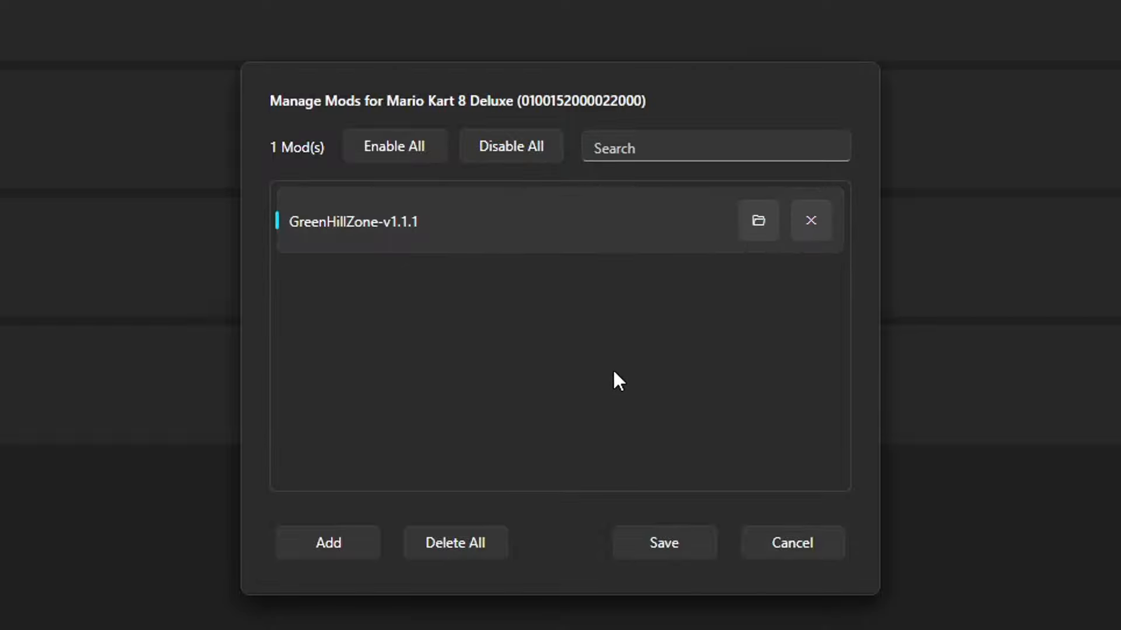
pyautogui.click(660, 542)
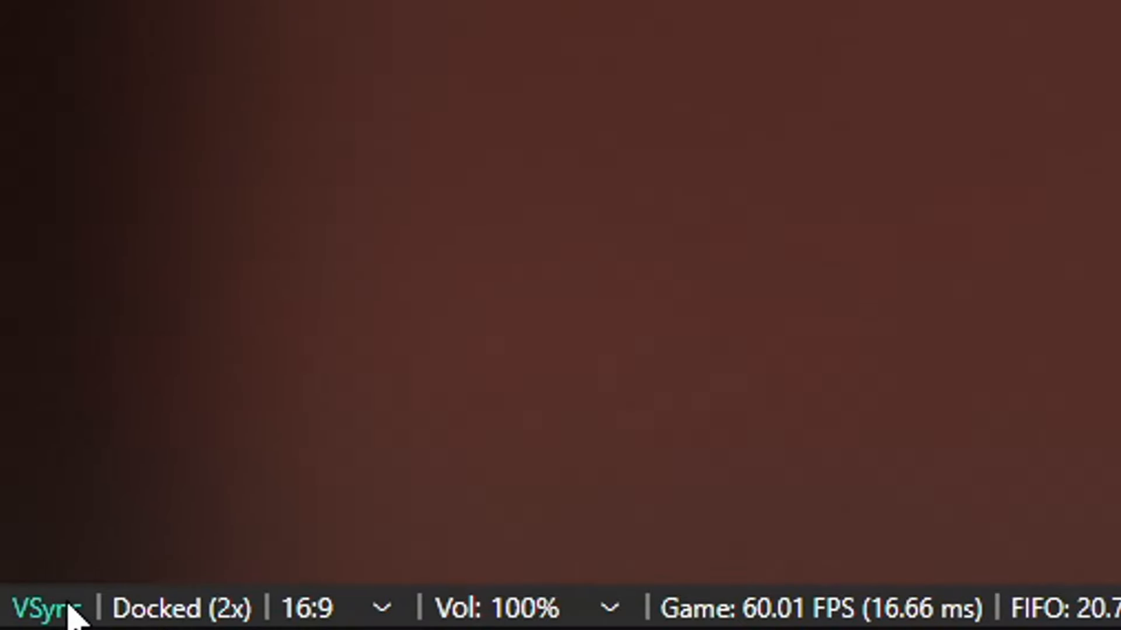
# Step: Turn VSync off and back on in the running game
pyautogui.click(23, 624)
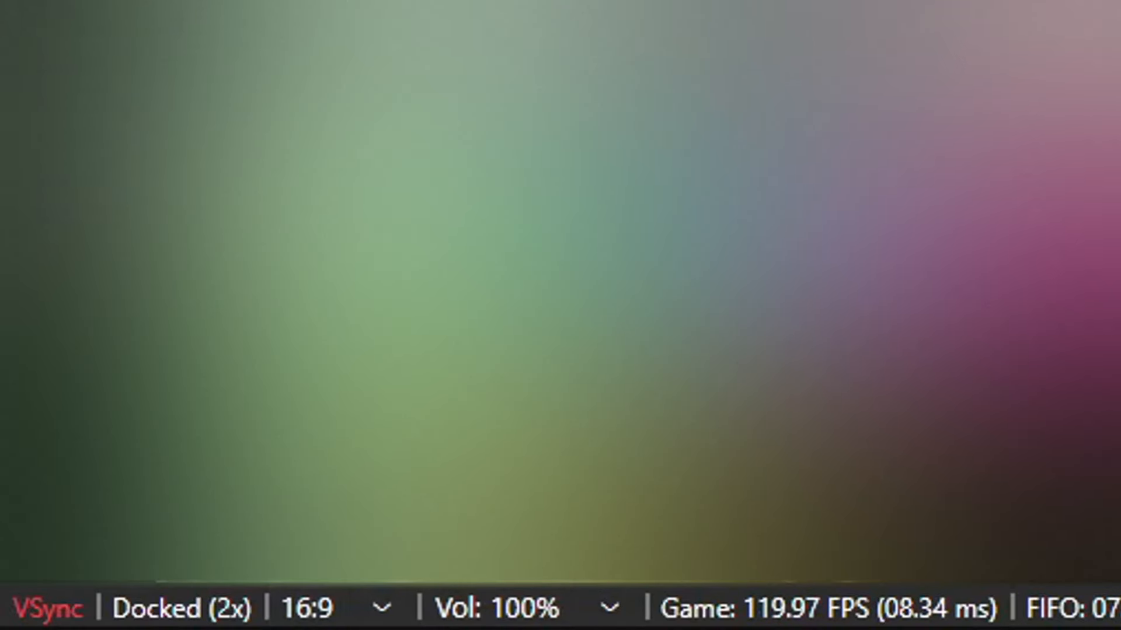
pyautogui.click(61, 610)
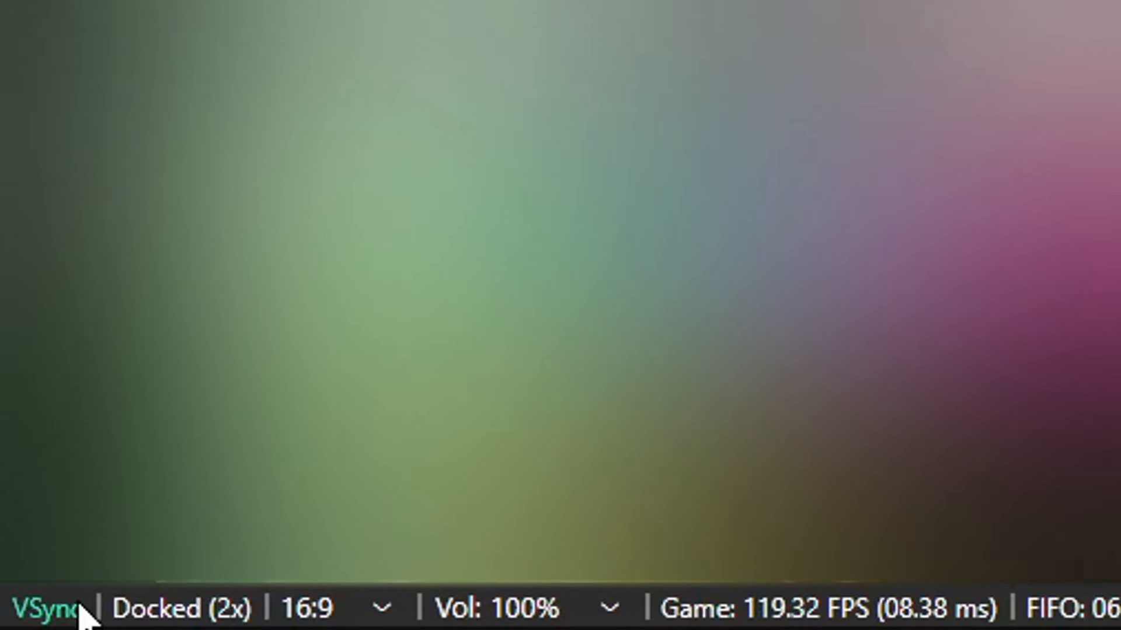